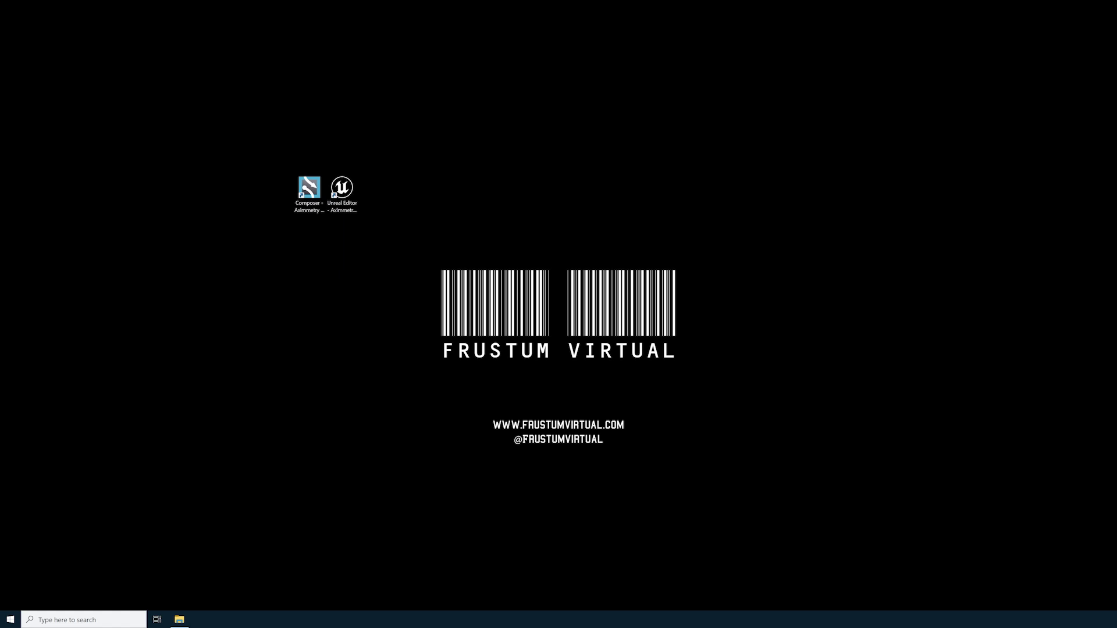
# - Launch Aximmetry Composer and configure the Blackmagic: DeckLink 8K Pro (2) output with index #2 and mode 2160p24
pyautogui.click(310, 220)
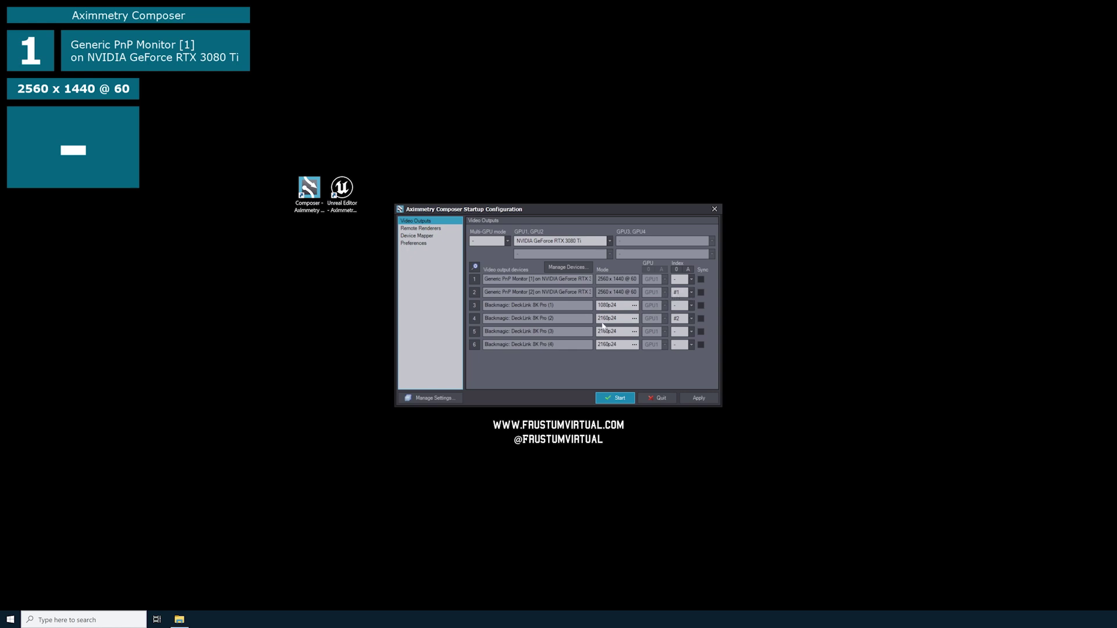
pyautogui.click(692, 318)
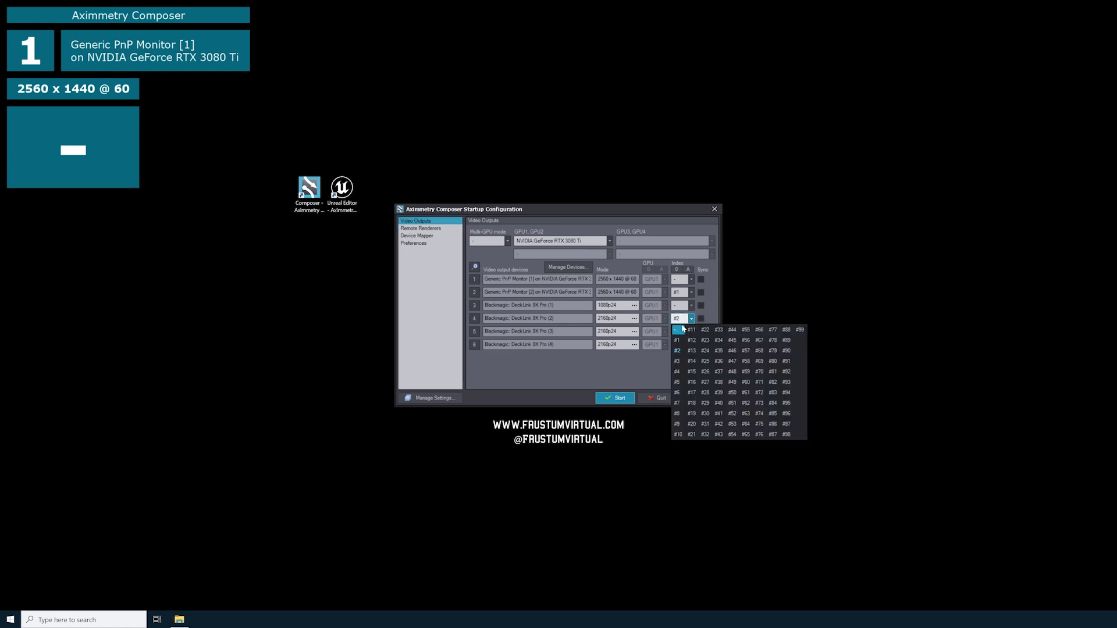
pyautogui.click(677, 351)
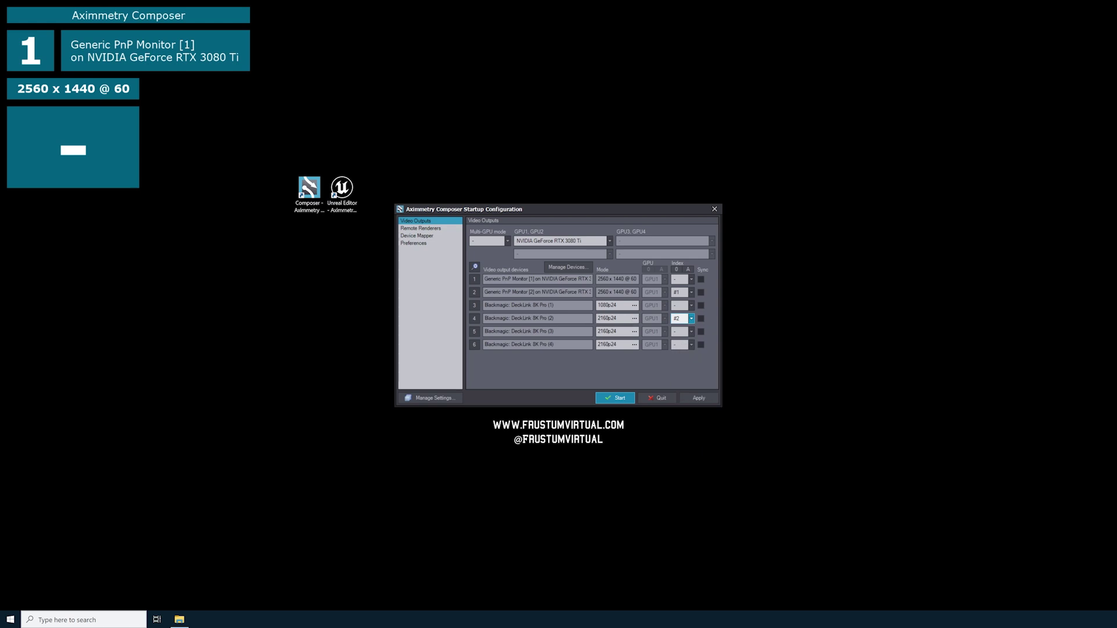
pyautogui.click(634, 319)
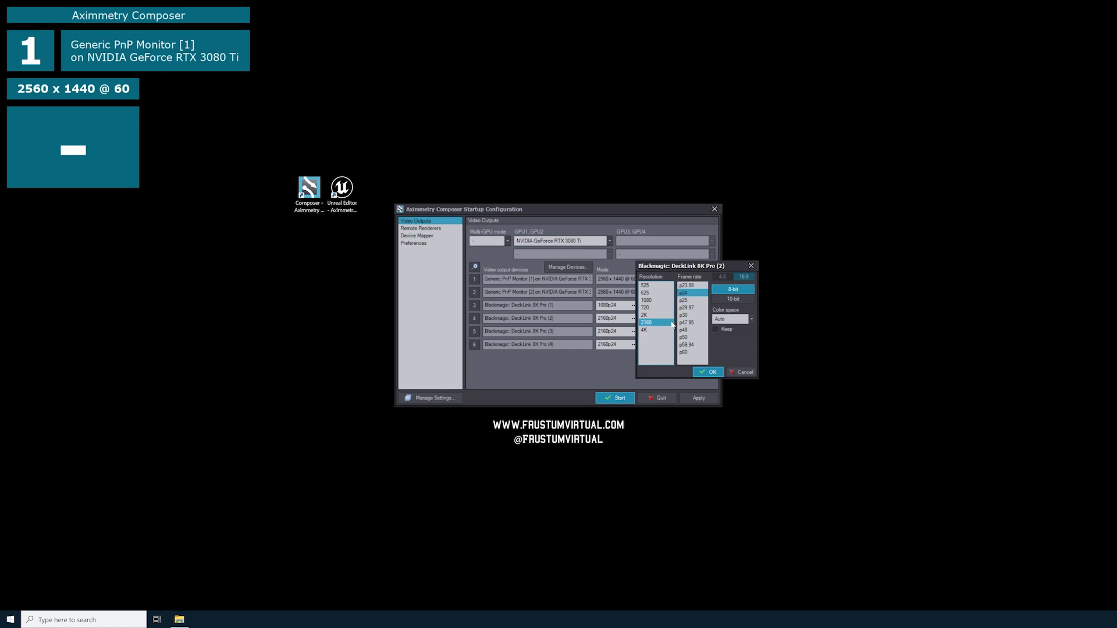
pyautogui.click(709, 372)
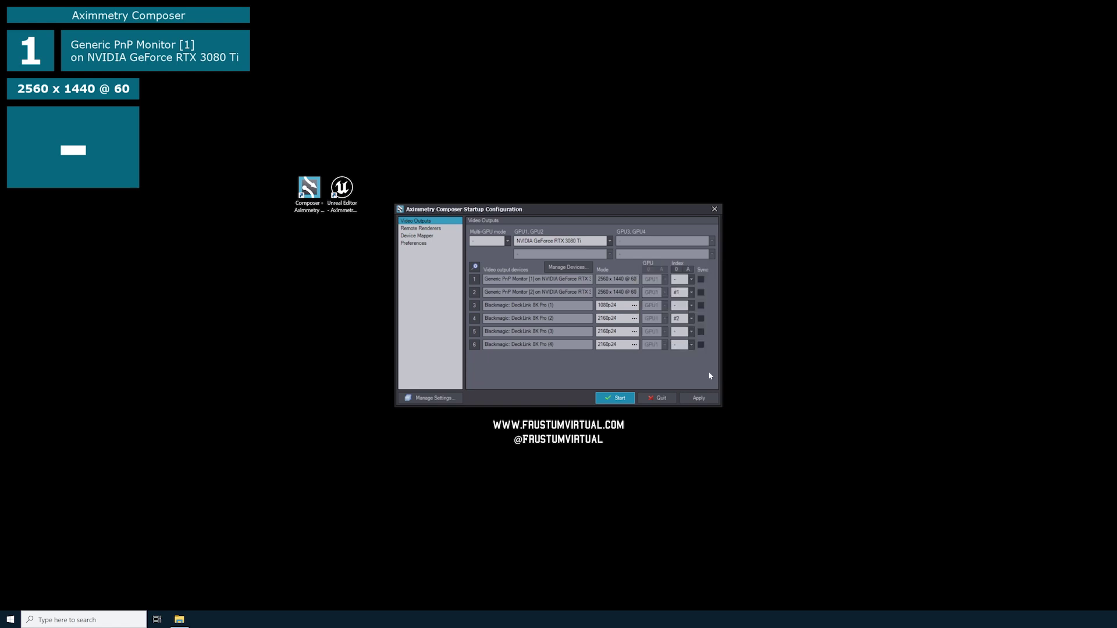
# - Review the video input devices available for slot #1 in the device mapper and leave the slot unassigned
pyautogui.click(414, 236)
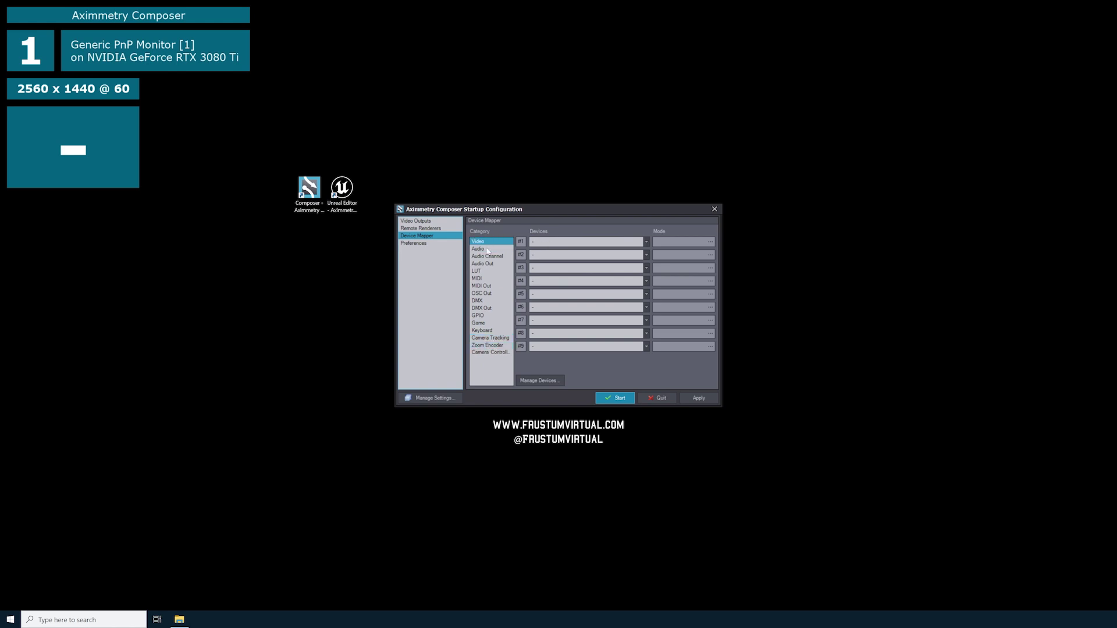
pyautogui.click(638, 243)
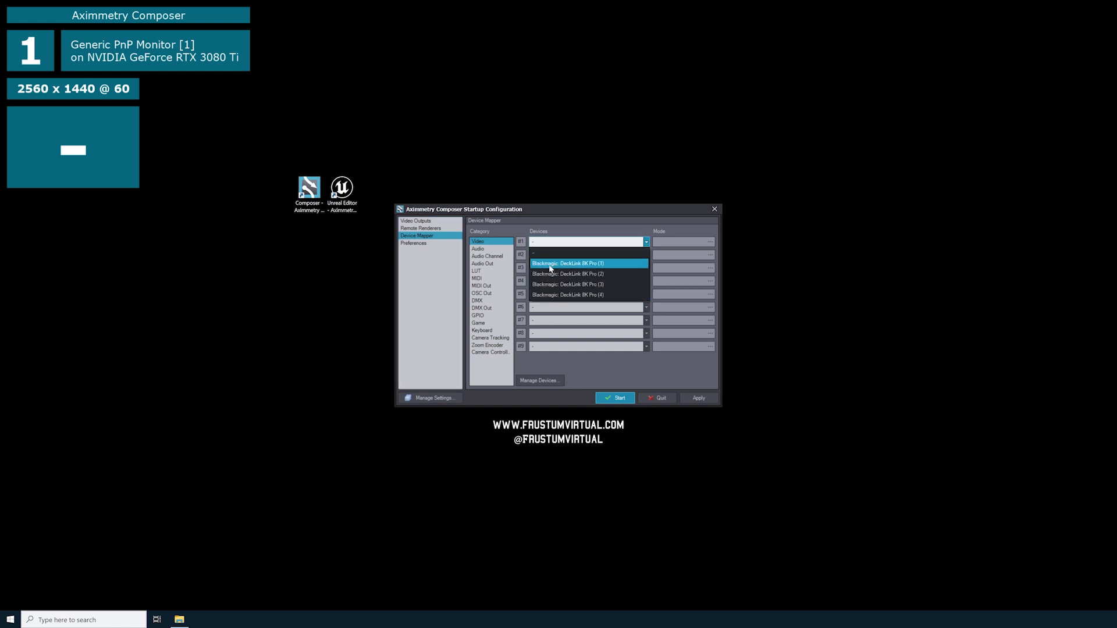
pyautogui.click(545, 254)
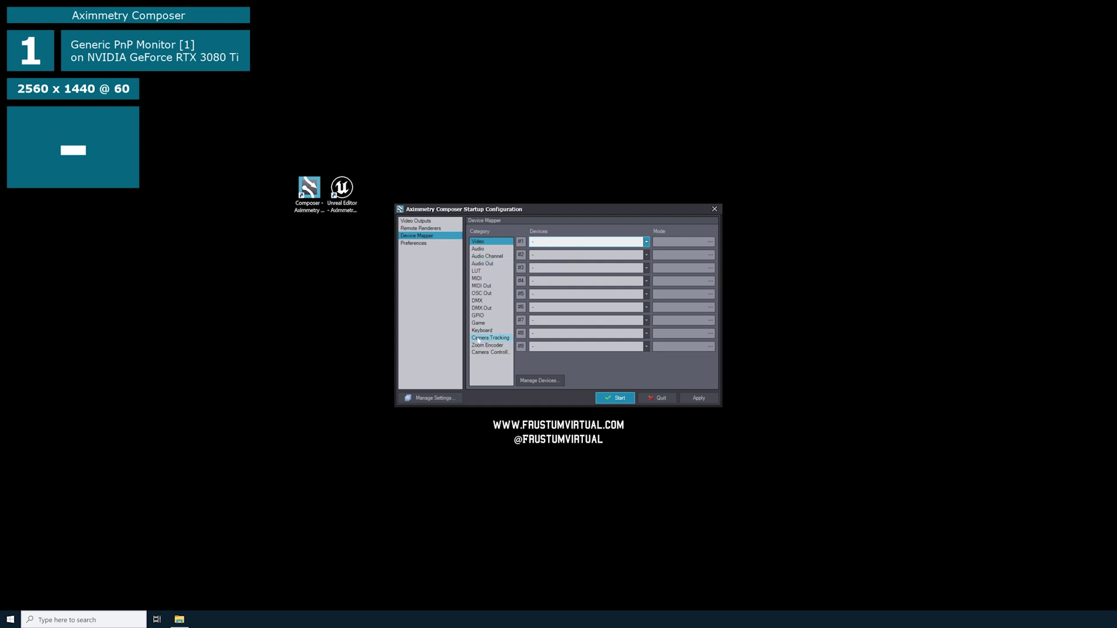
# - Look through the supported camera tracking systems in device management and examine the OpenVR game device settings
pyautogui.click(481, 339)
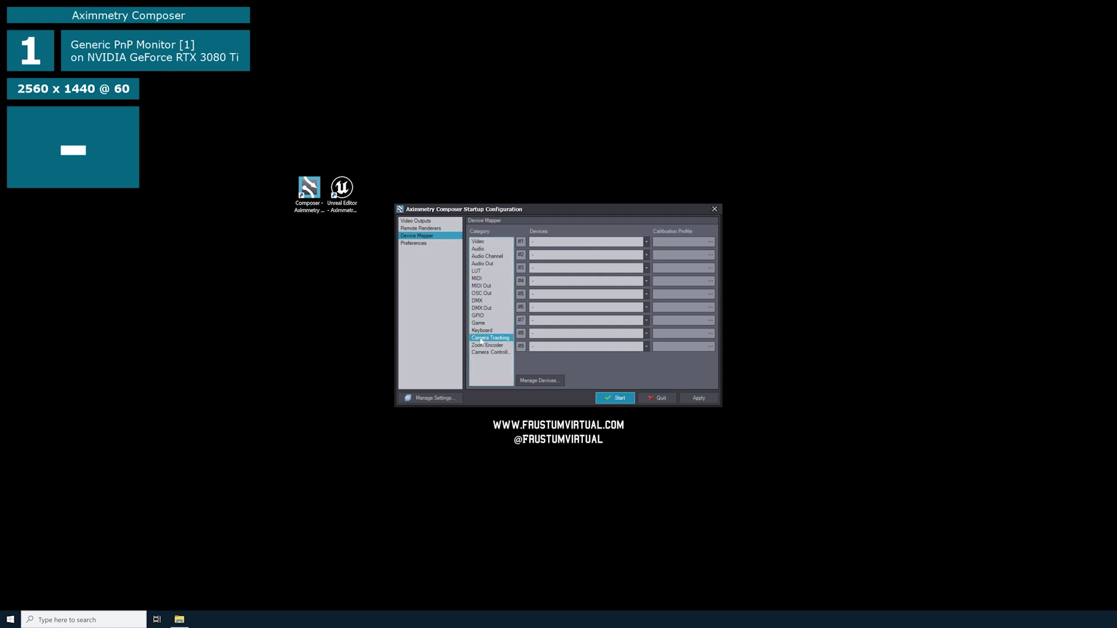
pyautogui.click(540, 381)
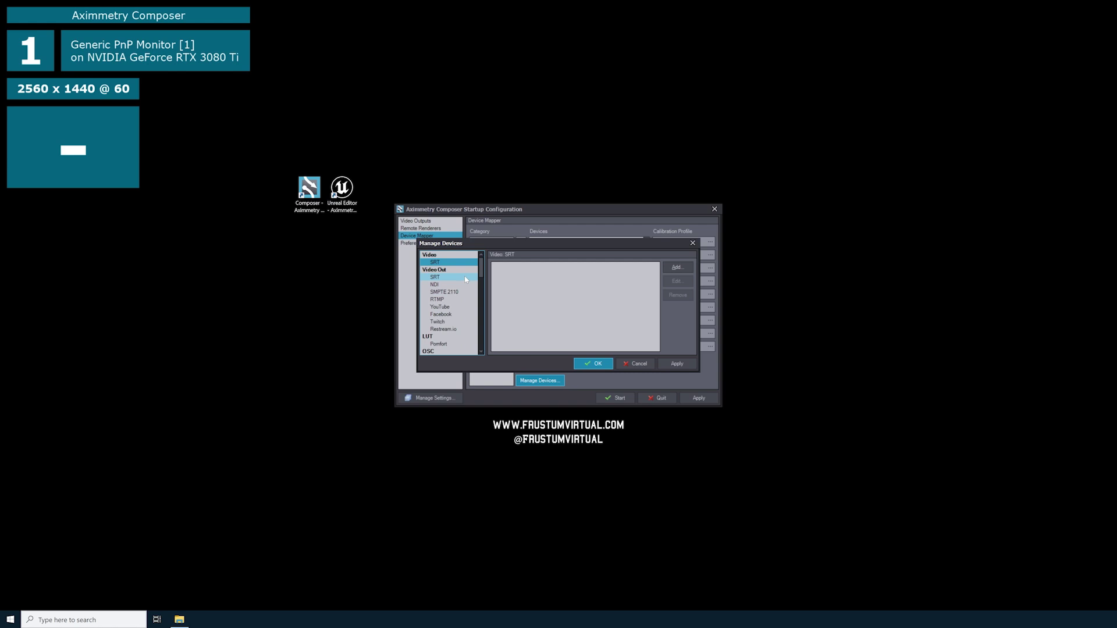
pyautogui.scroll(-8, 466, 279)
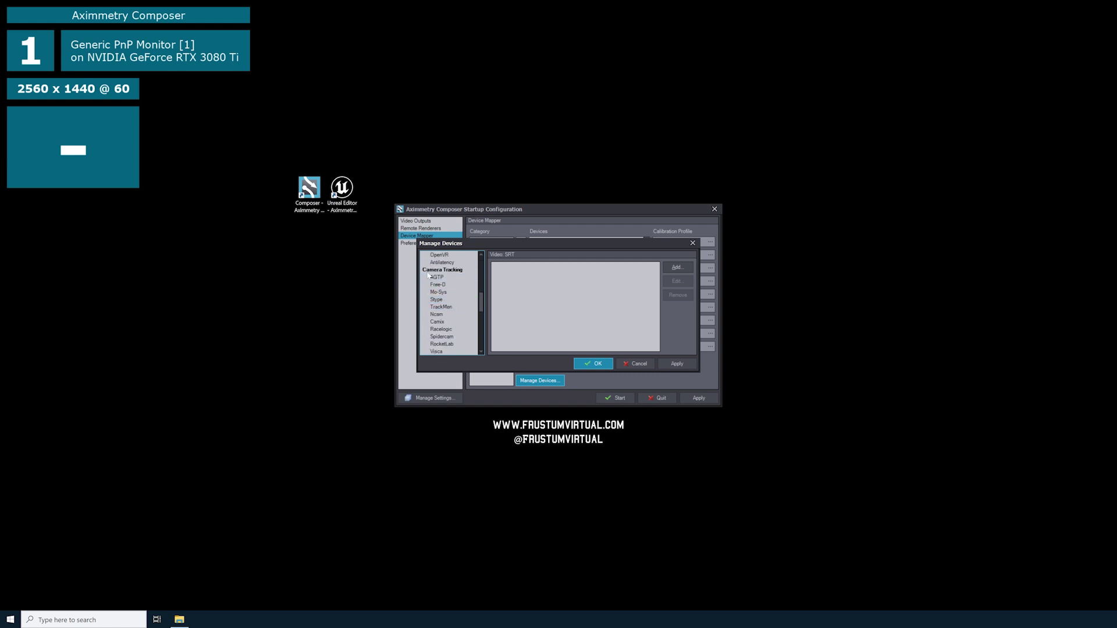
pyautogui.scroll(-1, 453, 279)
pyautogui.scroll(-4, 456, 285)
pyautogui.scroll(-2, 459, 303)
pyautogui.scroll(12, 450, 326)
pyautogui.scroll(2, 444, 306)
pyautogui.click(440, 299)
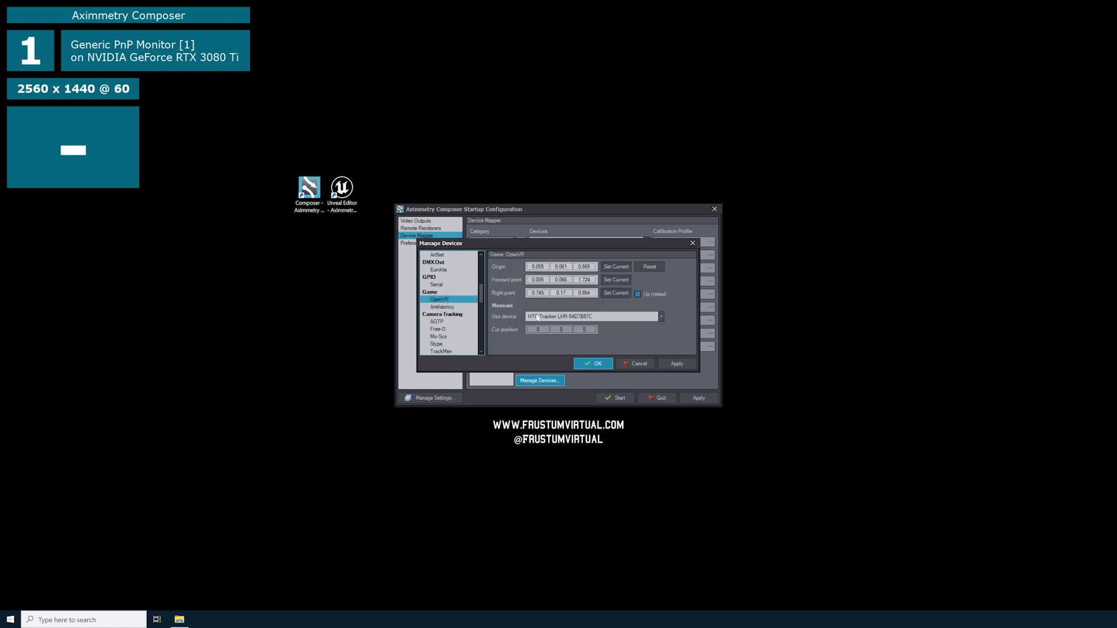
# - Select Camera0 as the measuring device for Antilatency and apply the device settings
pyautogui.click(442, 307)
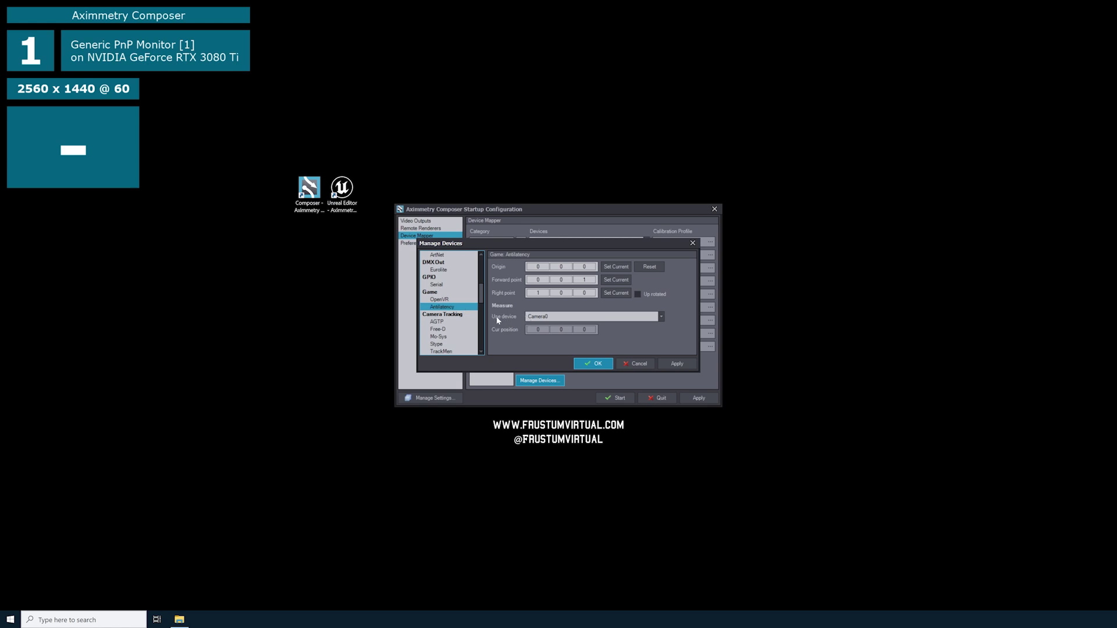
pyautogui.click(662, 317)
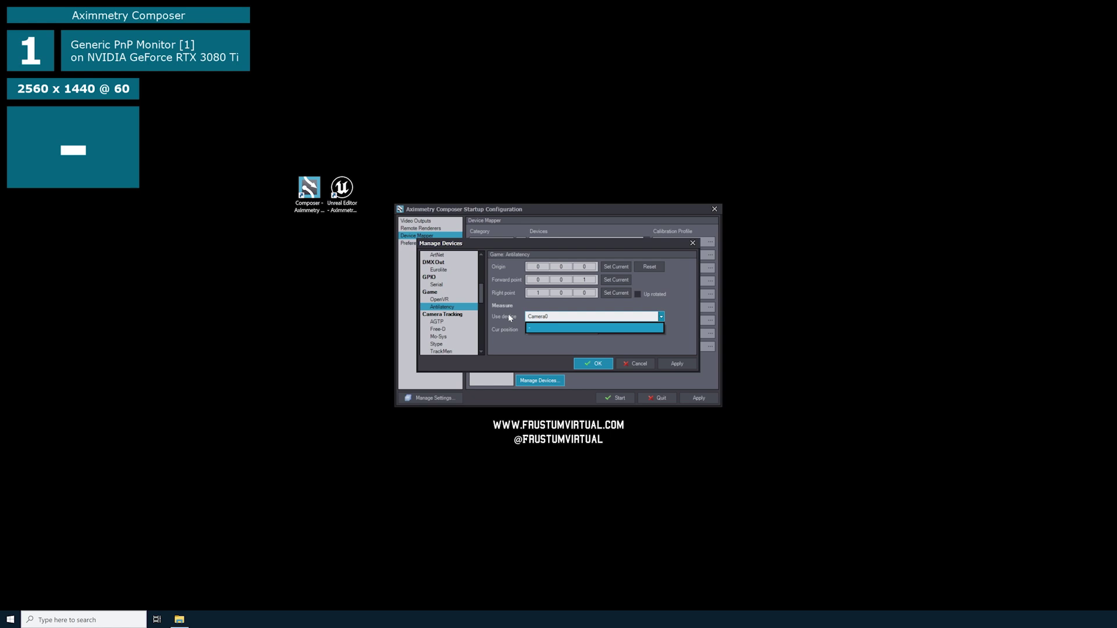
pyautogui.click(533, 327)
pyautogui.click(541, 319)
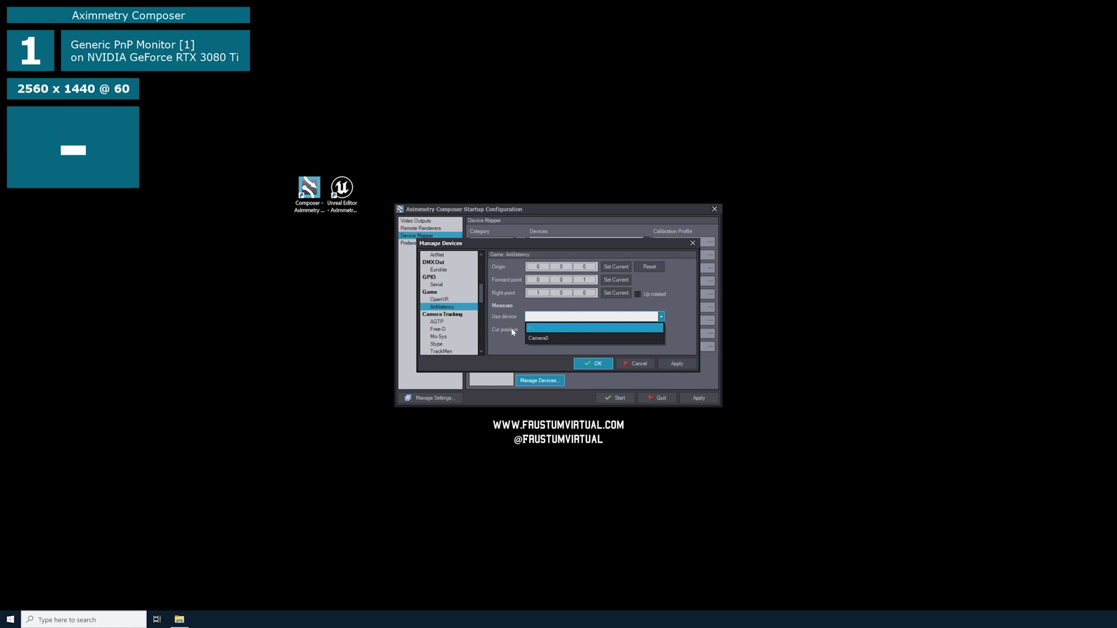
pyautogui.click(541, 339)
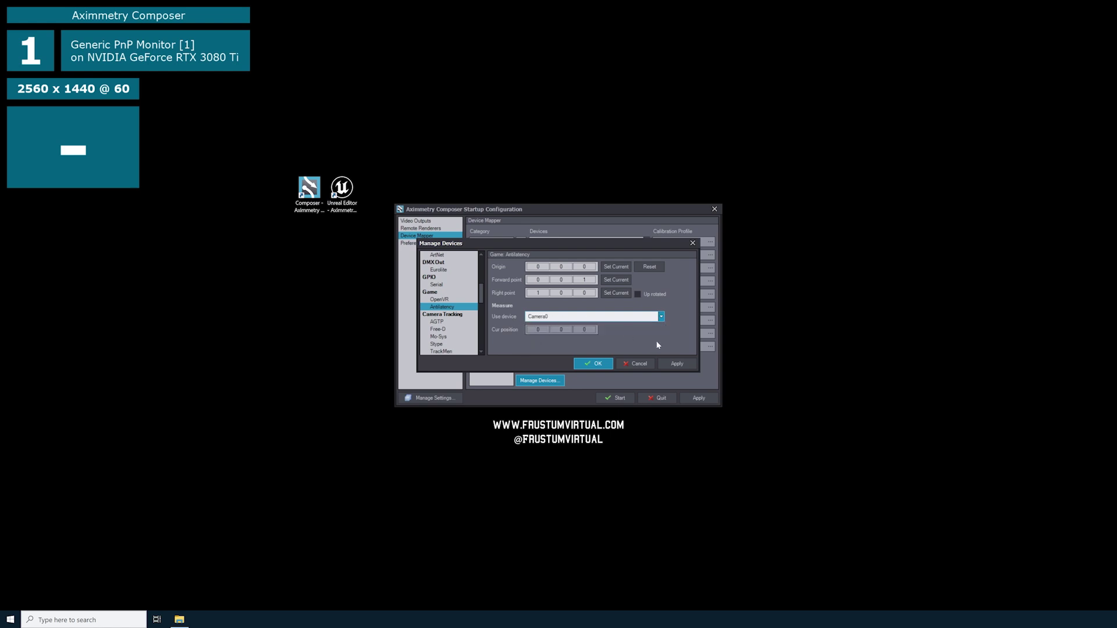
pyautogui.click(677, 367)
pyautogui.click(599, 365)
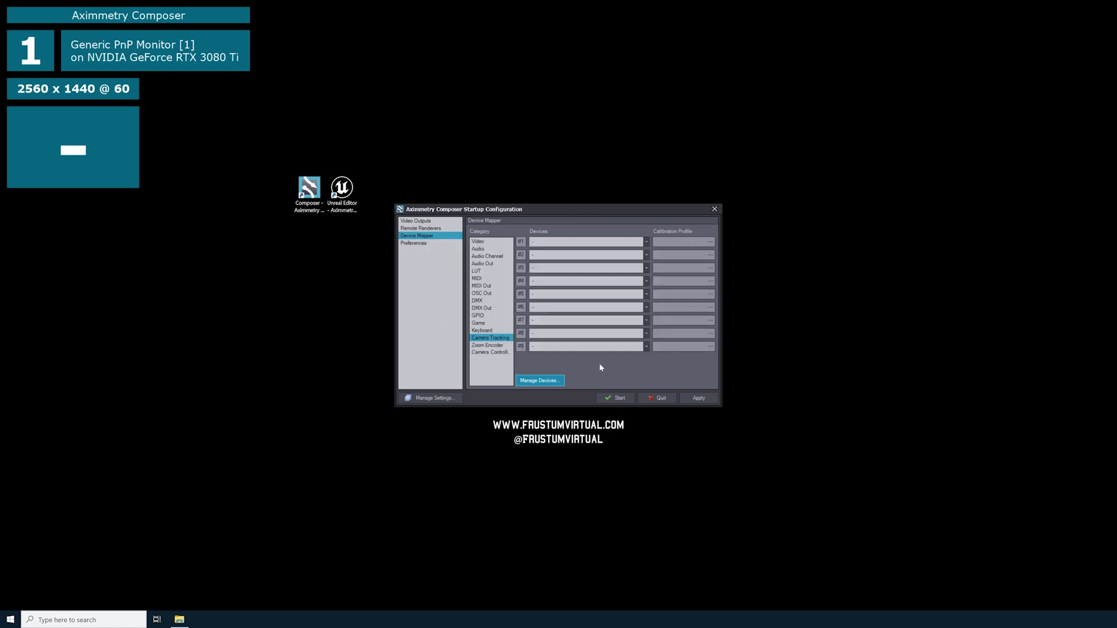
# - Find Lonet2 among the zoom encoder devices and open the settings for adding a channel
pyautogui.click(482, 345)
pyautogui.click(534, 381)
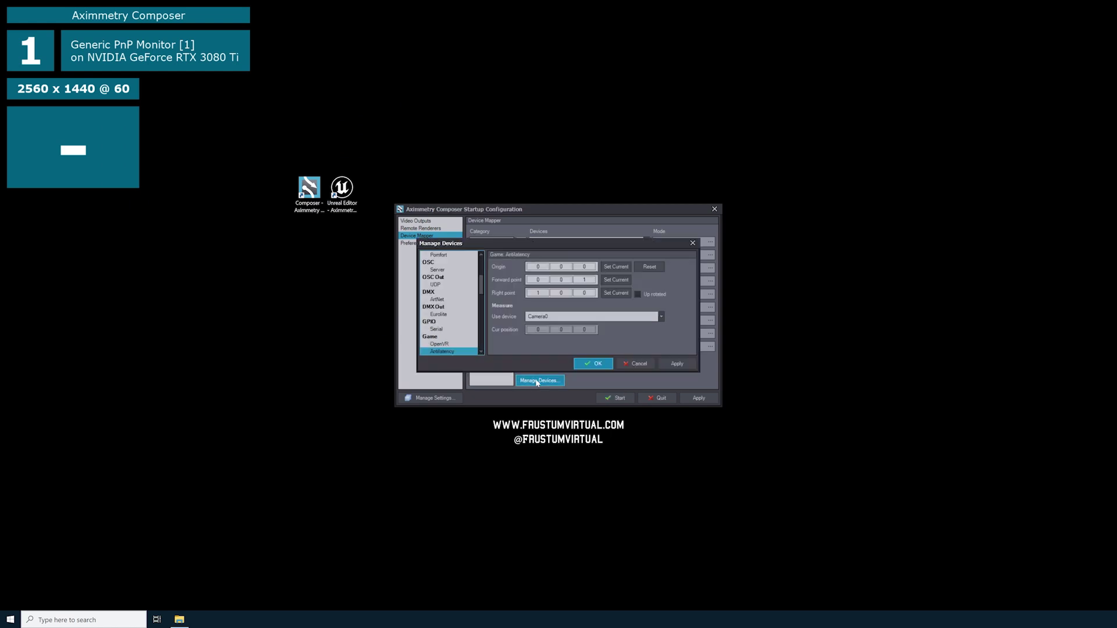
pyautogui.scroll(-10, 462, 306)
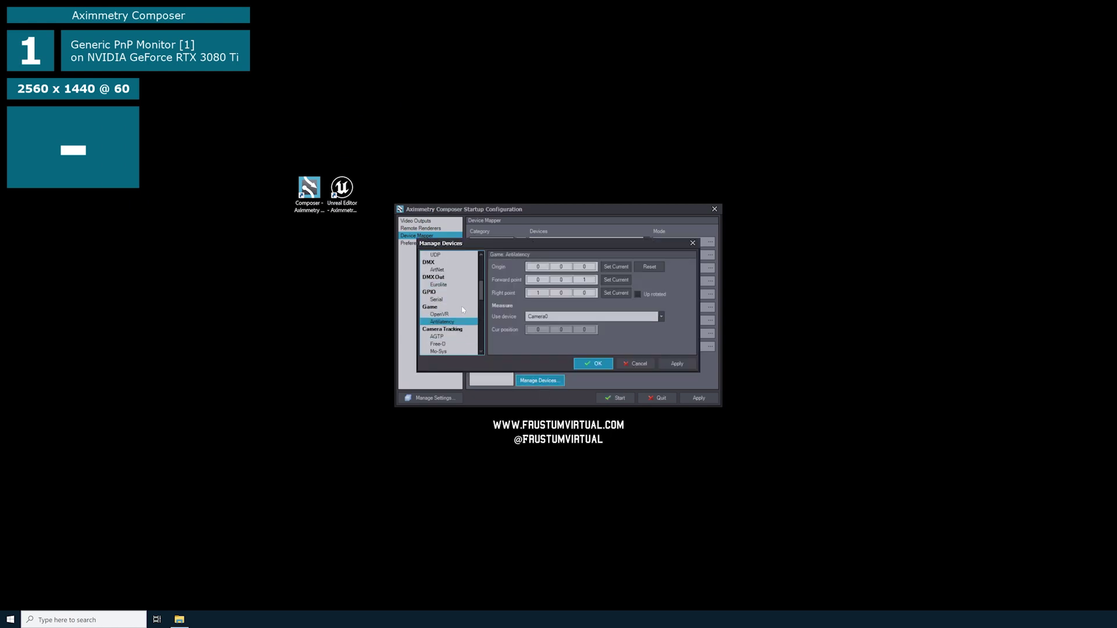
pyautogui.scroll(-1, 435, 306)
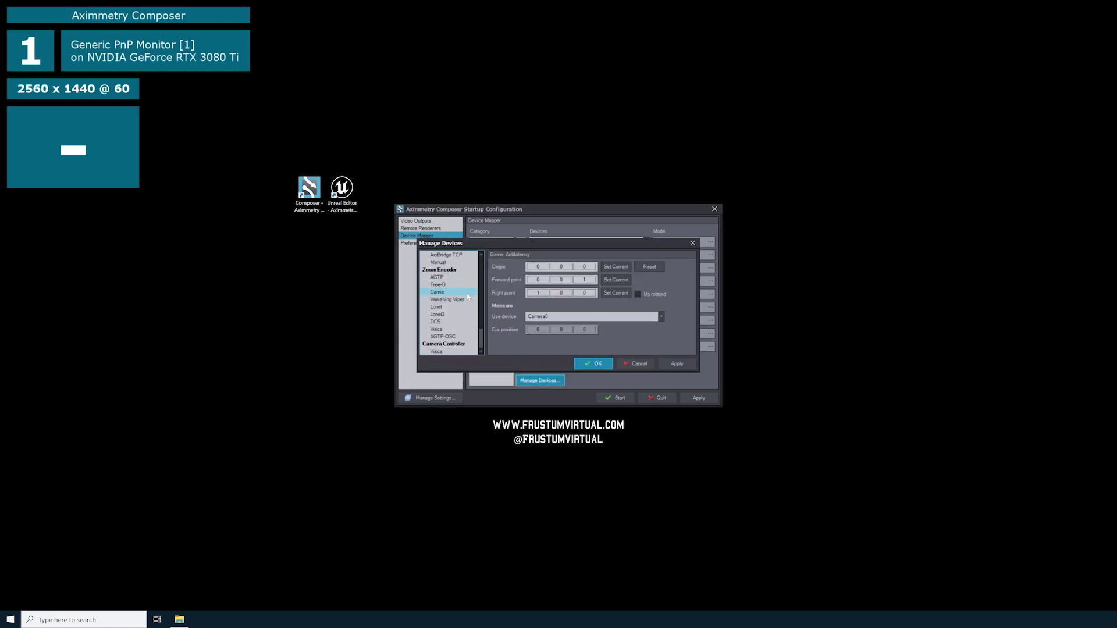
pyautogui.click(439, 315)
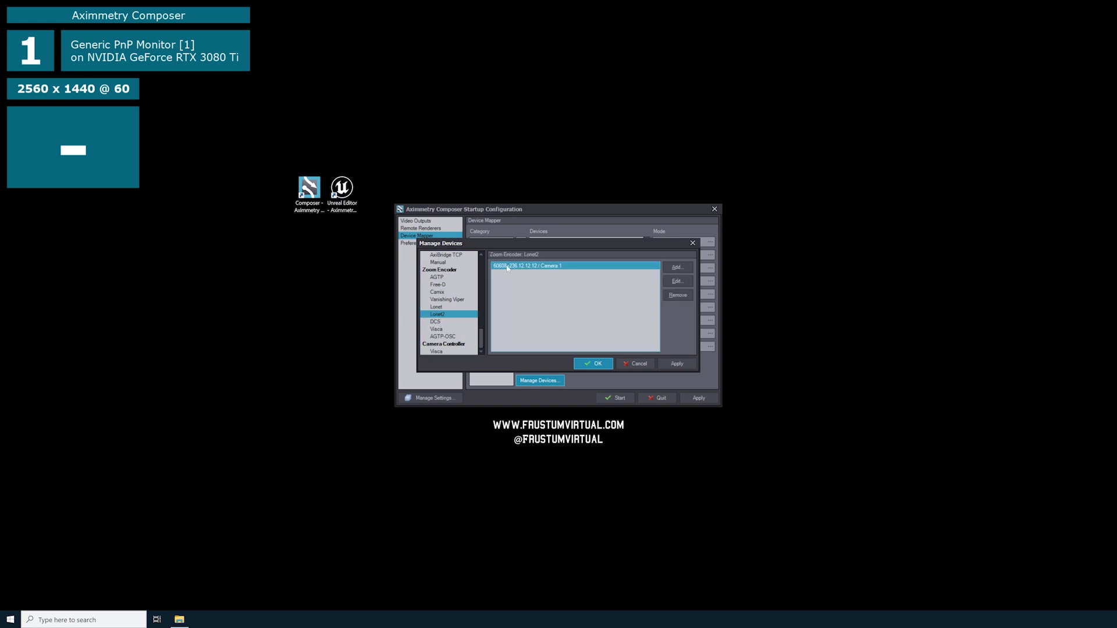
pyautogui.click(676, 267)
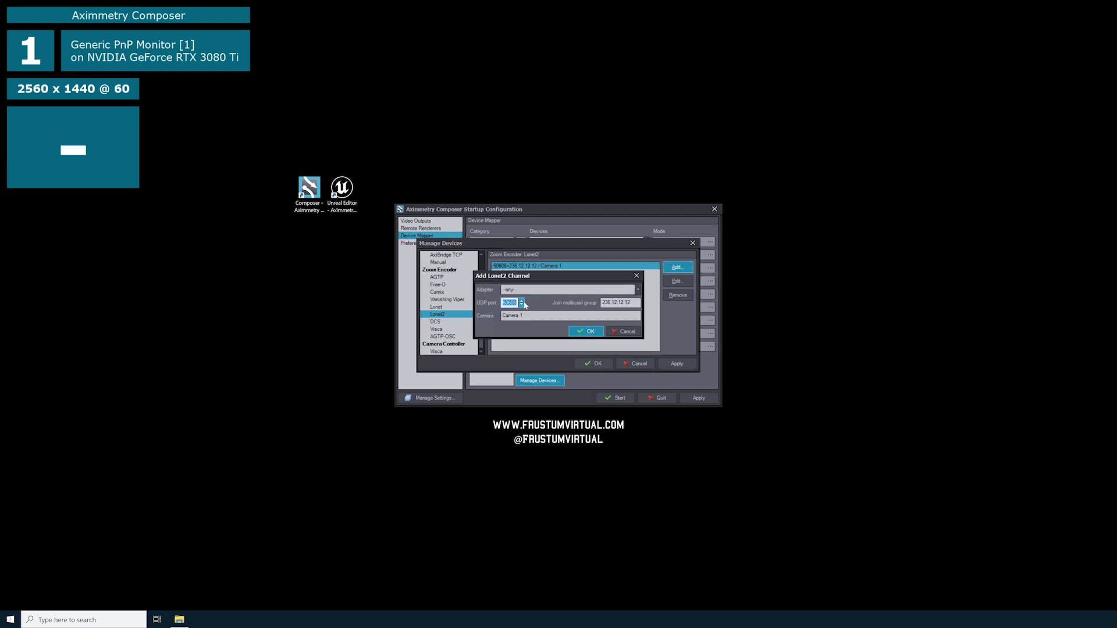
# - Check the Lonet2 output address and port in LONet Server 2.0, discard the new channel and close device management
pyautogui.moveTo(303, 610)
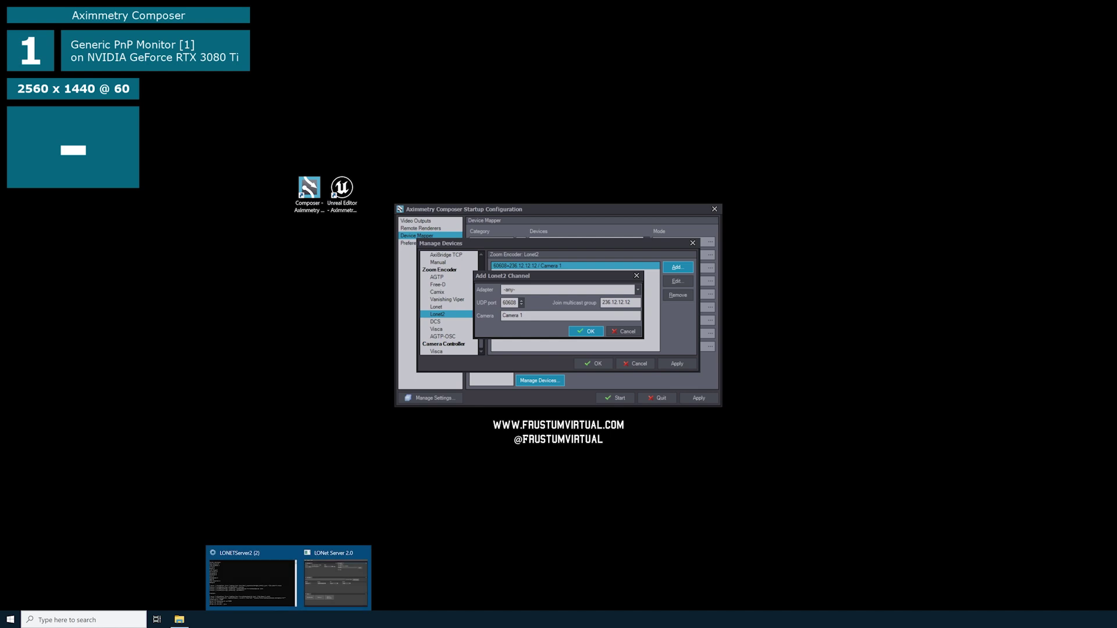
pyautogui.click(330, 571)
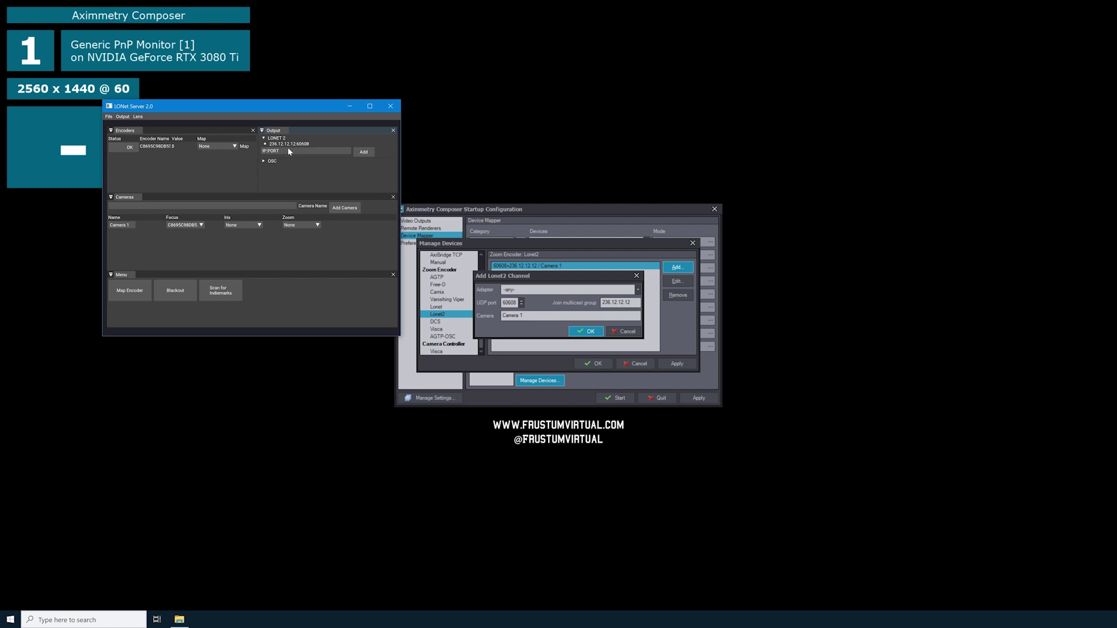
pyautogui.click(349, 107)
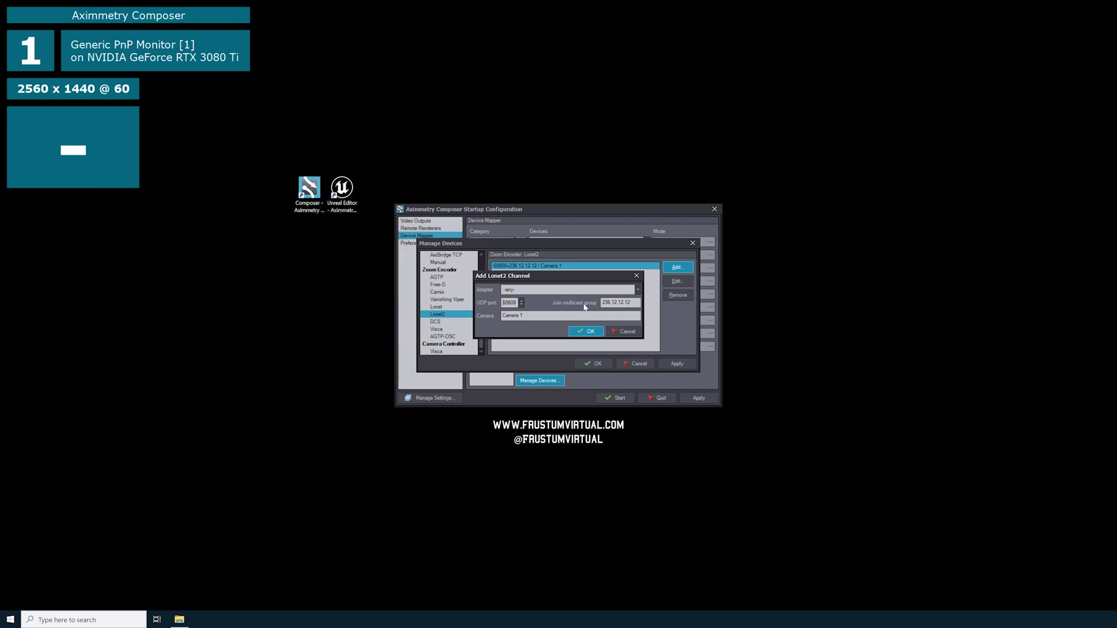
pyautogui.click(620, 332)
pyautogui.click(677, 363)
pyautogui.click(594, 363)
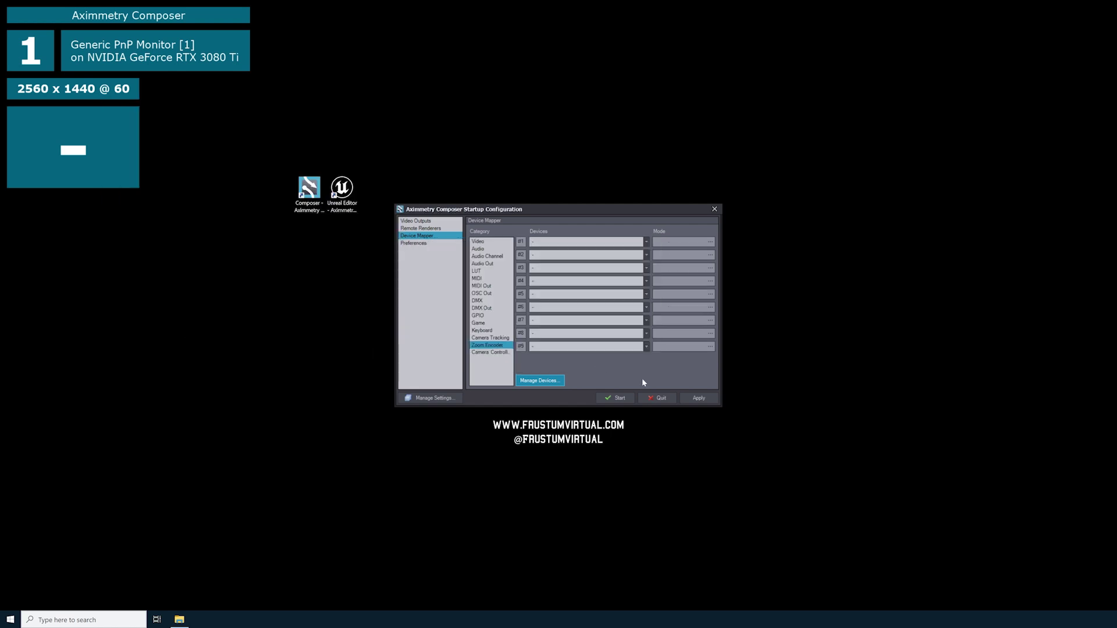
# - Return from the device mapper to the video outputs, apply the startup configuration and start Composer
pyautogui.click(490, 337)
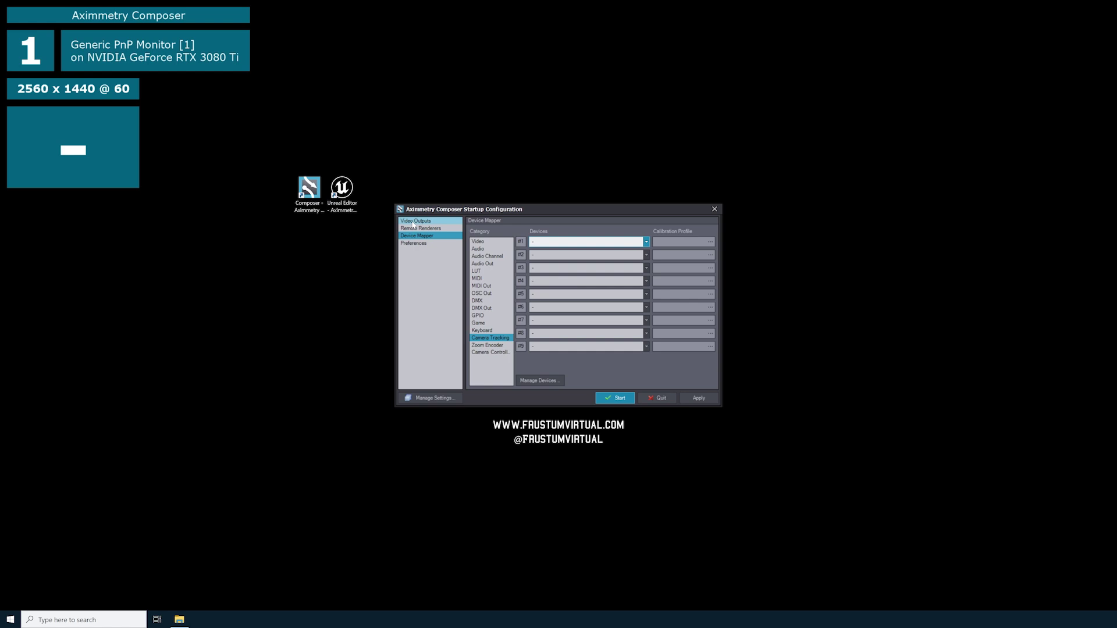
pyautogui.click(414, 222)
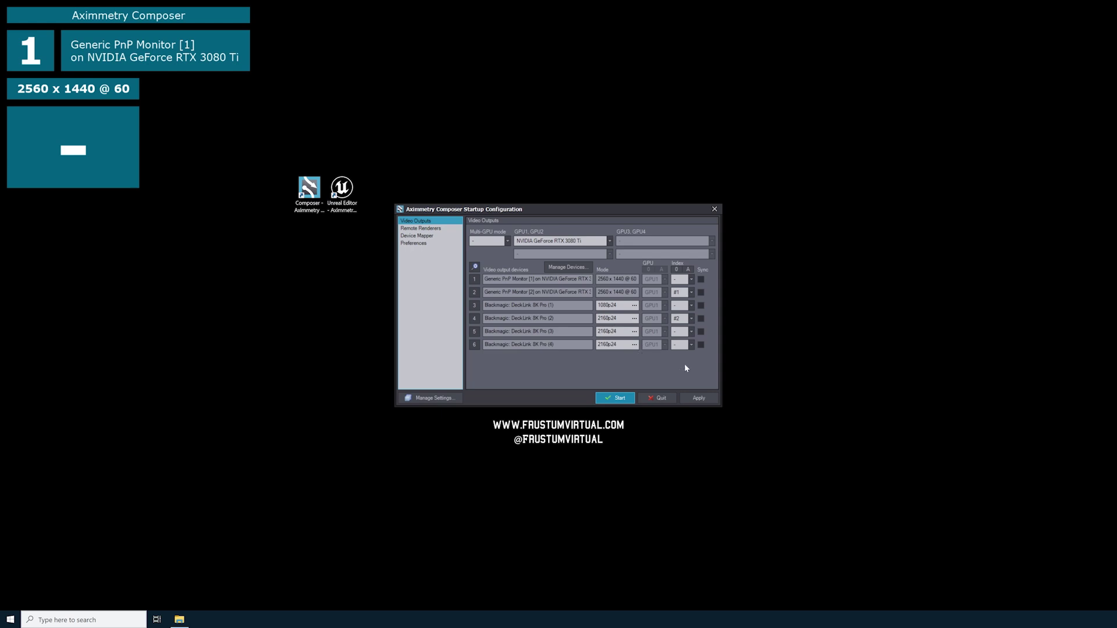
pyautogui.click(696, 400)
pyautogui.click(605, 399)
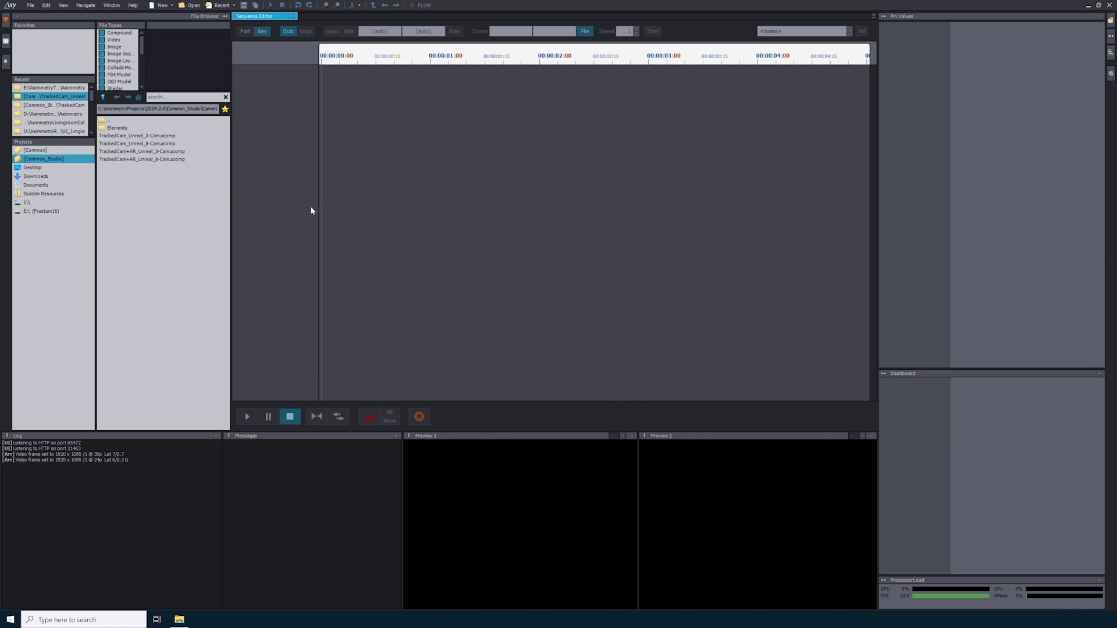
# - Set the rendering preferences to an FHD (1920 x 1080) frame size at 24p and apply them
pyautogui.click(47, 5)
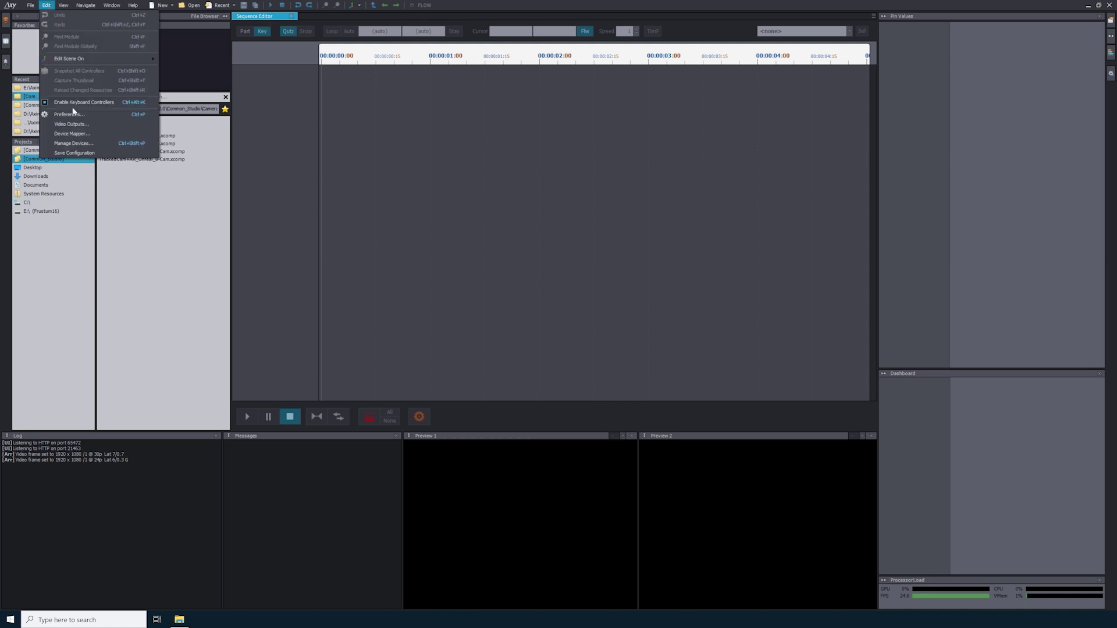
pyautogui.click(71, 114)
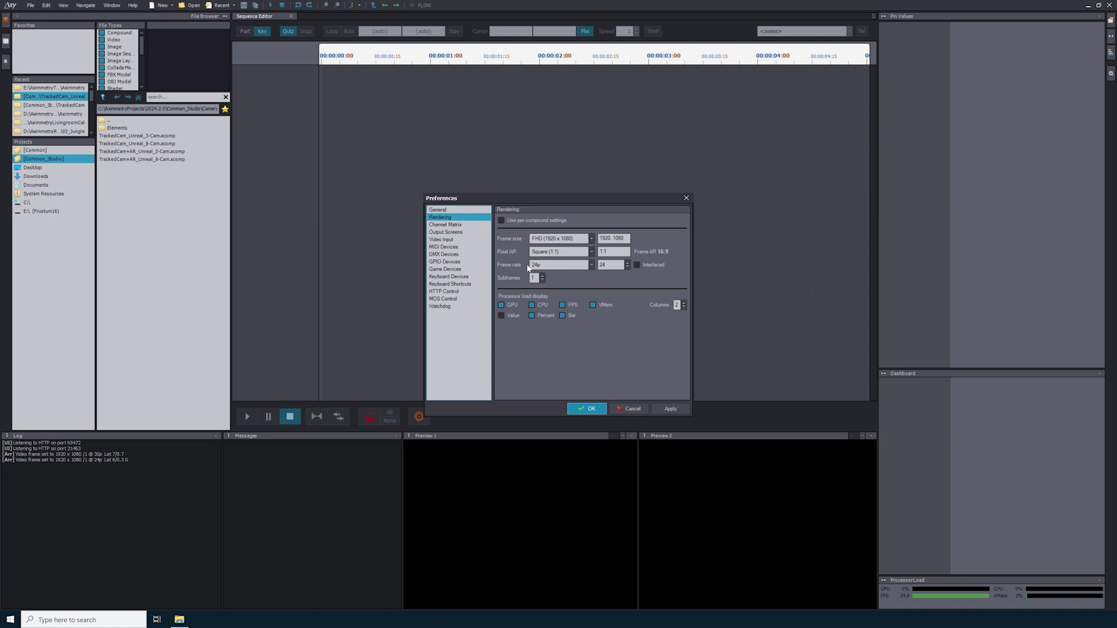
pyautogui.click(572, 267)
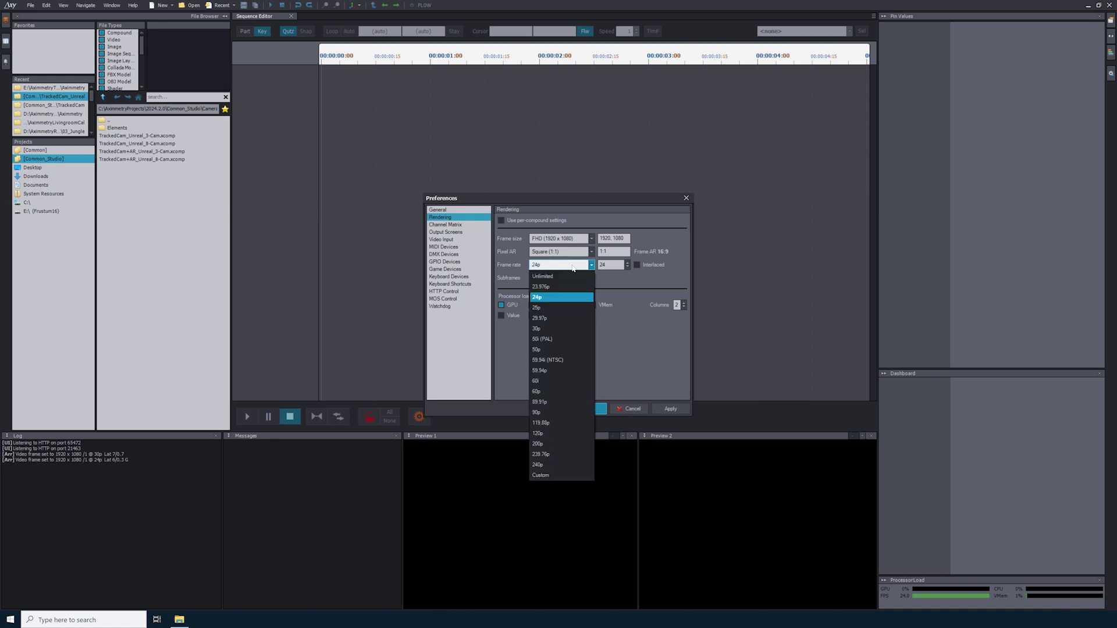
pyautogui.click(520, 268)
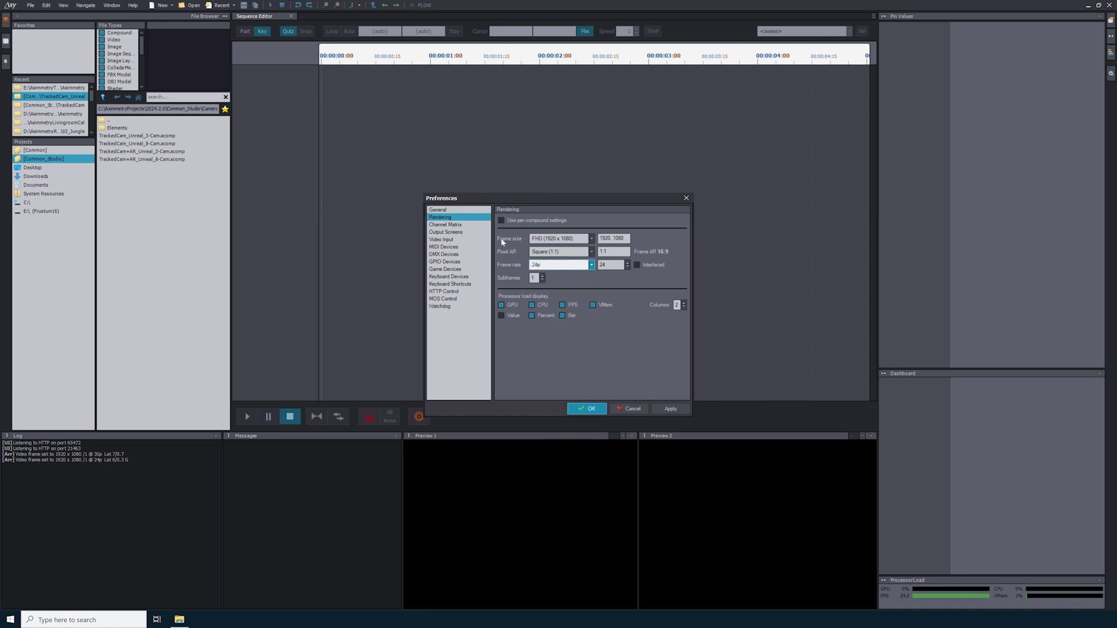
pyautogui.click(556, 239)
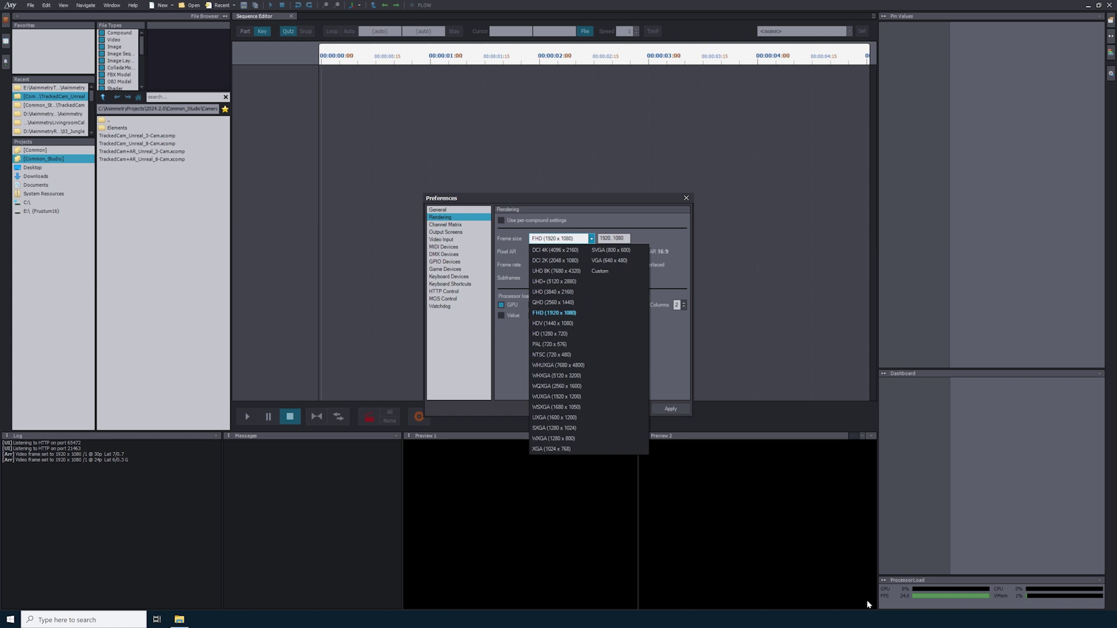
pyautogui.click(540, 314)
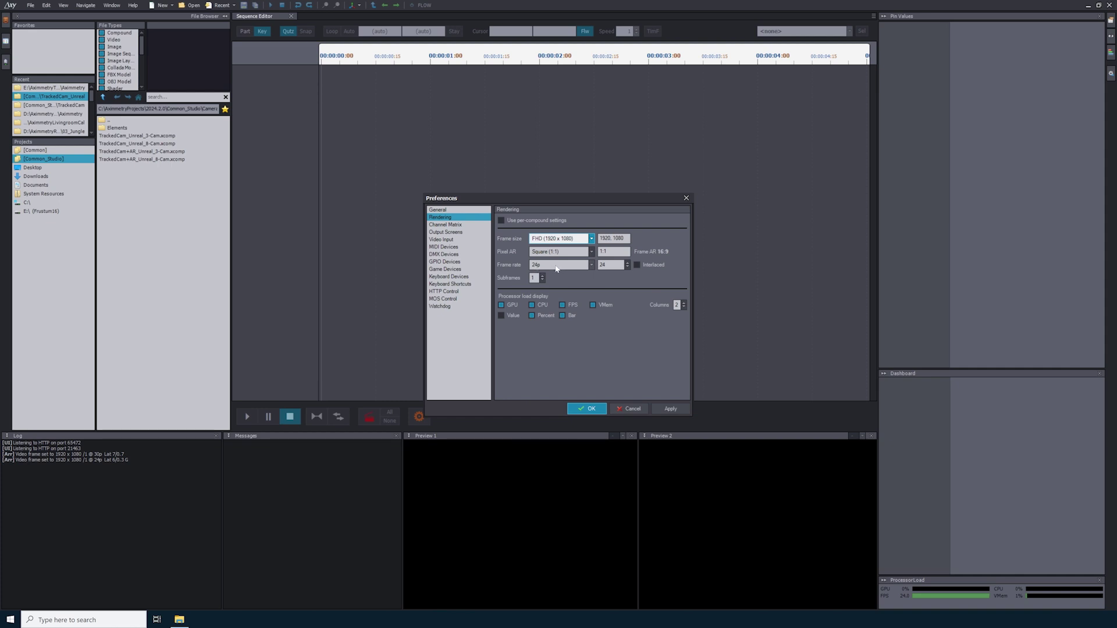
pyautogui.click(670, 409)
pyautogui.click(588, 408)
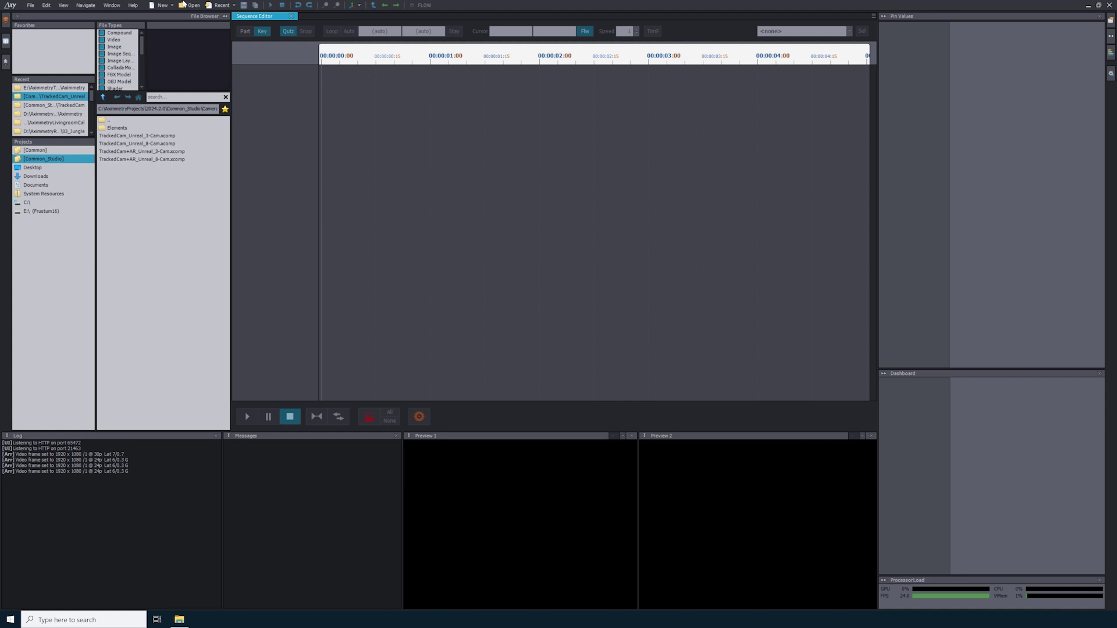
# - Create a new compound and add TrackedCam_Unreal_3-Cam.xcomp from the Common_Studio Camera\TrackedCam_Unreal folder to its flow
pyautogui.click(164, 6)
pyautogui.click(171, 17)
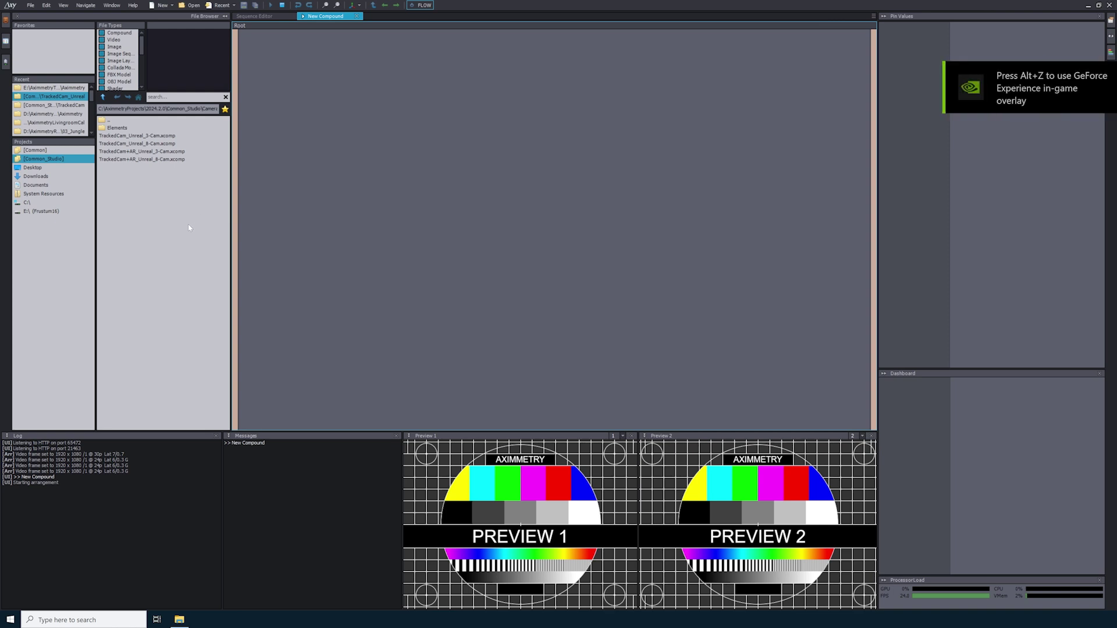
pyautogui.click(18, 160)
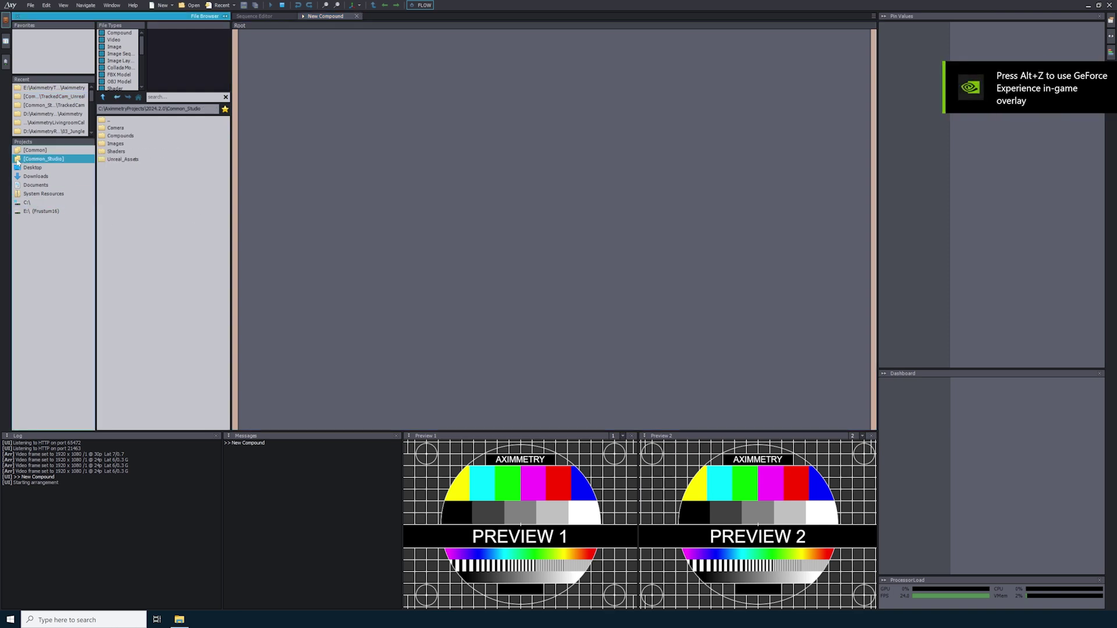
pyautogui.click(117, 128)
pyautogui.doubleClick(117, 128)
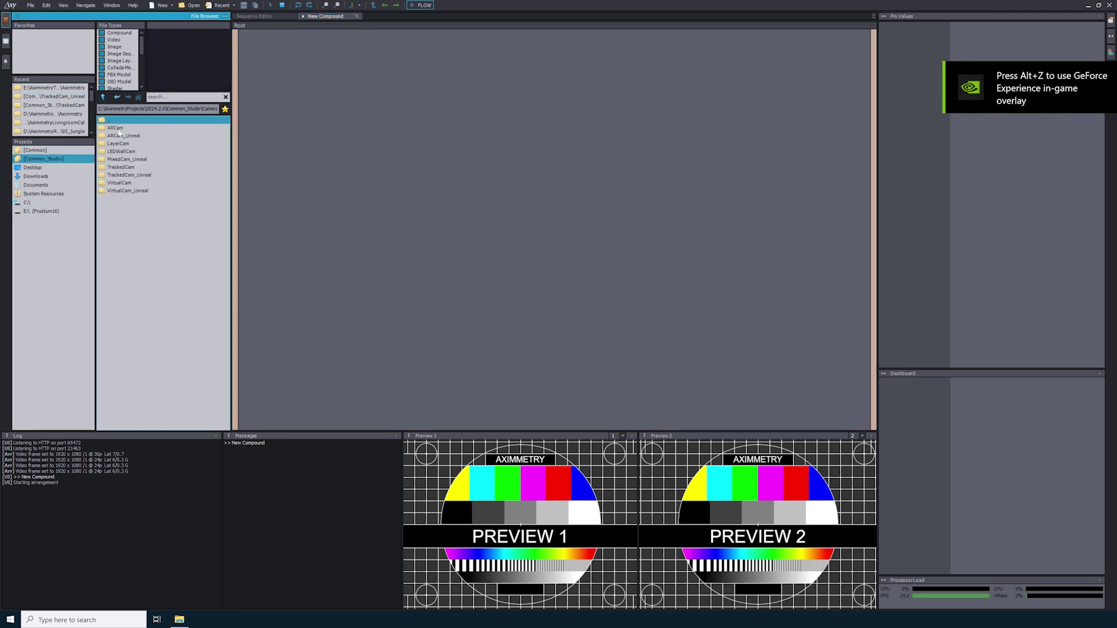
pyautogui.doubleClick(140, 176)
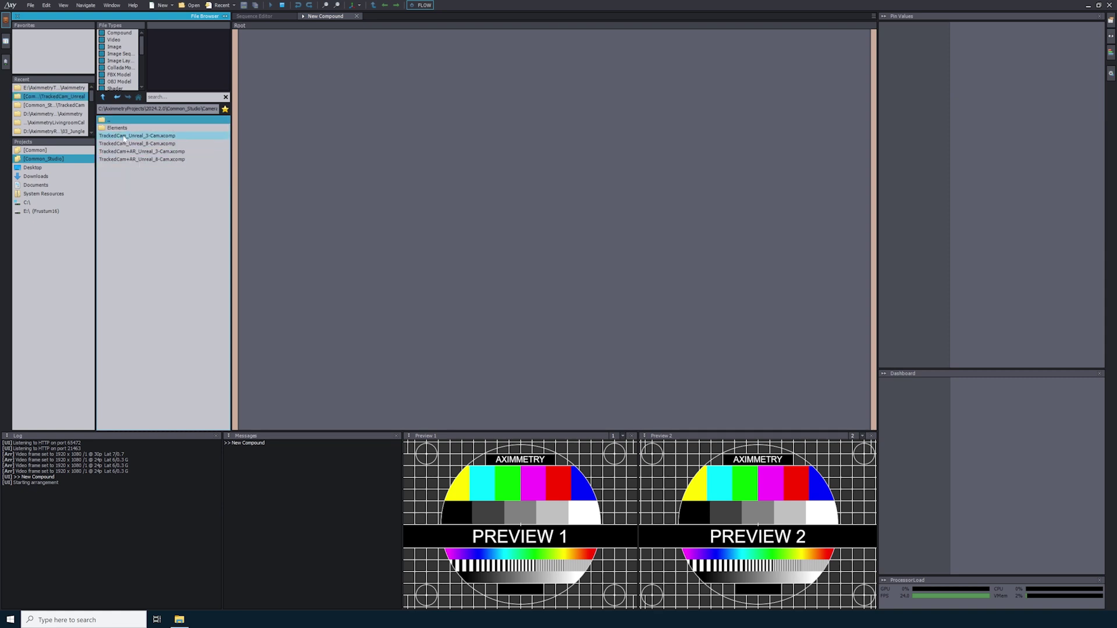
pyautogui.click(107, 137)
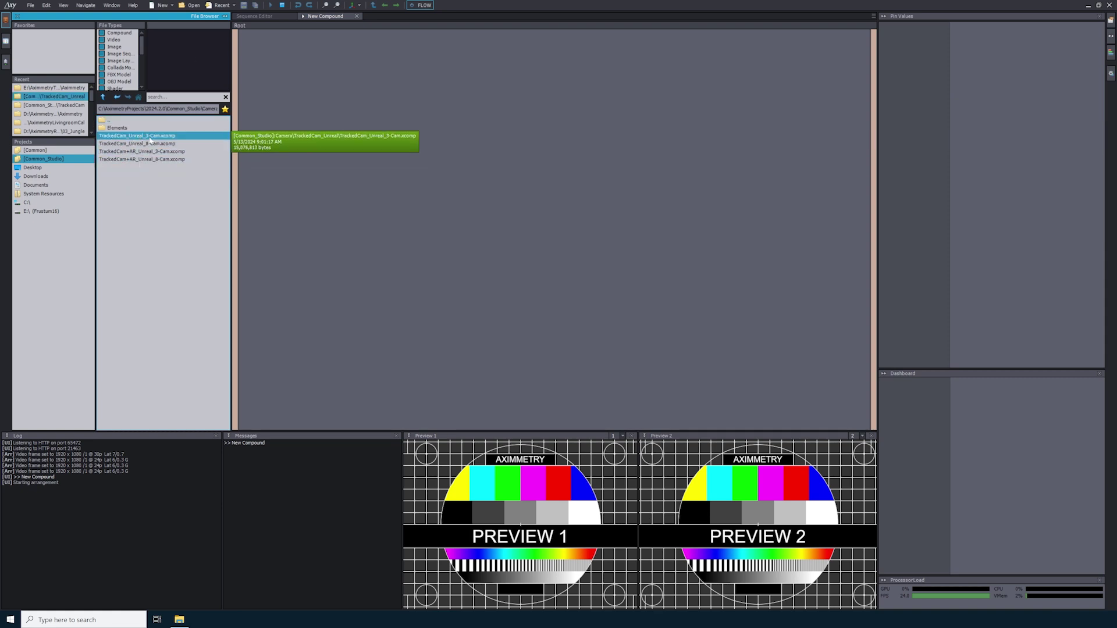
pyautogui.moveTo(105, 138); pyautogui.dragTo(394, 169)
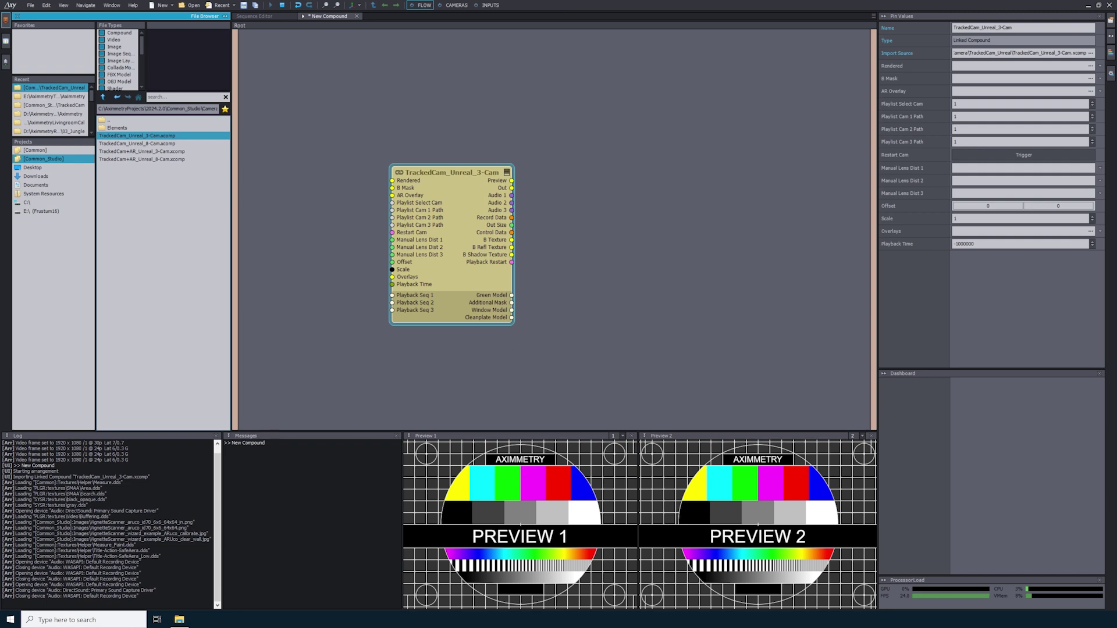
# - Add the AxiTrackedCamera01 Unreal project from Documents\Unreal Projects\AxiTrackedCamera01 5.3 to the compound's flow
pyautogui.click(179, 619)
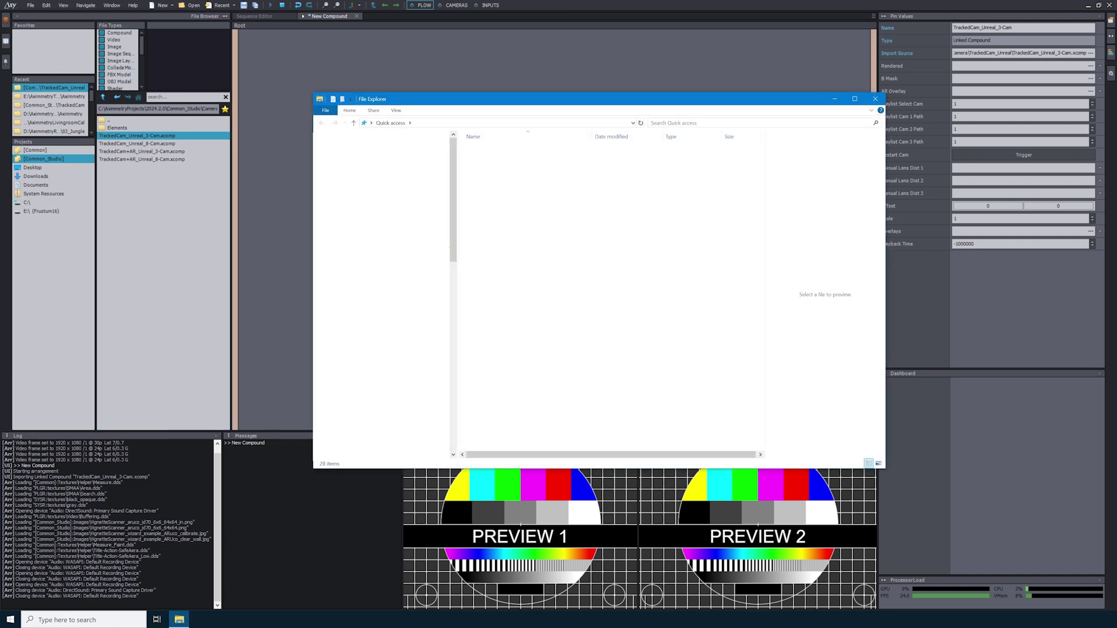
pyautogui.click(346, 171)
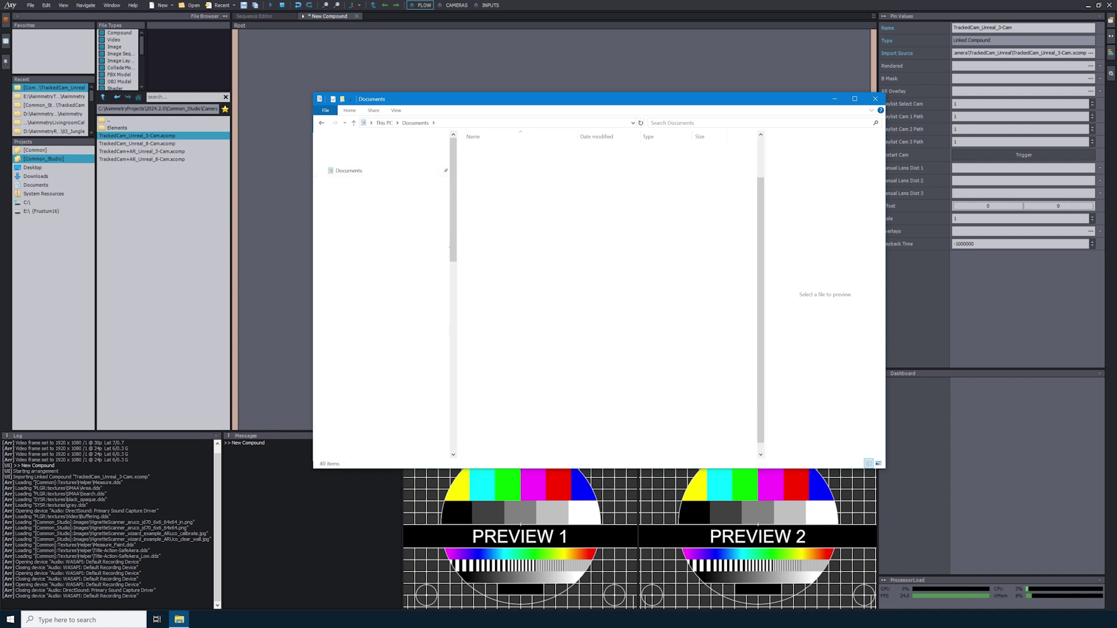
pyautogui.doubleClick(485, 361)
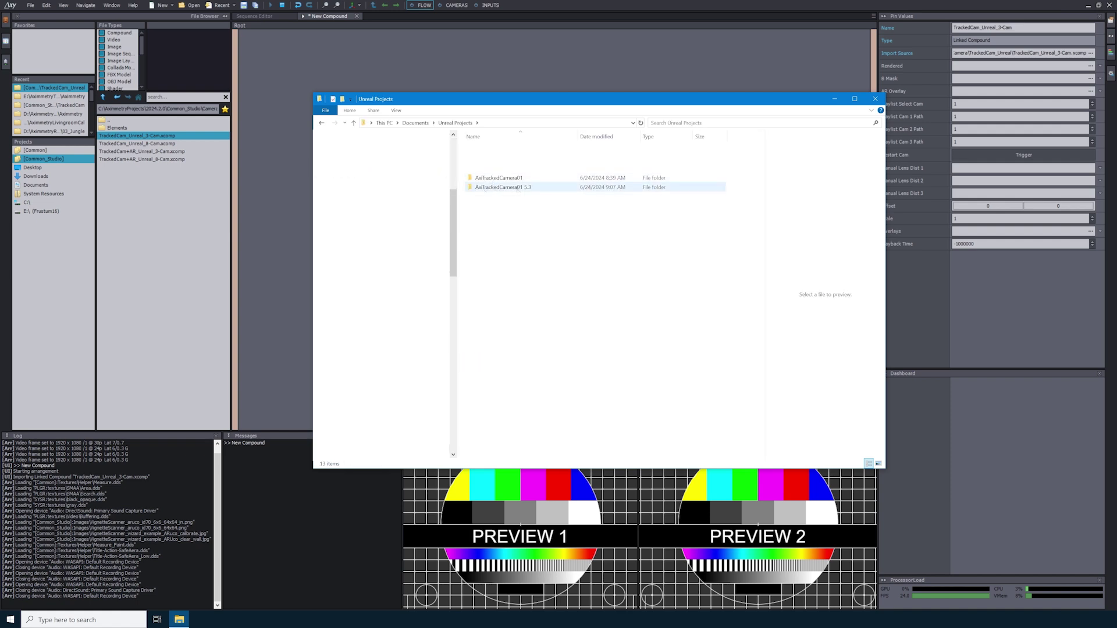
pyautogui.click(523, 188)
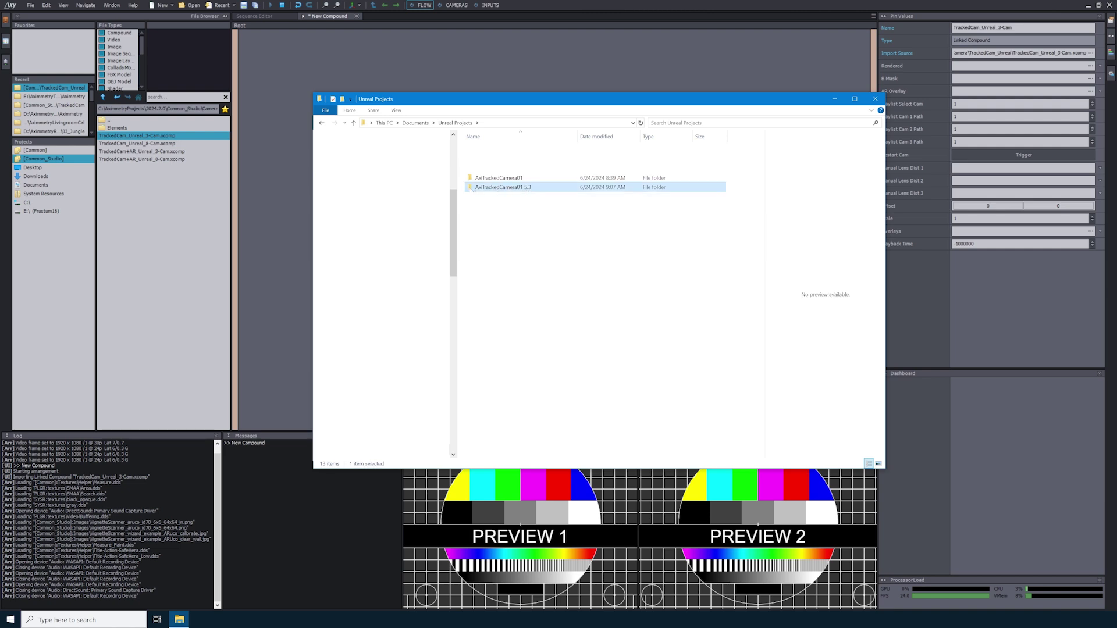
pyautogui.doubleClick(471, 187)
pyautogui.click(471, 225)
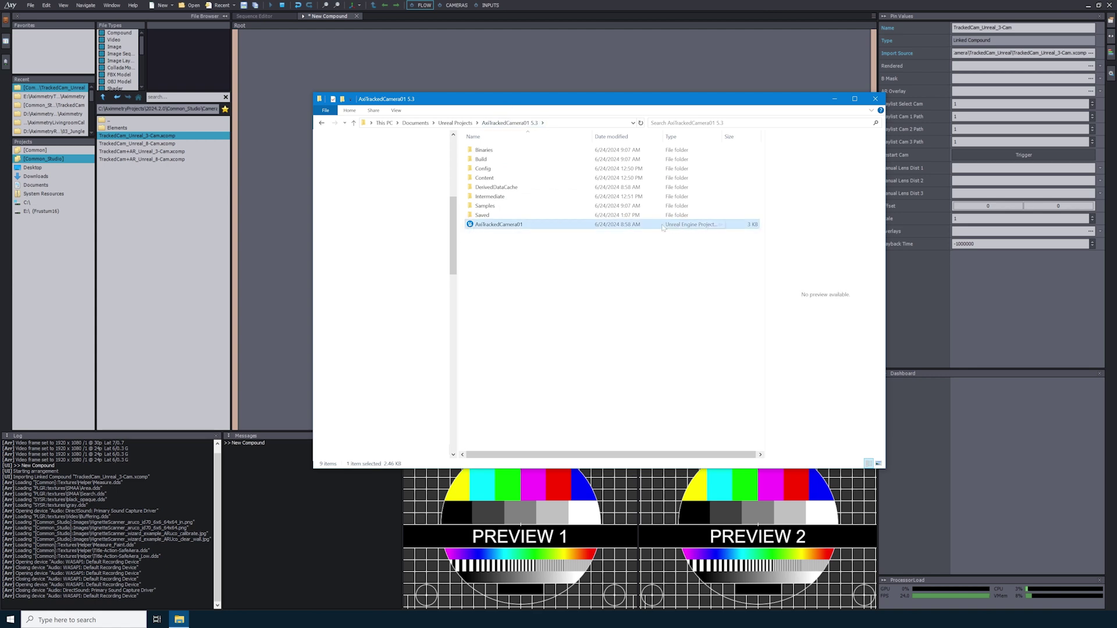
pyautogui.moveTo(474, 228); pyautogui.dragTo(574, 74)
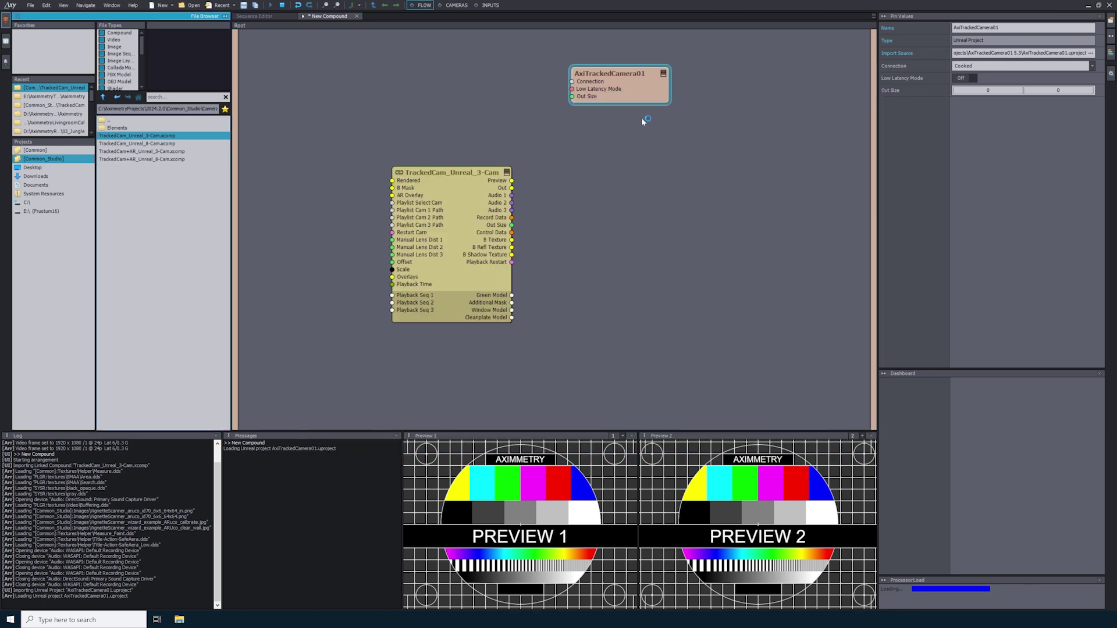
# - Place AxiTrackedCamera01 beside the camera compound and connect Out Size, Control Data, B Texture, B Refl Texture and B Shadow Texture to its matching inputs
pyautogui.moveTo(626, 85); pyautogui.dragTo(610, 238)
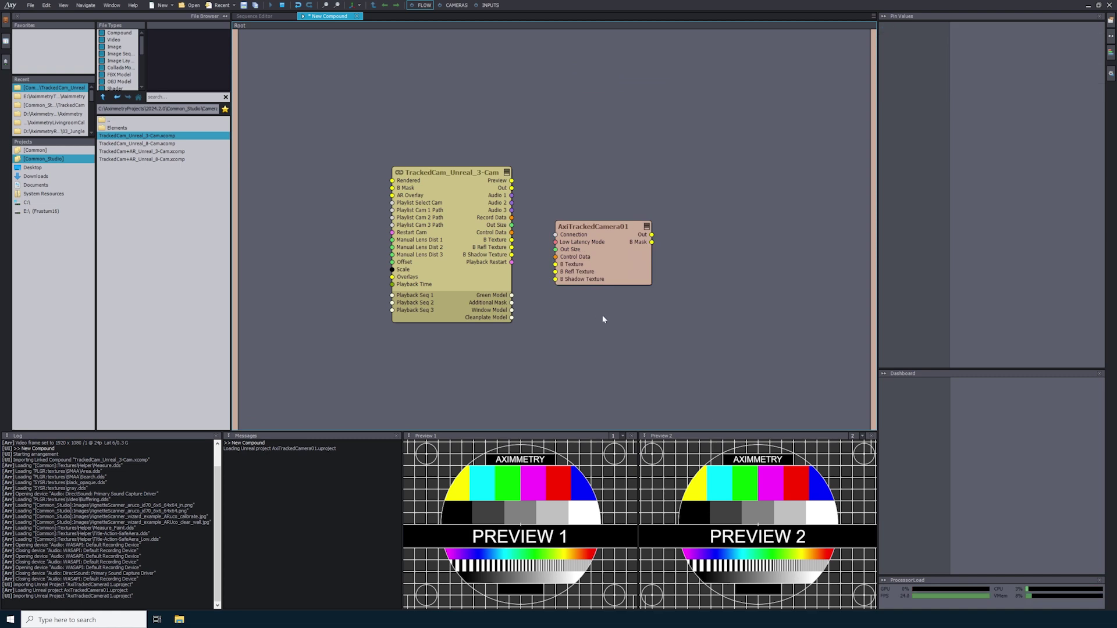
pyautogui.moveTo(590, 232); pyautogui.dragTo(560, 204)
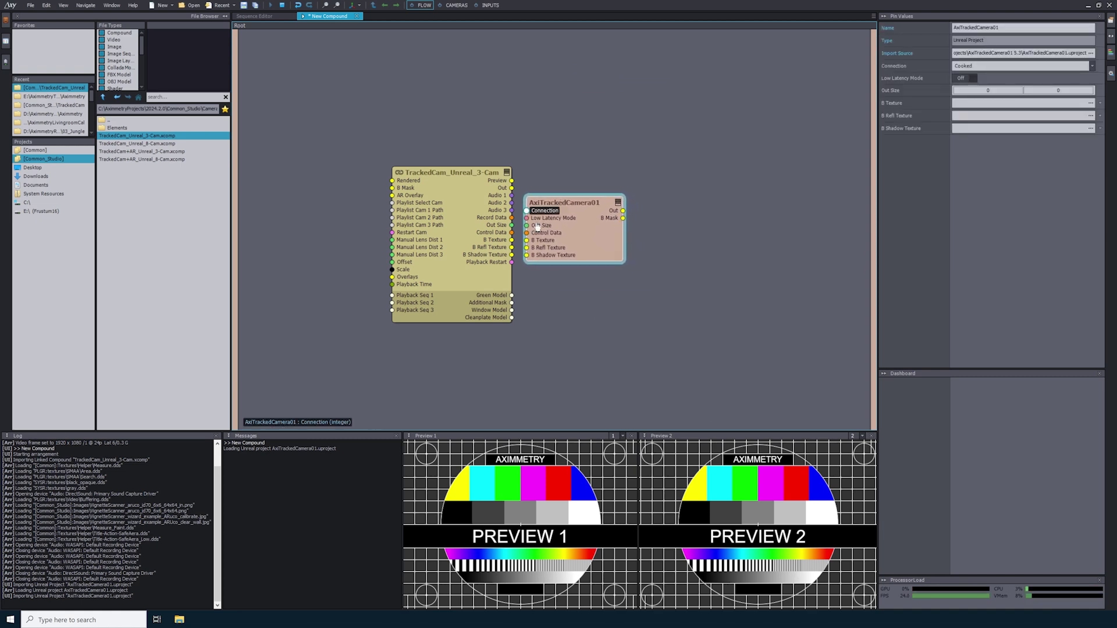
pyautogui.moveTo(511, 226); pyautogui.dragTo(526, 255)
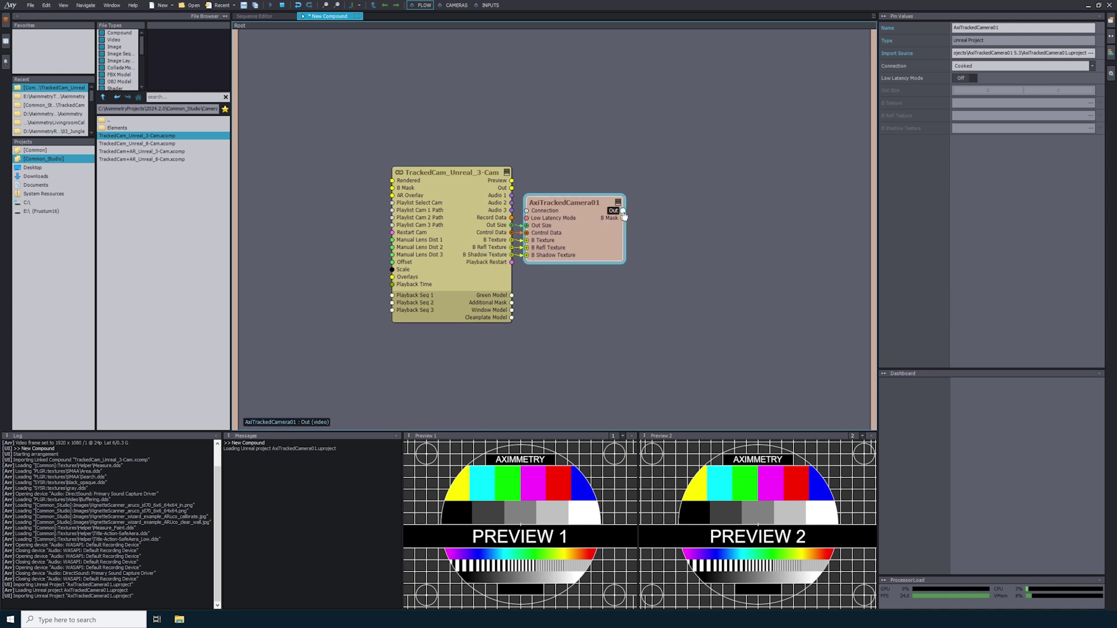
# - Connect AxiTrackedCamera01's Out to the camera compound's Rendered and its B Mask to B Mask, and shift the node slightly down
pyautogui.moveTo(623, 211); pyautogui.dragTo(399, 184)
pyautogui.moveTo(623, 218); pyautogui.dragTo(393, 188)
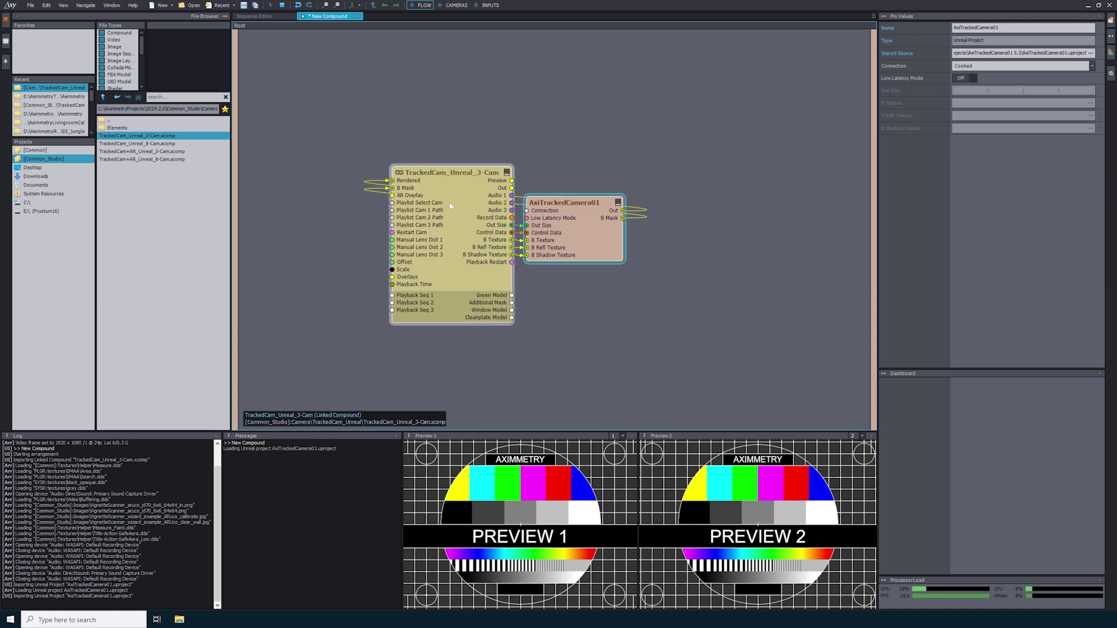
pyautogui.moveTo(569, 202); pyautogui.dragTo(575, 217)
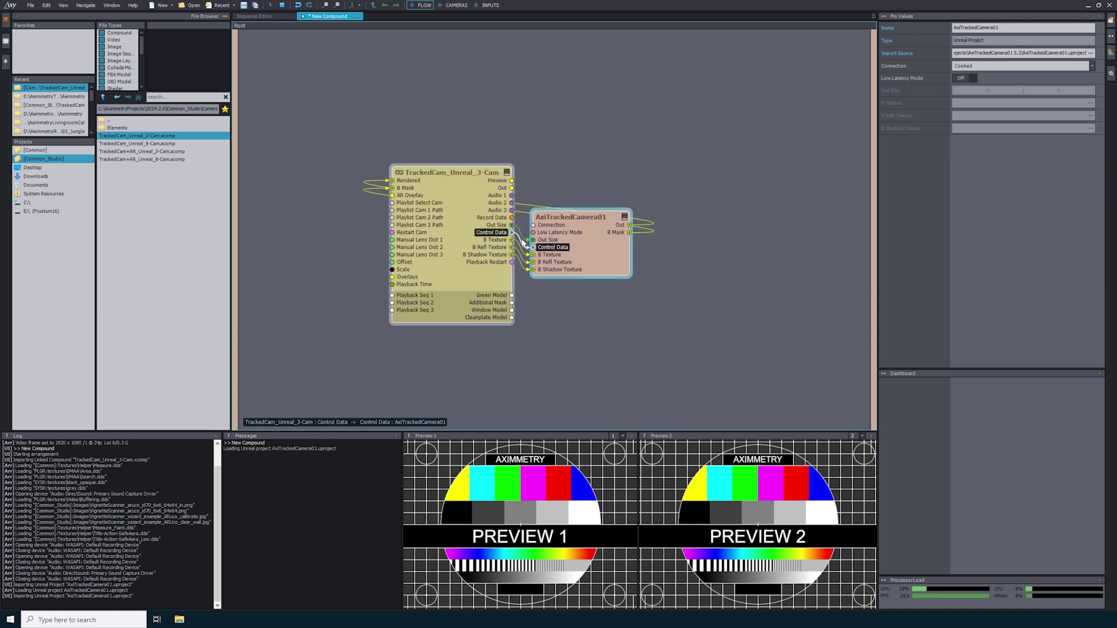
# - Expose the camera compound's Preview and Out pins as root outputs, keeping their default names
pyautogui.moveTo(510, 181); pyautogui.dragTo(871, 35)
pyautogui.moveTo(512, 188); pyautogui.dragTo(849, 50)
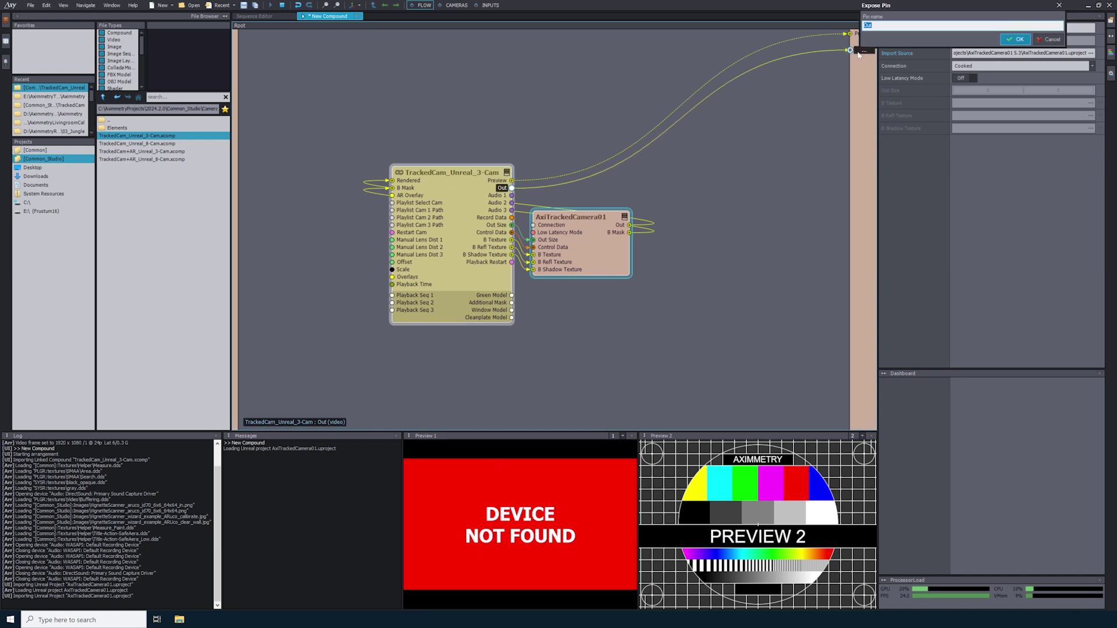
pyautogui.click(1017, 39)
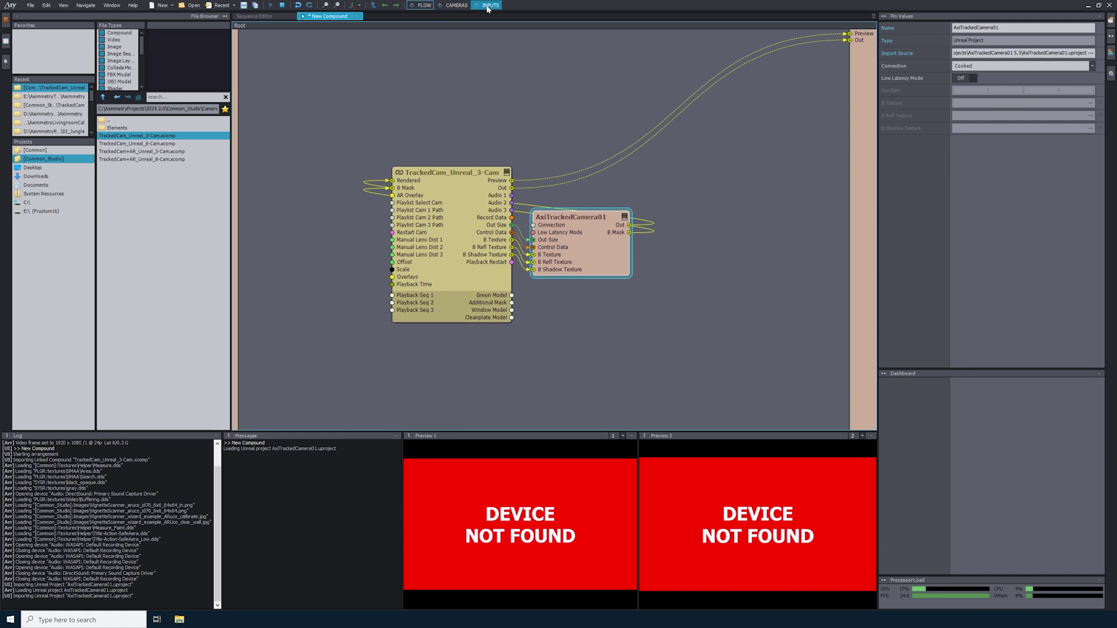
# - Check the SELECT CAMERA engine settings on the CAMERAS board and look over the INPUTS board
pyautogui.click(457, 7)
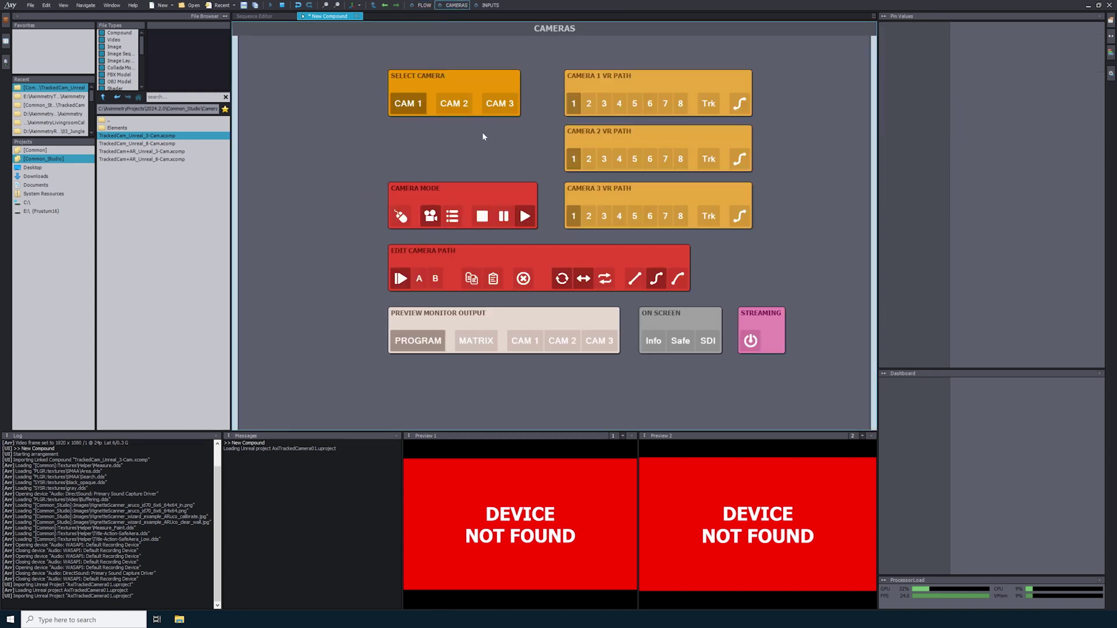
pyautogui.click(423, 80)
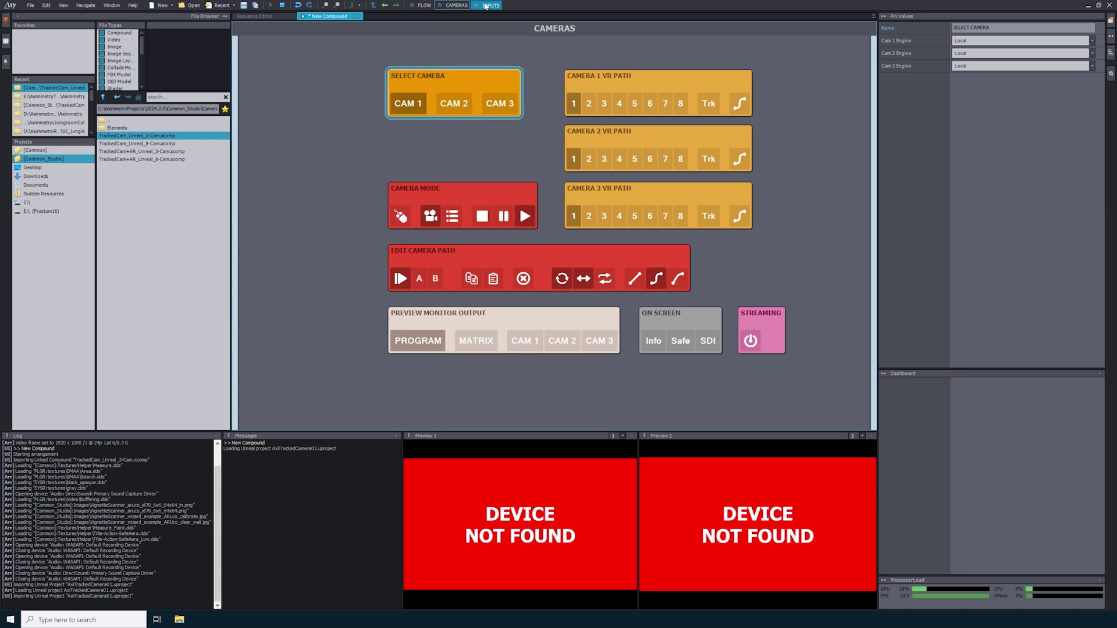
pyautogui.click(486, 6)
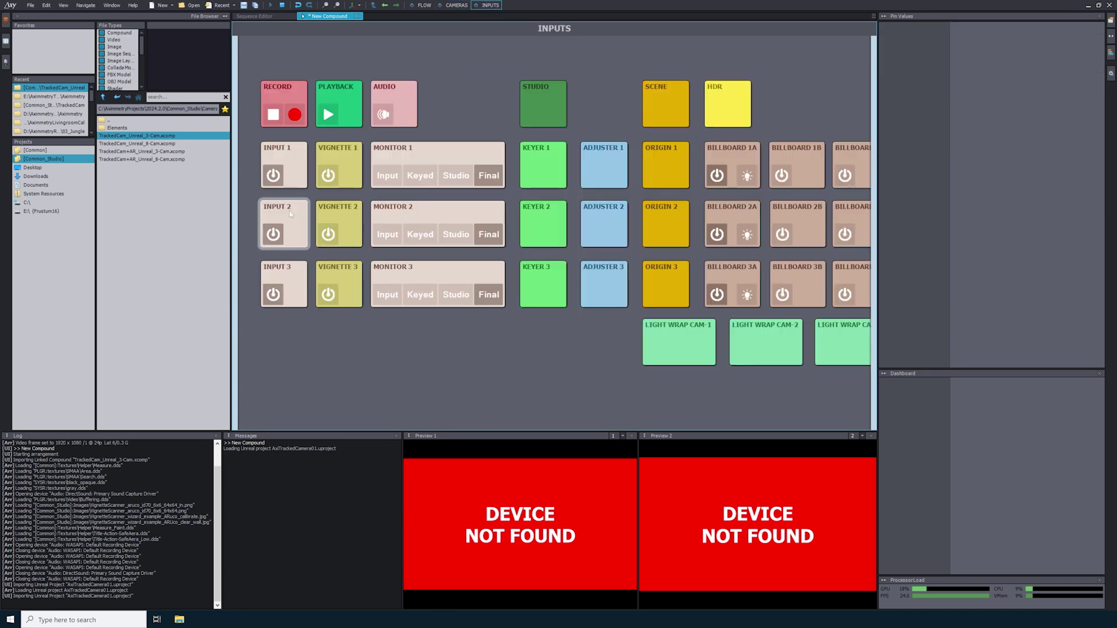
pyautogui.click(456, 5)
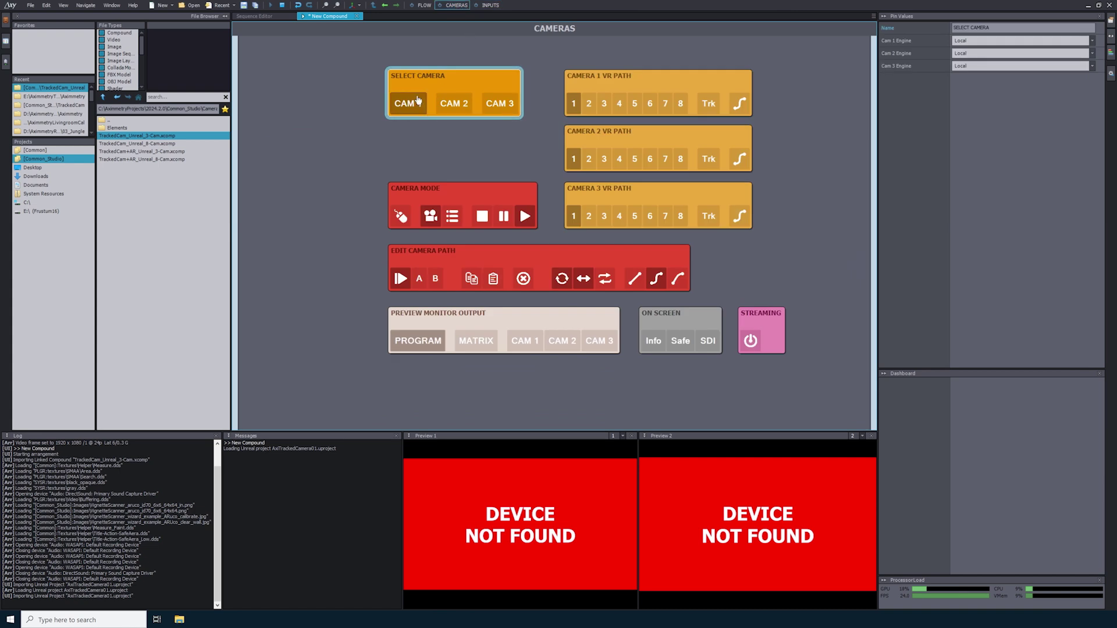
# - Set the camera device of INPUT 1 on the INPUTS board to Blackmagic: DeckLink 8K Pro (1)
pyautogui.click(490, 6)
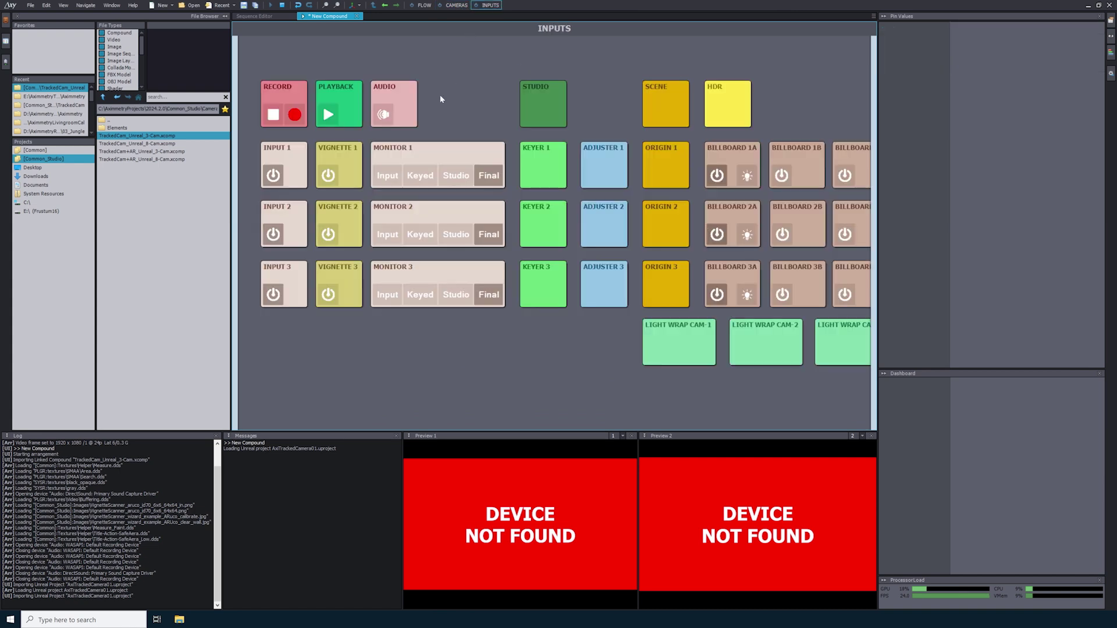
pyautogui.click(290, 155)
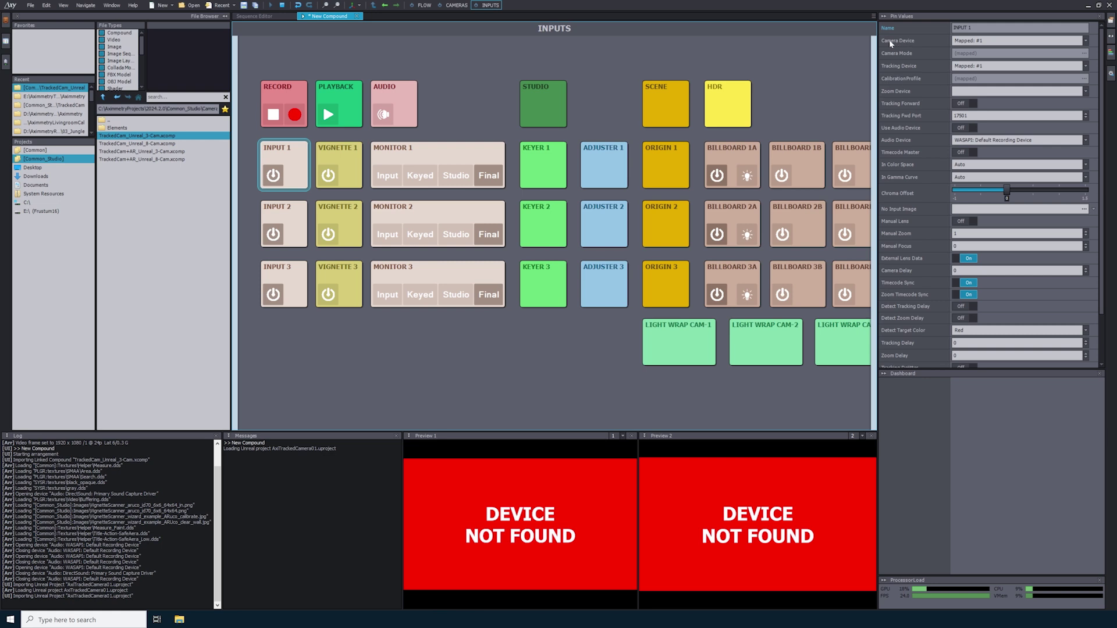
pyautogui.click(1001, 42)
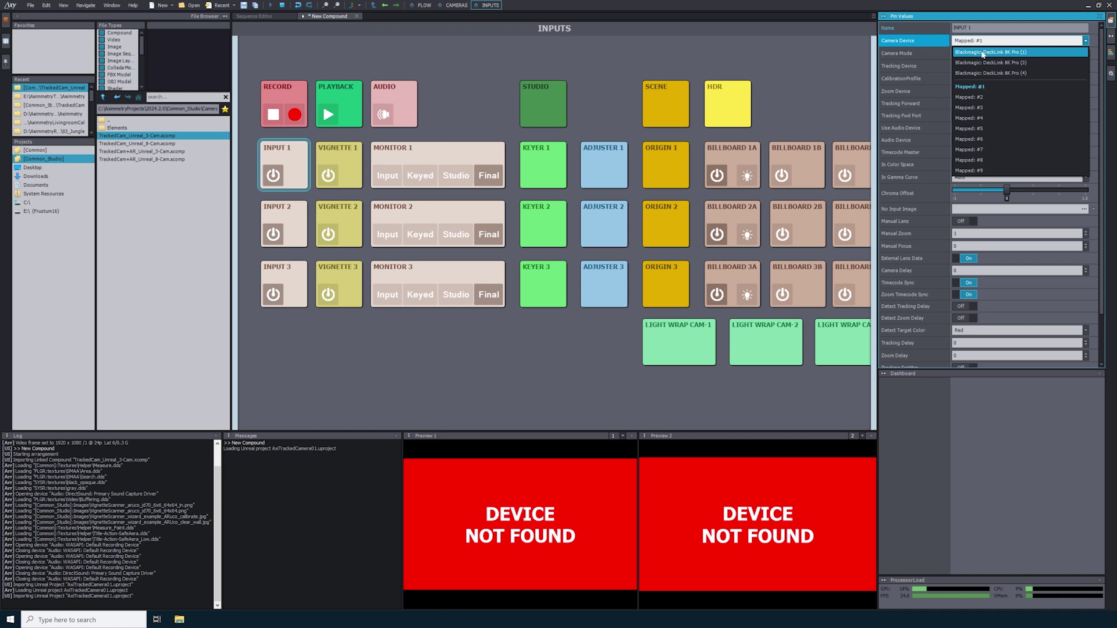
pyautogui.click(982, 52)
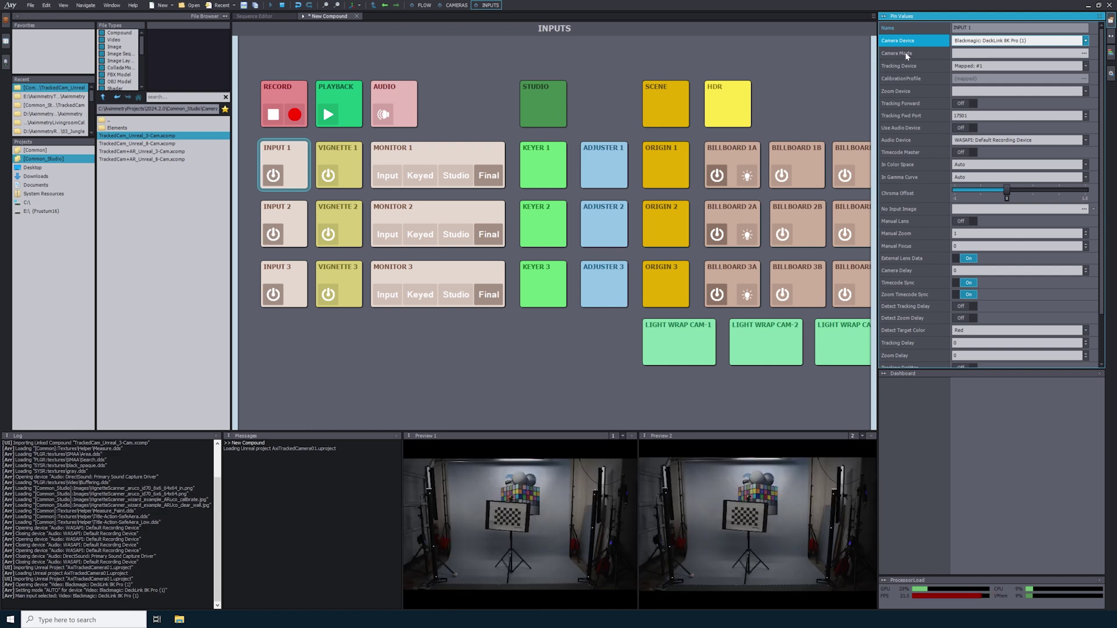
# - Set INPUT 1's camera mode to 1080 resolution at p24 and its tracking device to Game: Antilatency: Camera0
pyautogui.click(1084, 54)
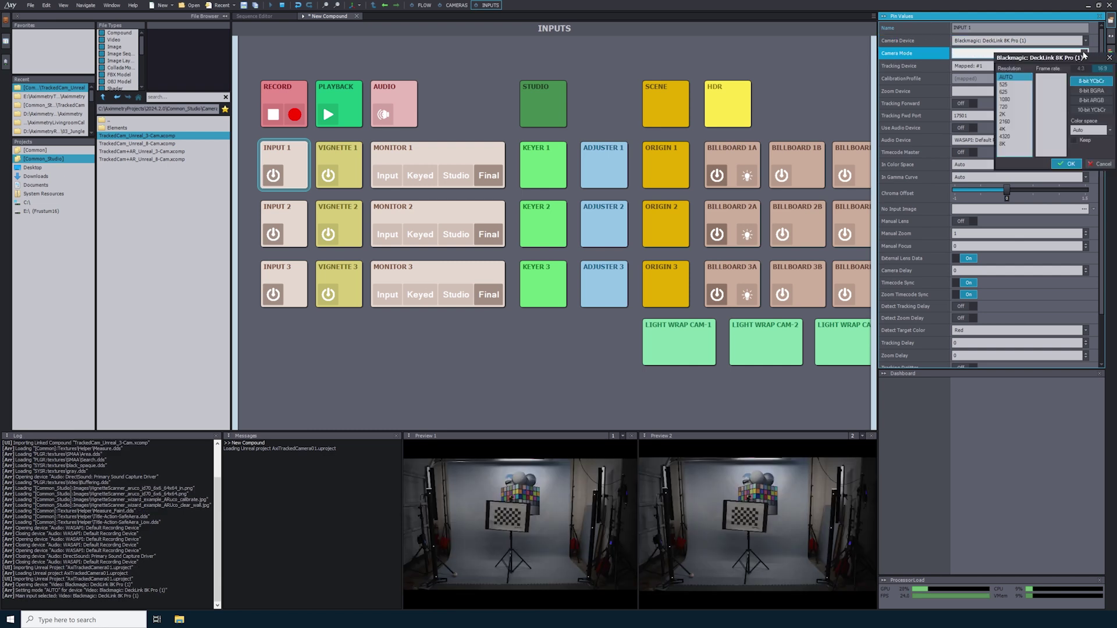
pyautogui.click(1010, 100)
pyautogui.click(1044, 84)
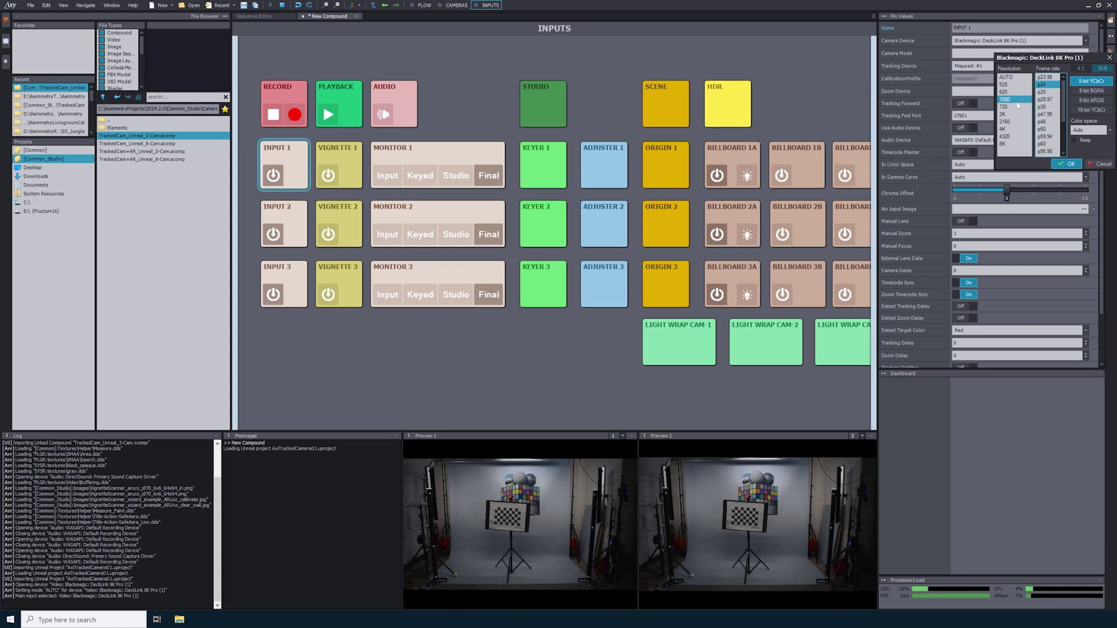
pyautogui.click(1065, 164)
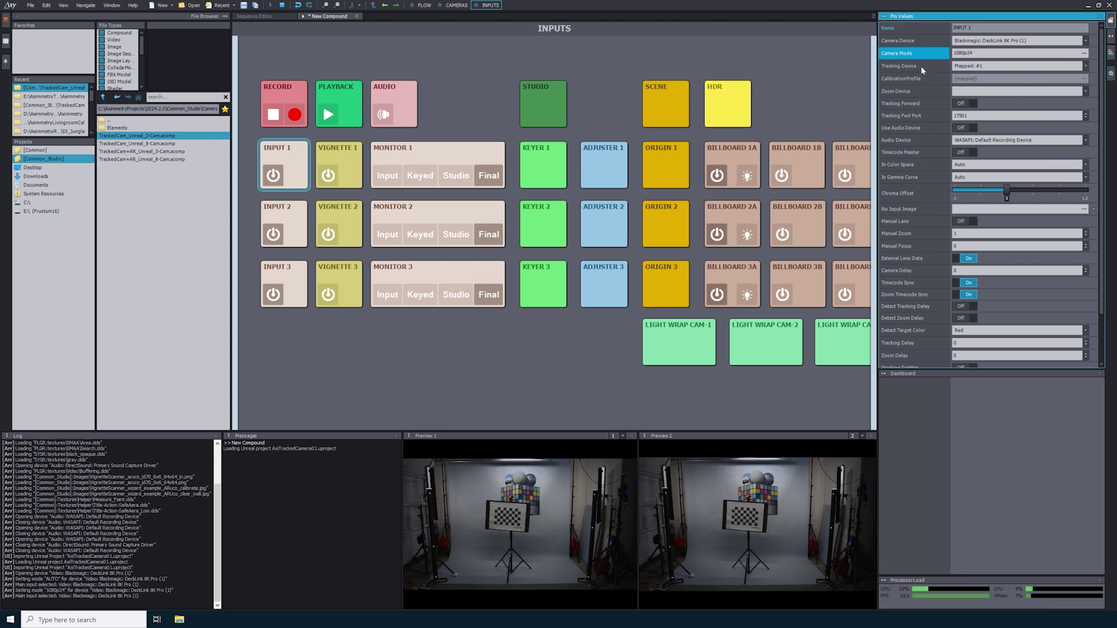
pyautogui.click(1085, 65)
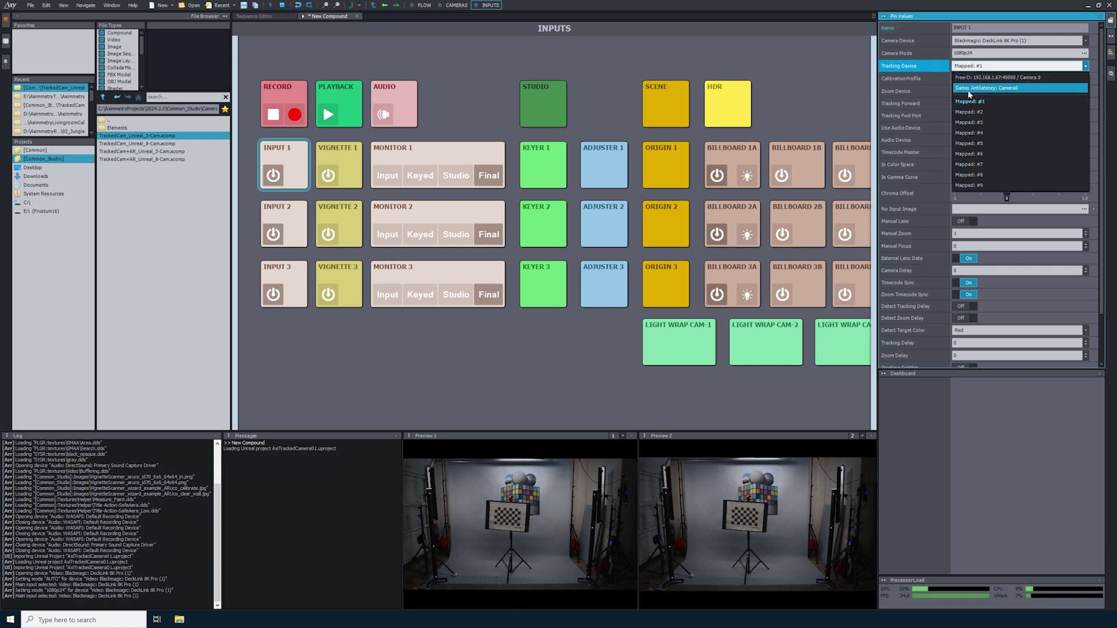
pyautogui.click(1013, 88)
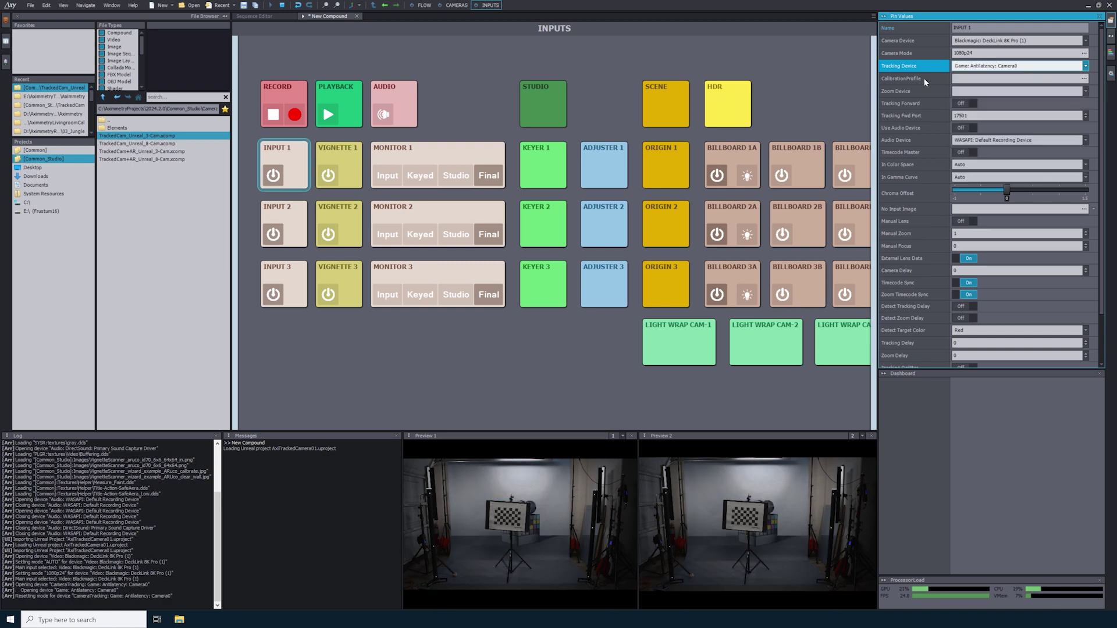
# - Assign INPUT 1 the calibration profile 18mm_RedHelium8kUHD3wFocus and the zoom device Lonet2: 60608+236.12.12.12 / Camera 1
pyautogui.click(1084, 78)
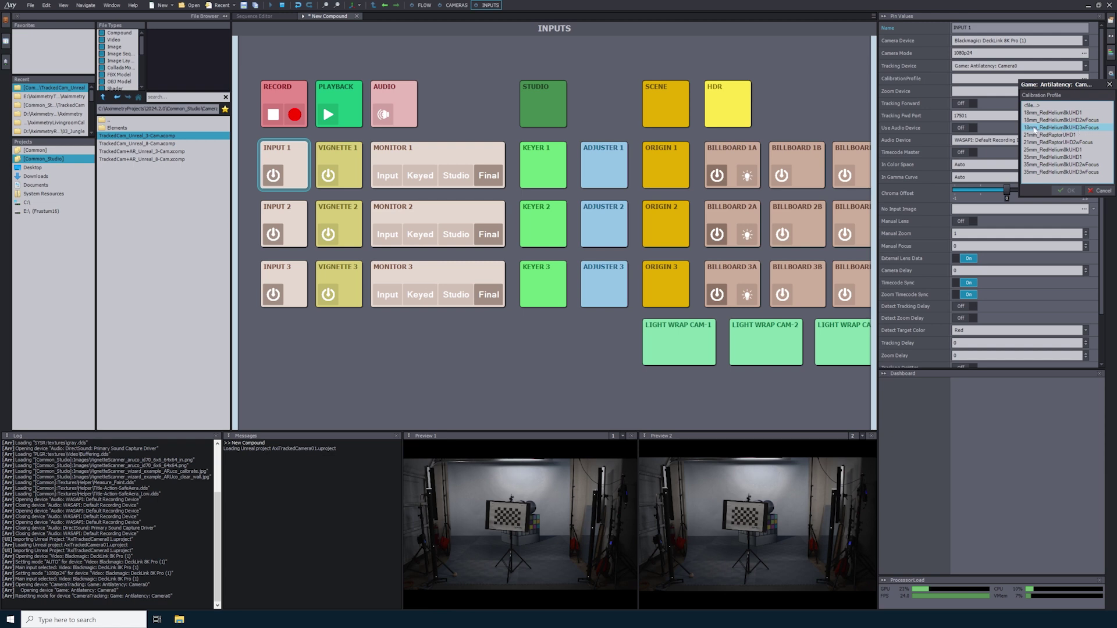
pyautogui.click(1031, 131)
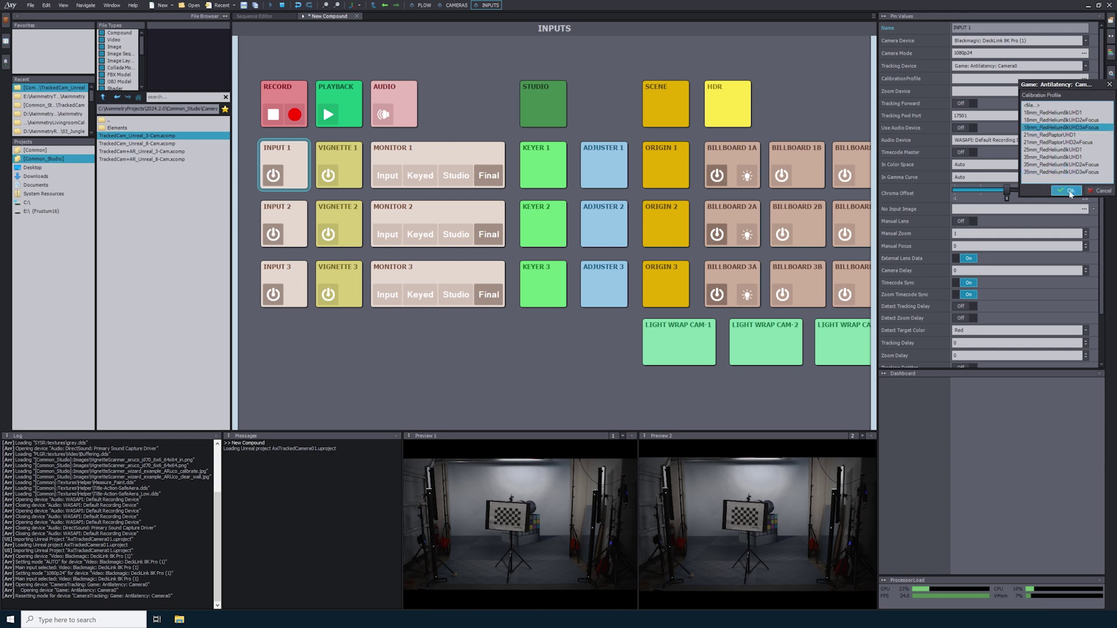
pyautogui.click(1067, 190)
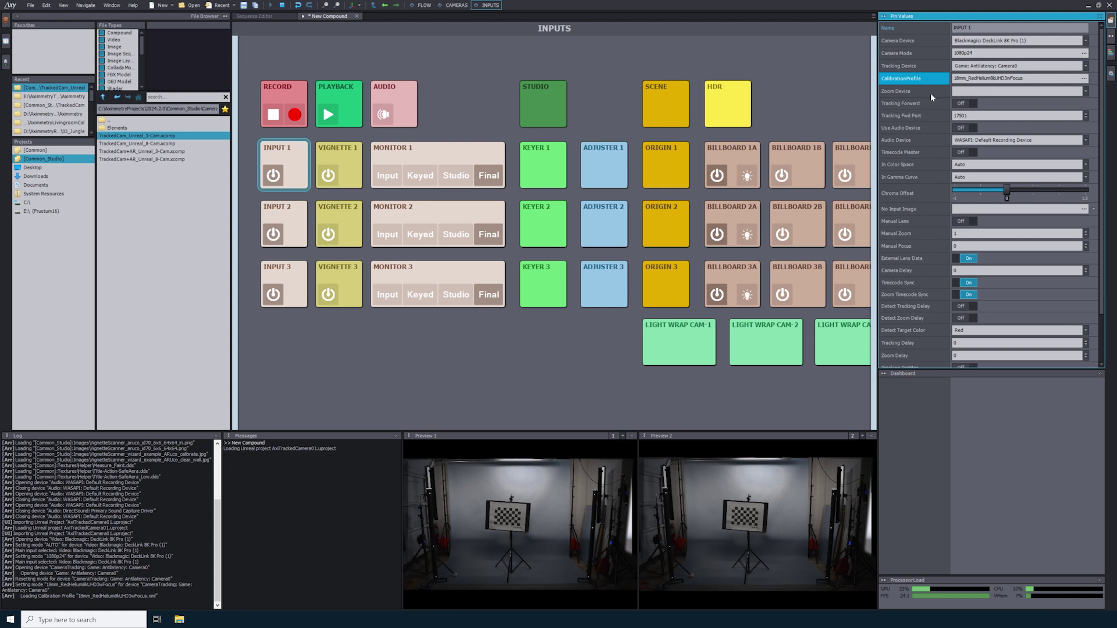
pyautogui.click(1083, 92)
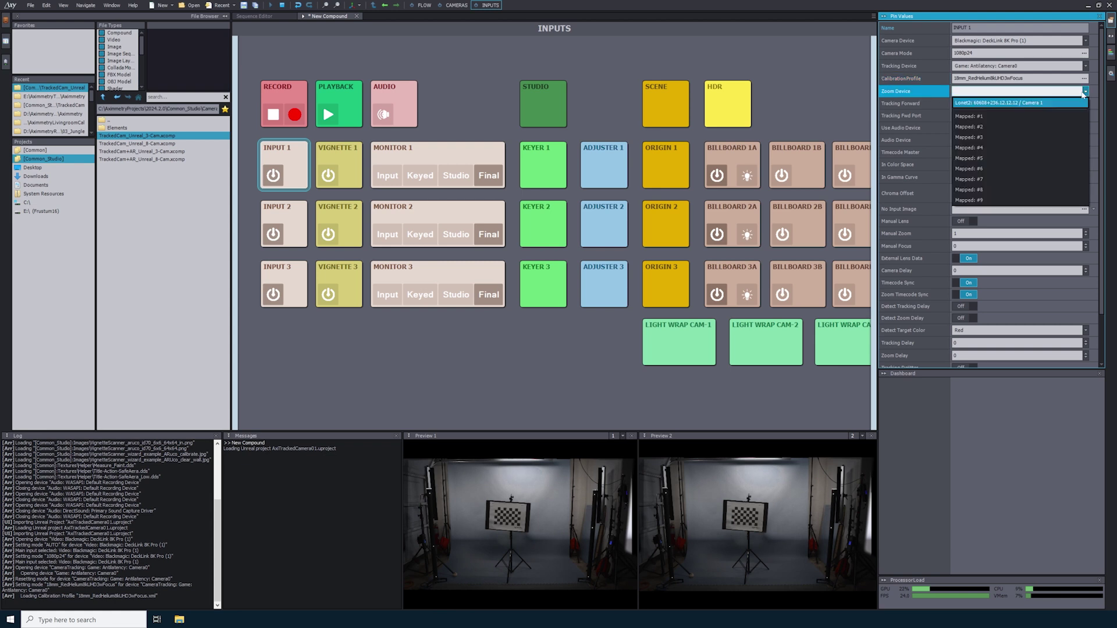
pyautogui.click(970, 103)
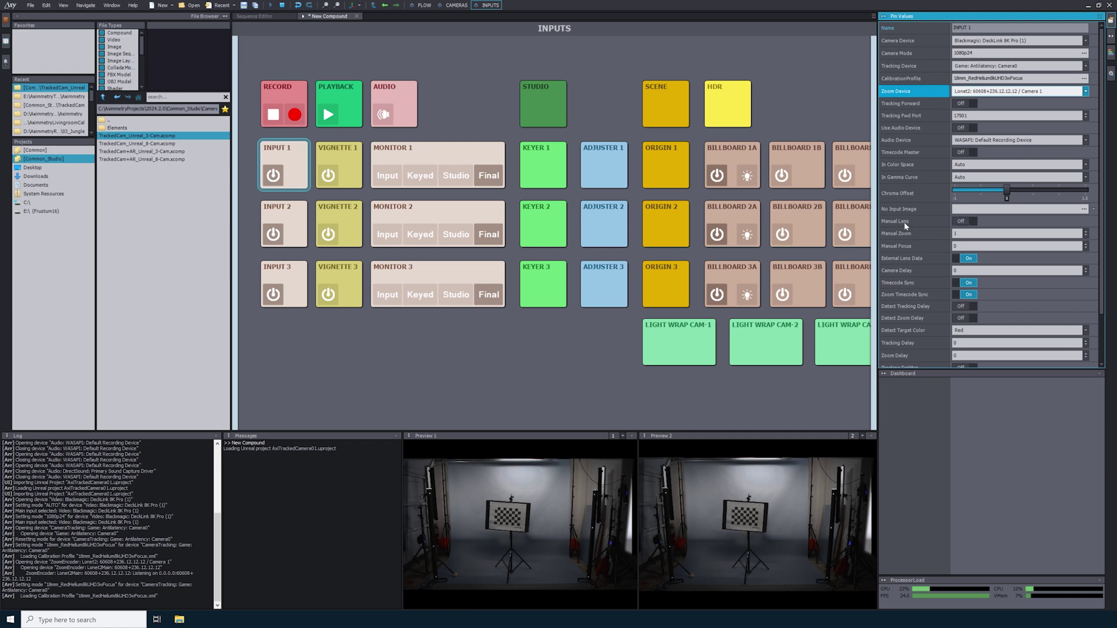
# - Turn on Manual Lens for INPUT 1 and switch MONITOR 1 to the Studio view
pyautogui.click(963, 221)
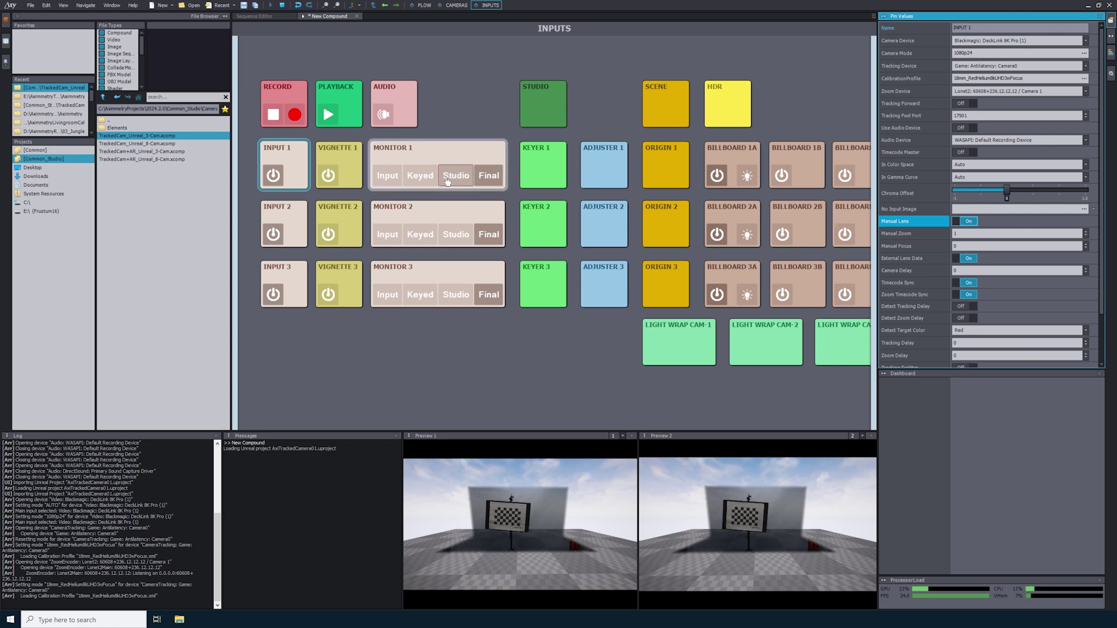
pyautogui.click(455, 176)
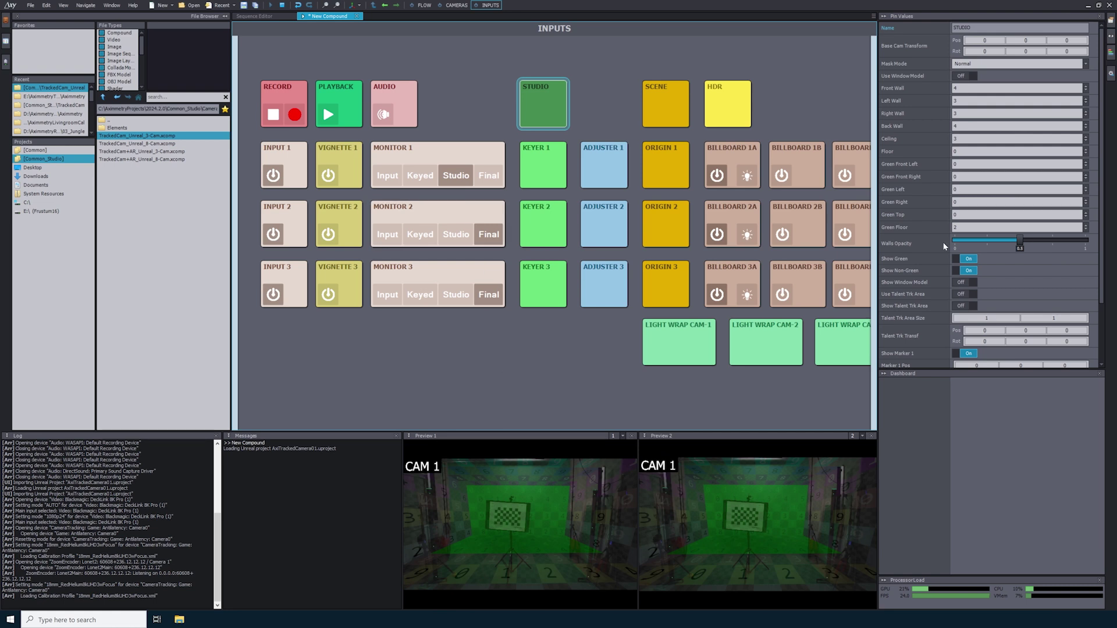
# - Vary INPUT 1's Manual Zoom up and down against the Studio view, ending at 2.43
pyautogui.click(284, 152)
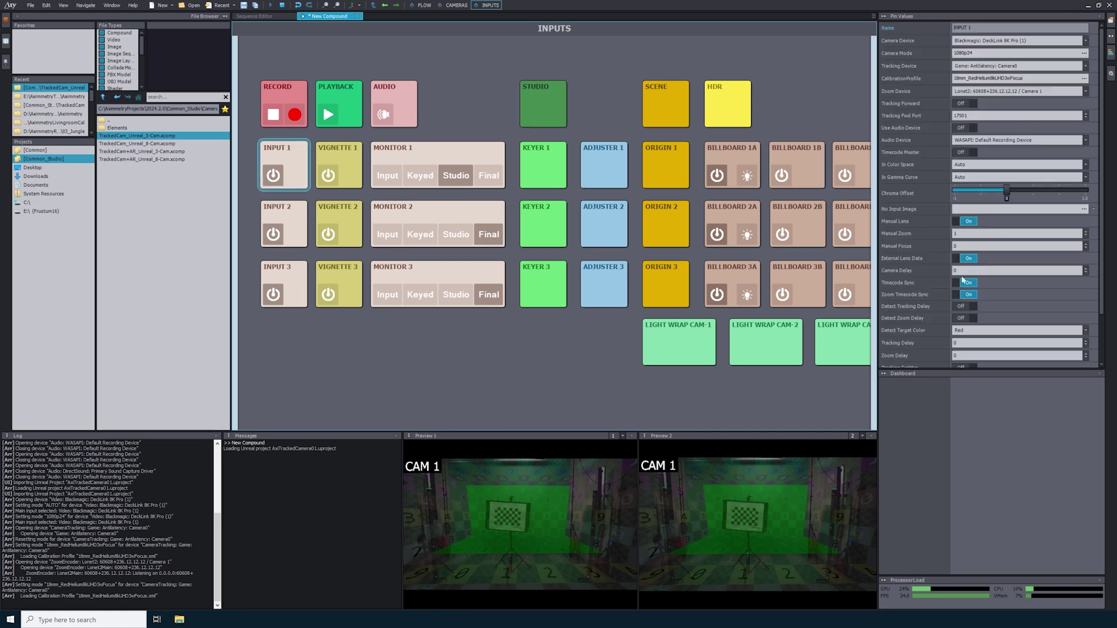
pyautogui.click(925, 222)
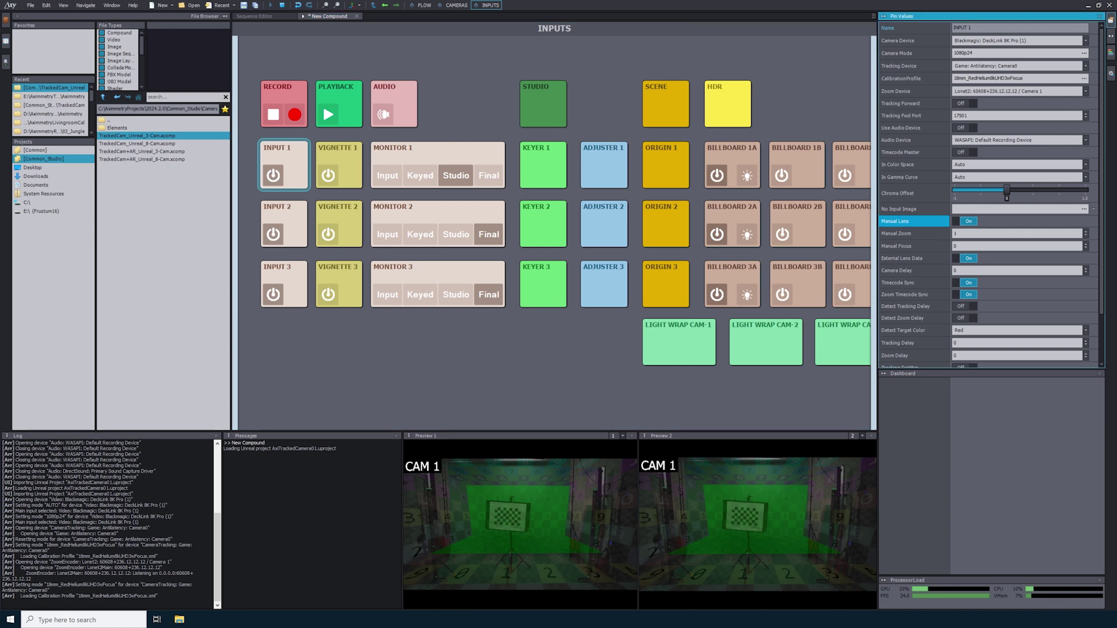
pyautogui.click(956, 233)
pyautogui.write('2.17')
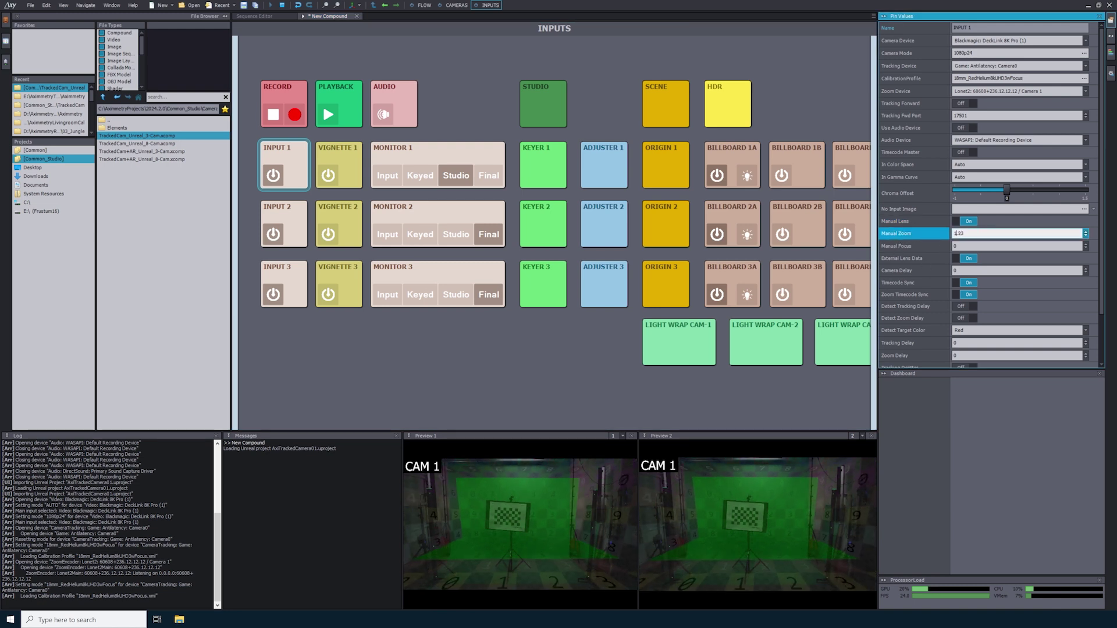
pyautogui.moveTo(1085, 233); pyautogui.dragTo(1085, 205)
pyautogui.scroll(-20, 956, 233)
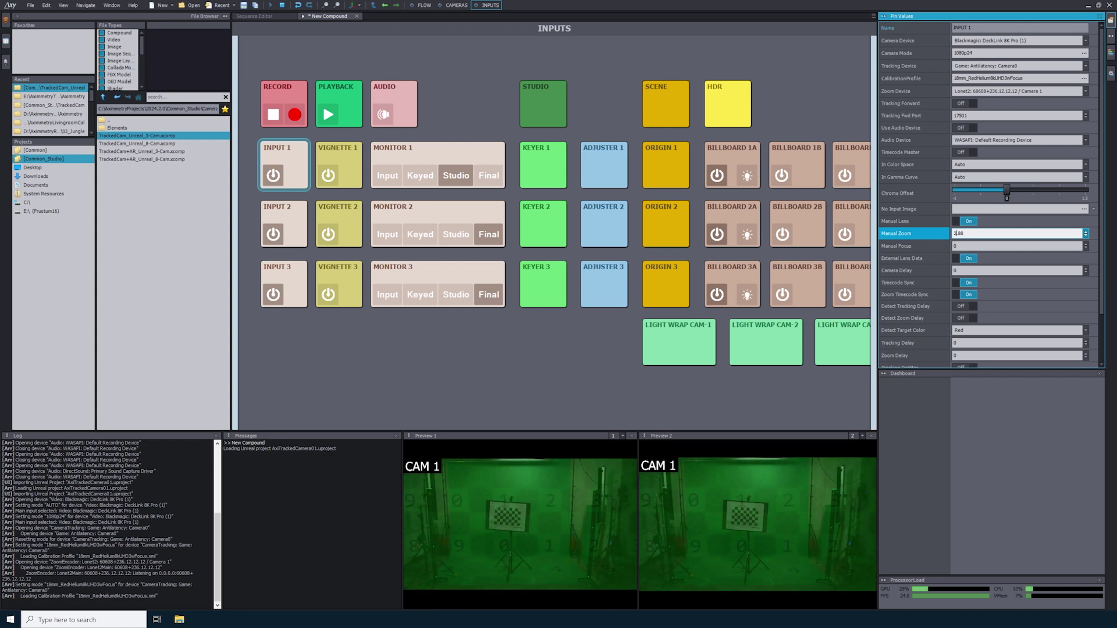
pyautogui.scroll(20, 954, 233)
pyautogui.scroll(-20, 955, 234)
# - Reset INPUT 1's Manual Zoom to its default of 1 and turn off Manual Lens
pyautogui.click(920, 235)
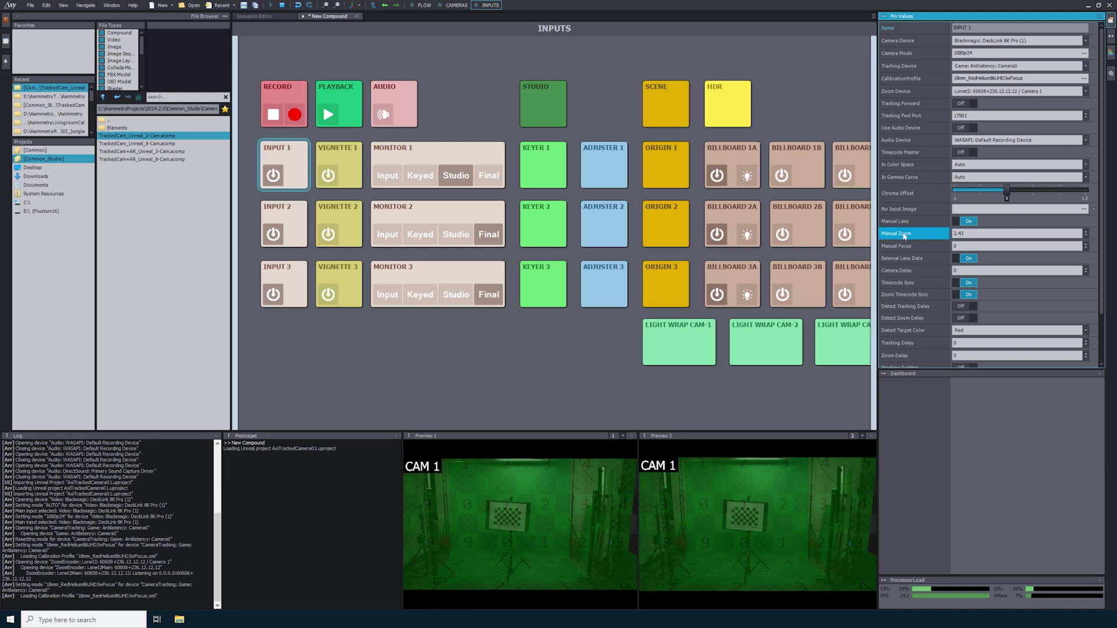
pyautogui.doubleClick(904, 236)
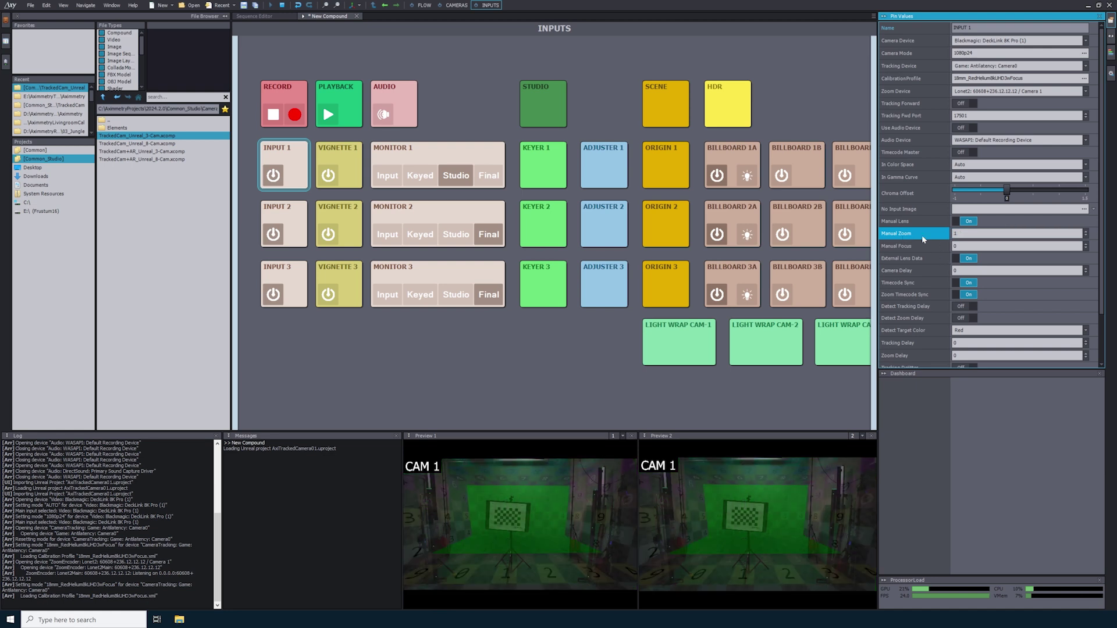
pyautogui.click(968, 221)
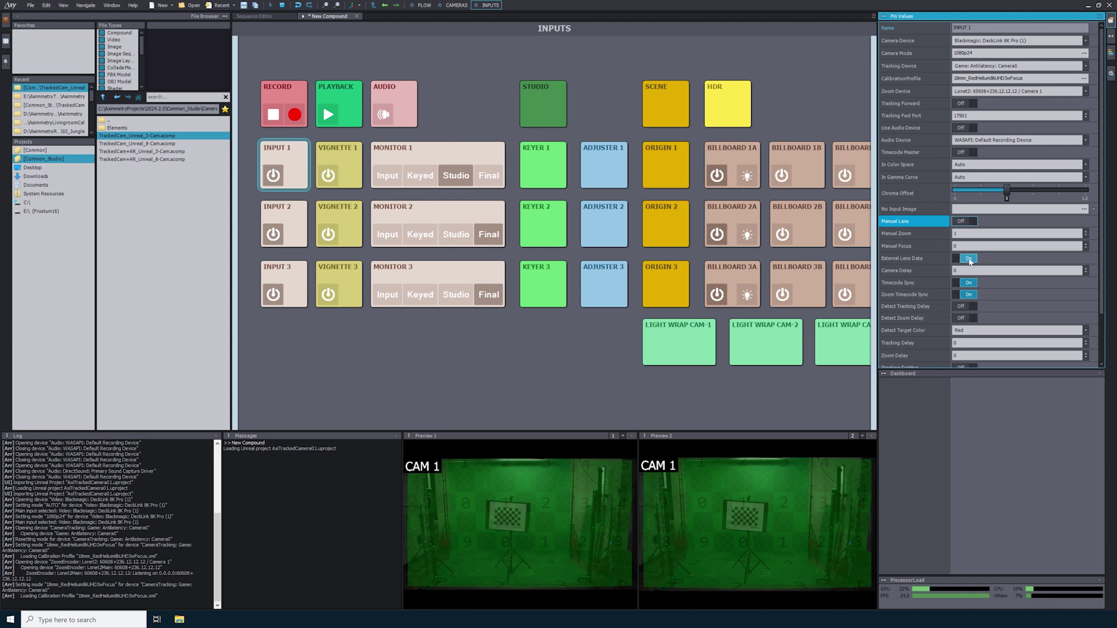
# - Run Detect Tracking Delay for INPUT 1 with the red target color, and check the Tracking Delay and Tracking Dejitter settings
pyautogui.click(893, 271)
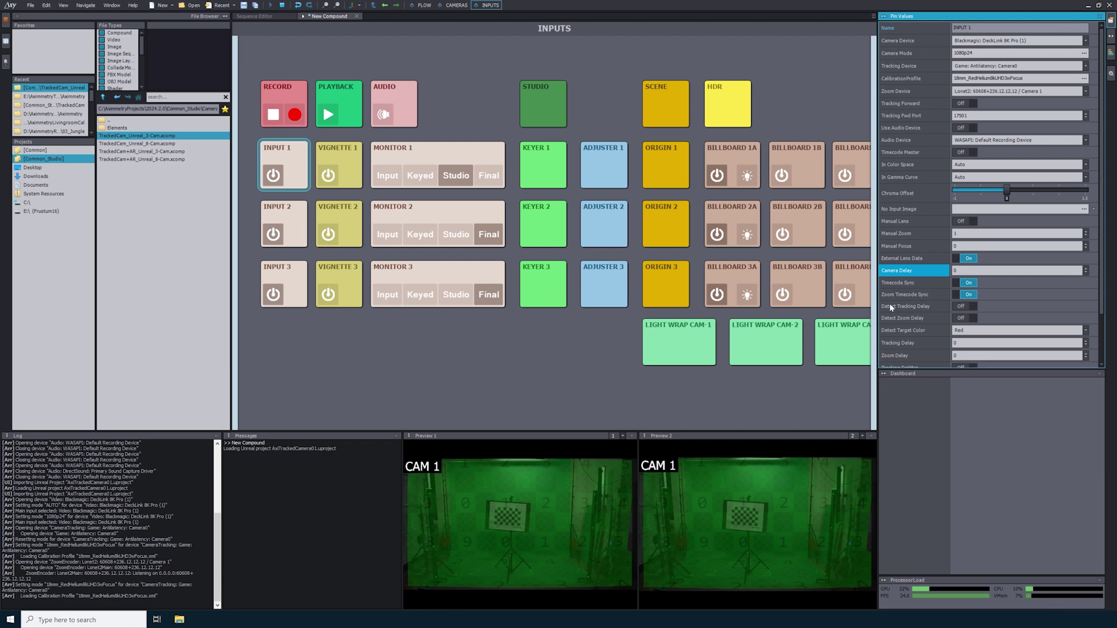
pyautogui.scroll(-2, 913, 307)
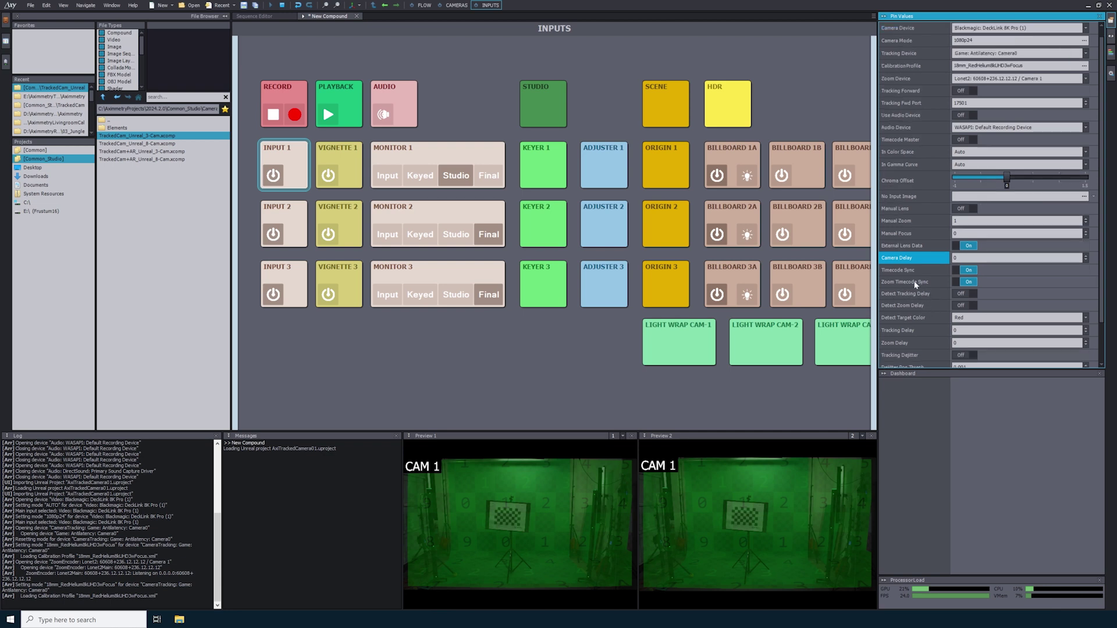
pyautogui.scroll(-3, 916, 281)
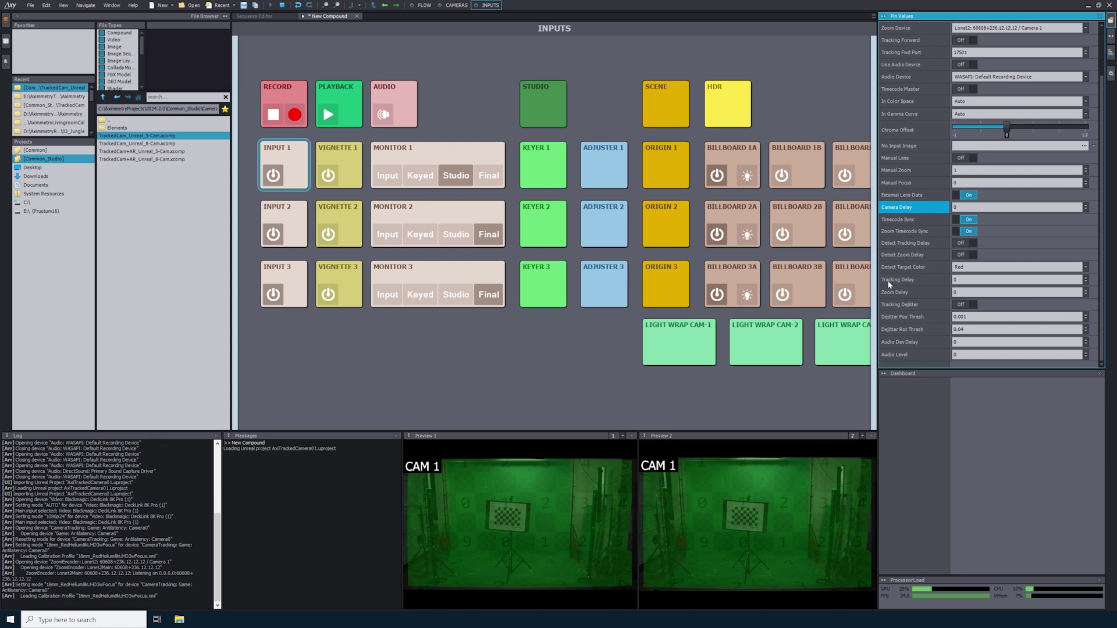
pyautogui.click(912, 243)
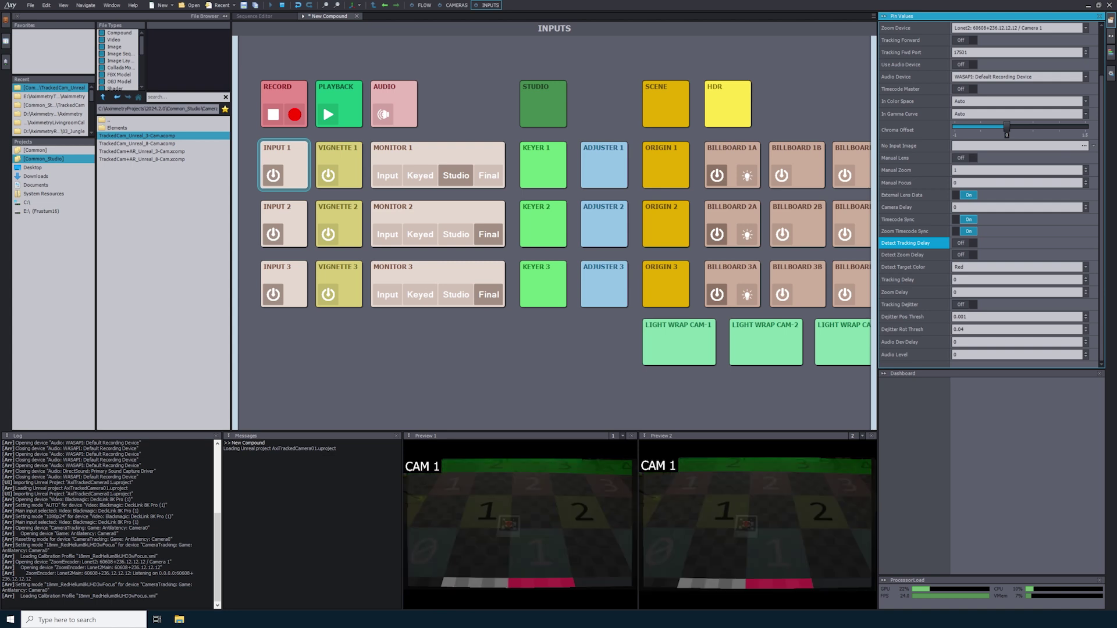
pyautogui.click(959, 246)
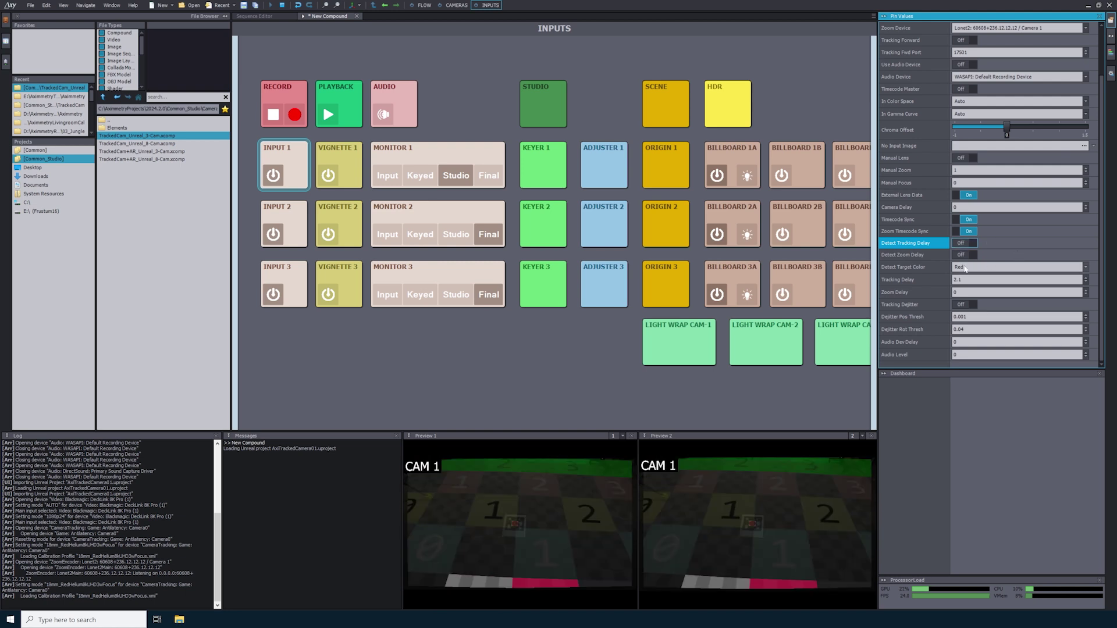
pyautogui.click(900, 282)
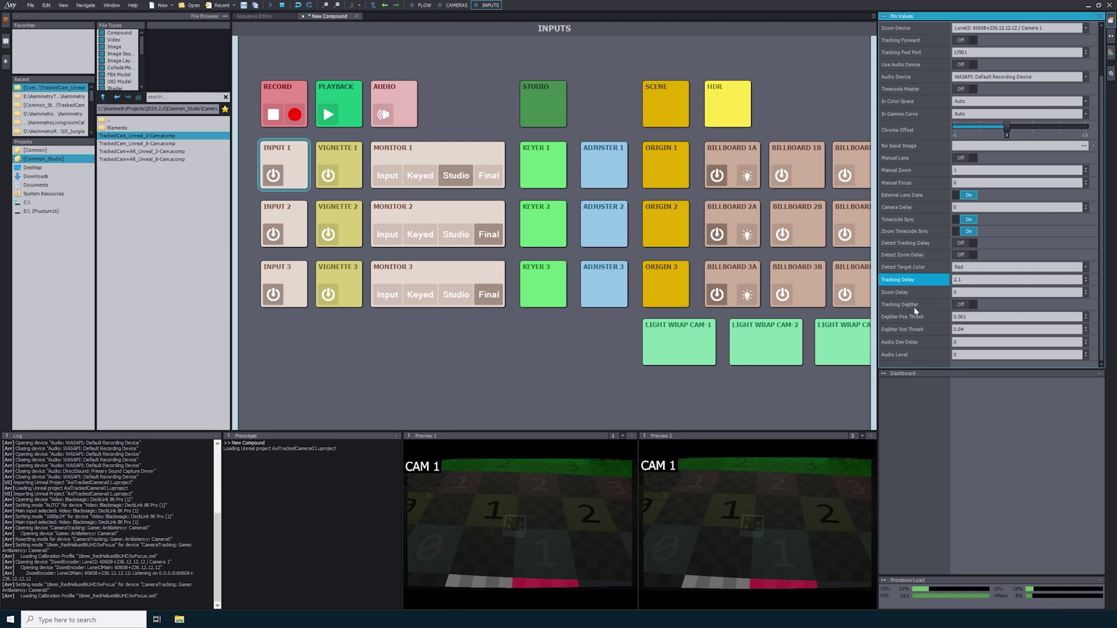
pyautogui.click(889, 305)
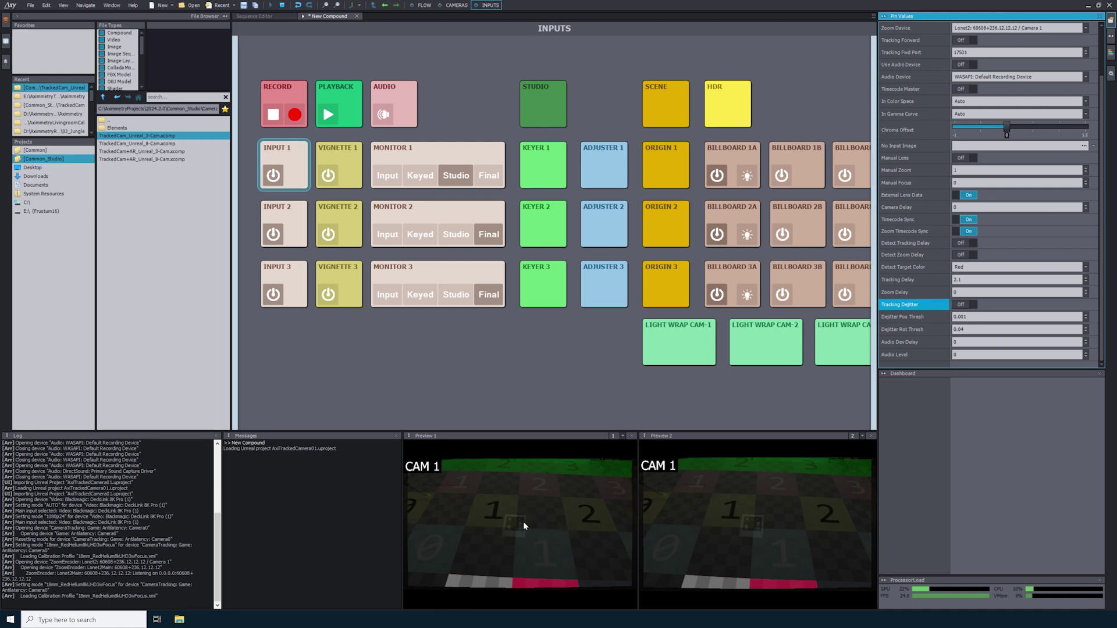
pyautogui.click(921, 304)
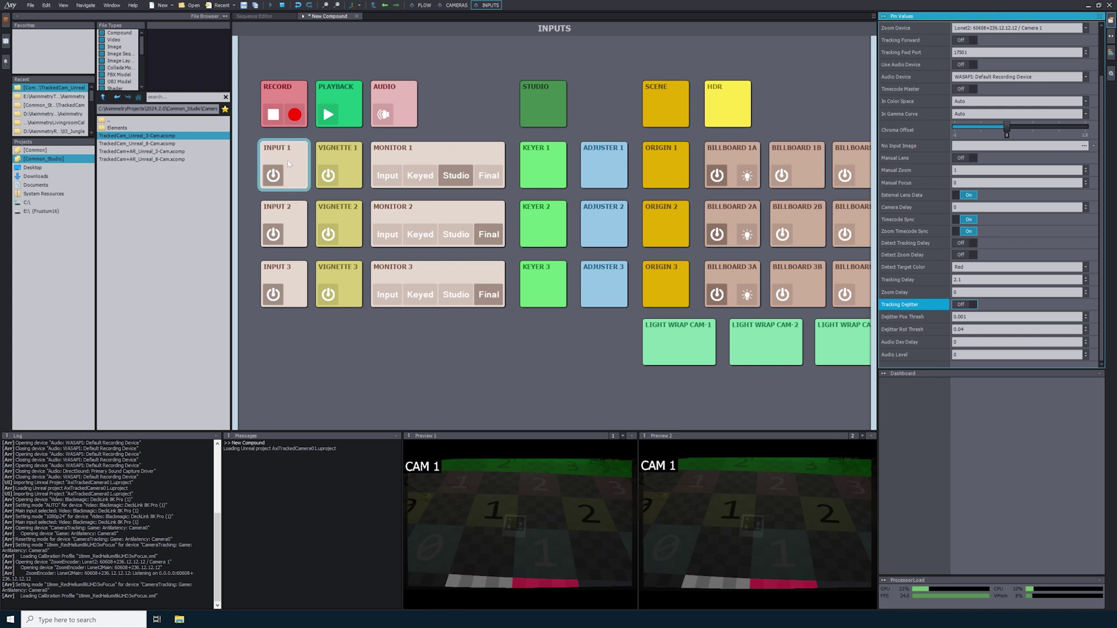
# - Check the STUDIO wall settings in the Studio monitor view and trigger Detect Origin for ORIGIN 1
pyautogui.click(544, 106)
pyautogui.click(456, 176)
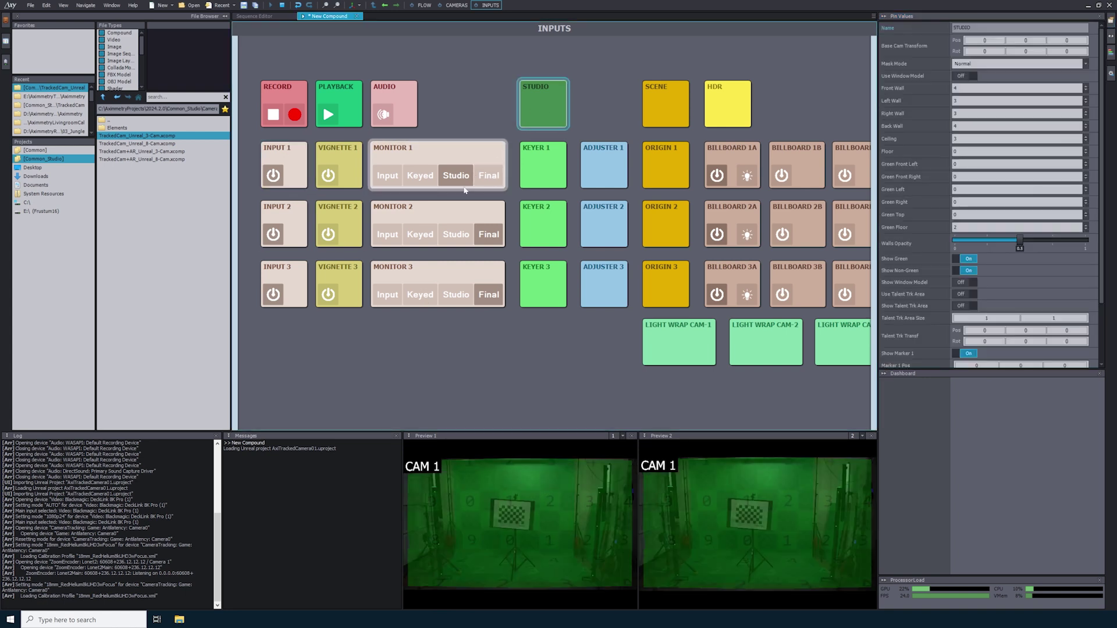
pyautogui.click(548, 104)
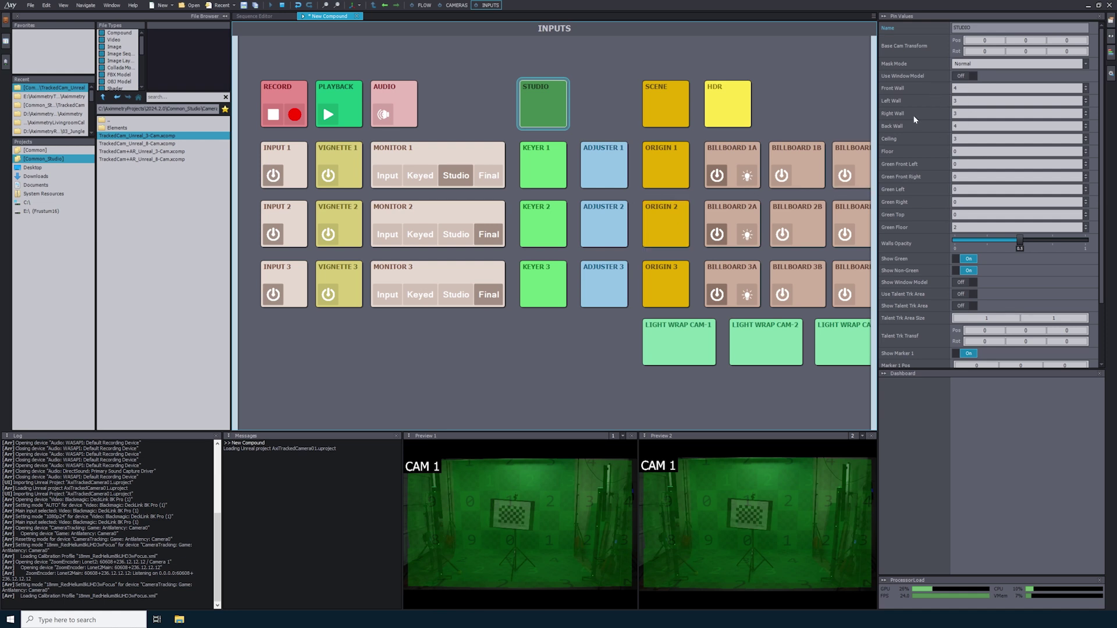
pyautogui.click(661, 162)
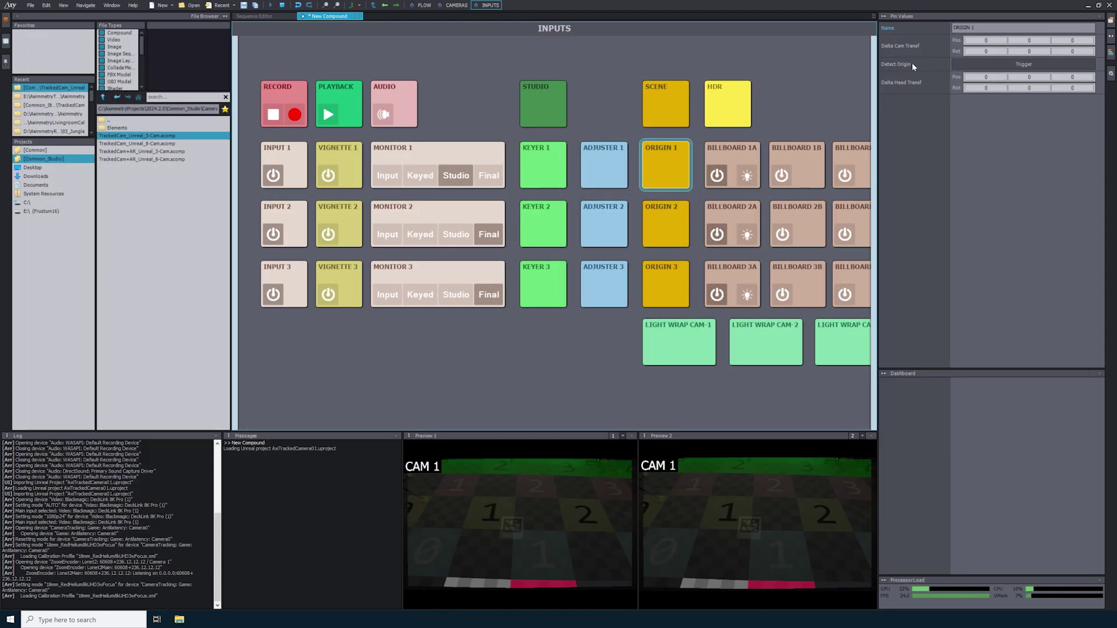
pyautogui.click(974, 61)
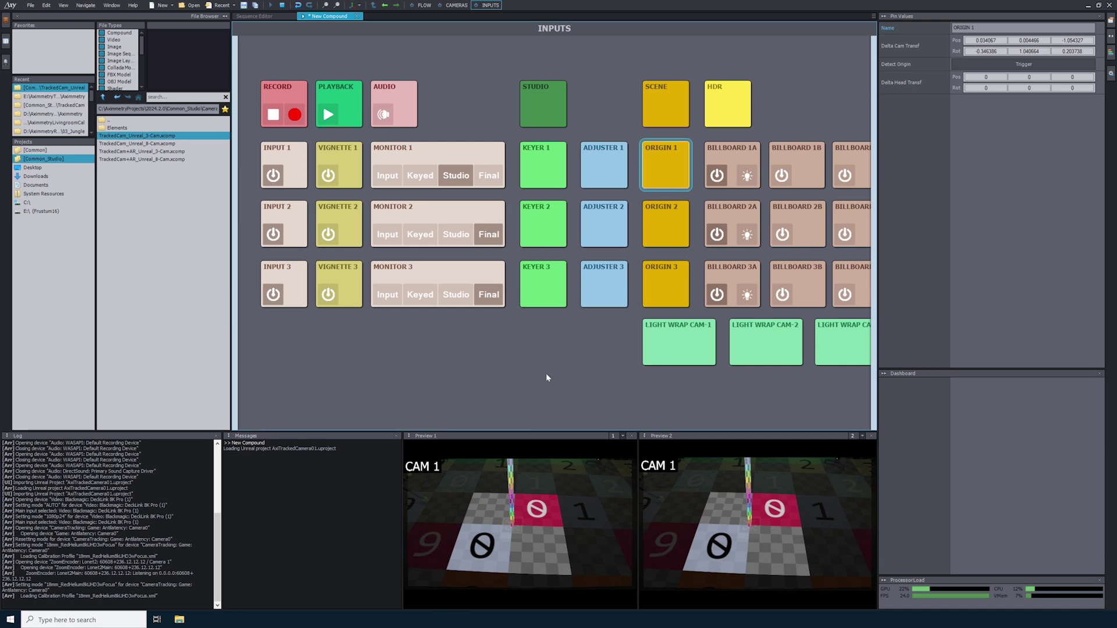
# - Set the STUDIO's Front Wall distance to 2.444 and its Left Wall distance to 1.96
pyautogui.click(543, 105)
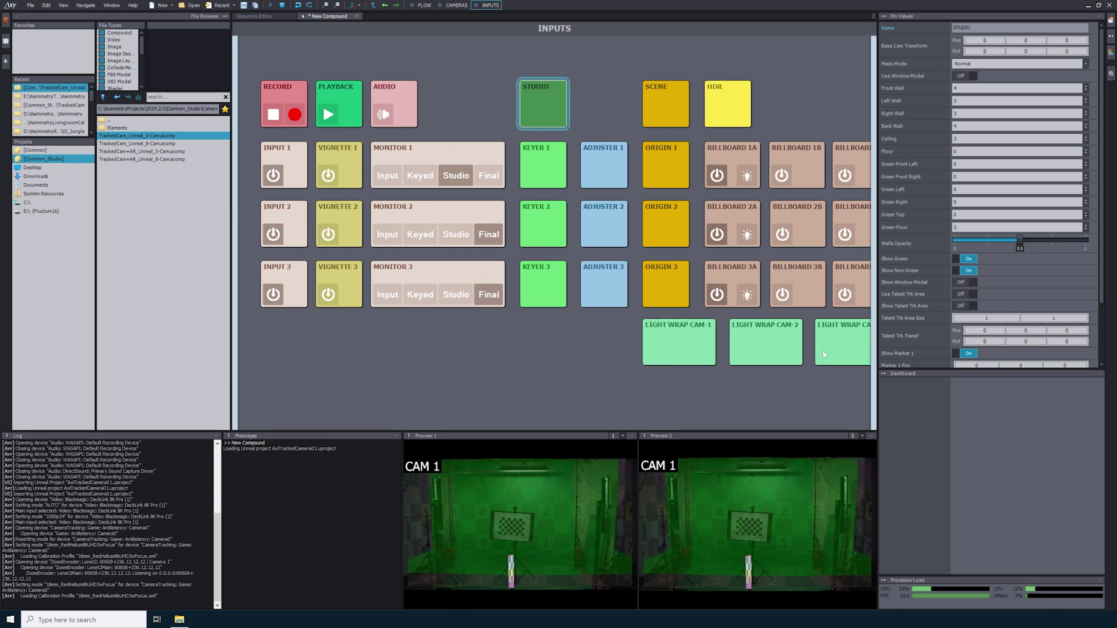
pyautogui.click(943, 90)
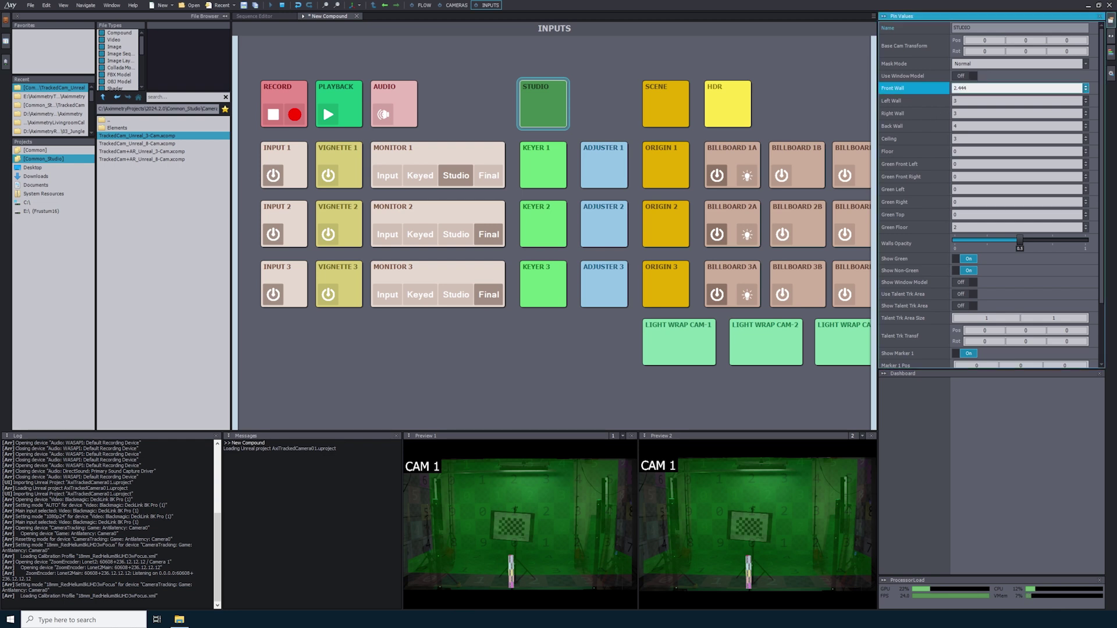
pyautogui.press('Return')
pyautogui.click(943, 100)
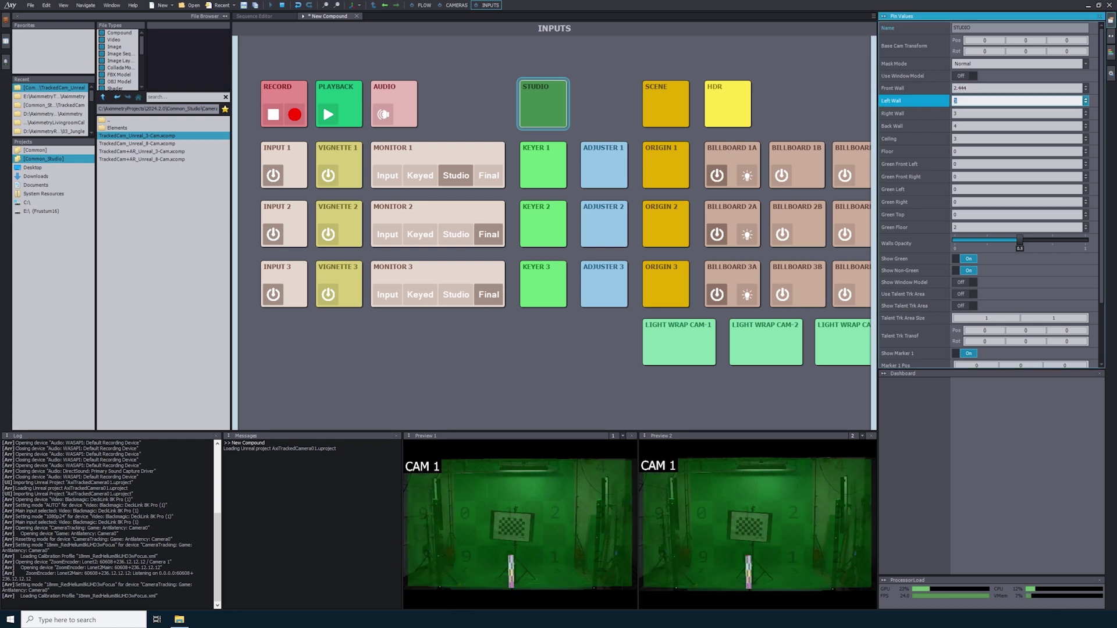
pyautogui.write('1.9')
pyautogui.press('Tab')
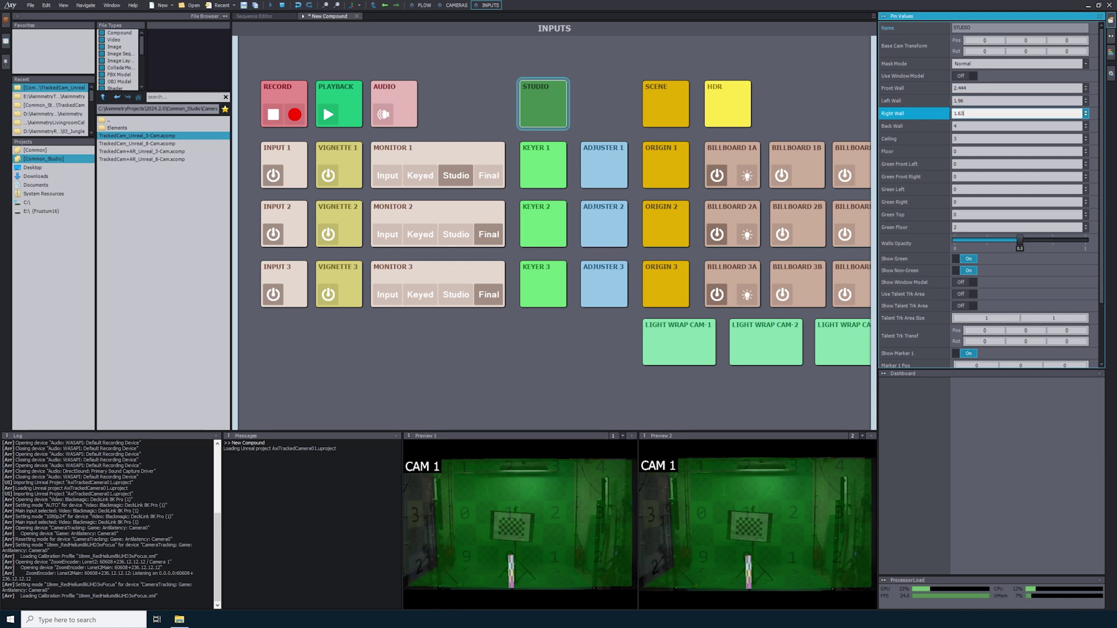
# - Set the STUDIO's Right Wall to 1.63 and its Ceiling height to 2.32
pyautogui.press('Tab')
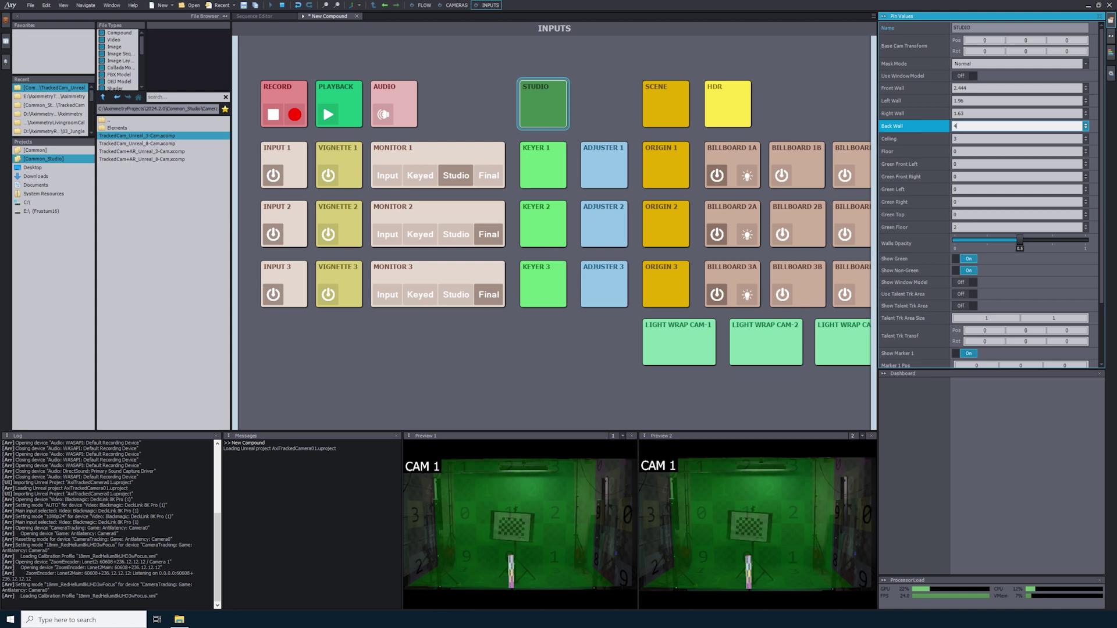
pyautogui.click(945, 141)
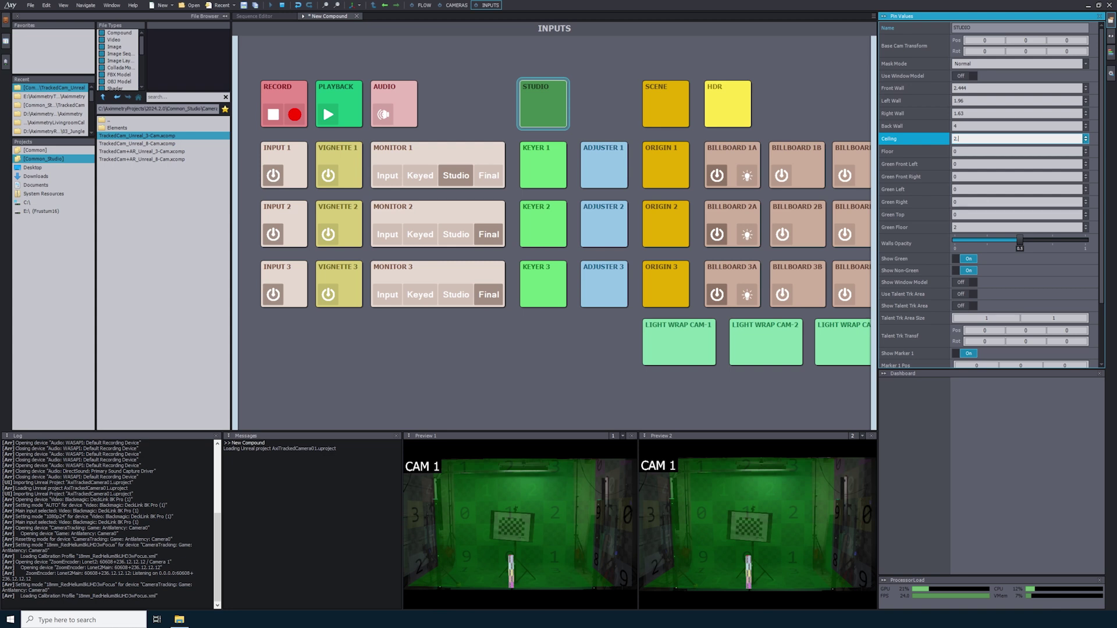
pyautogui.click(929, 151)
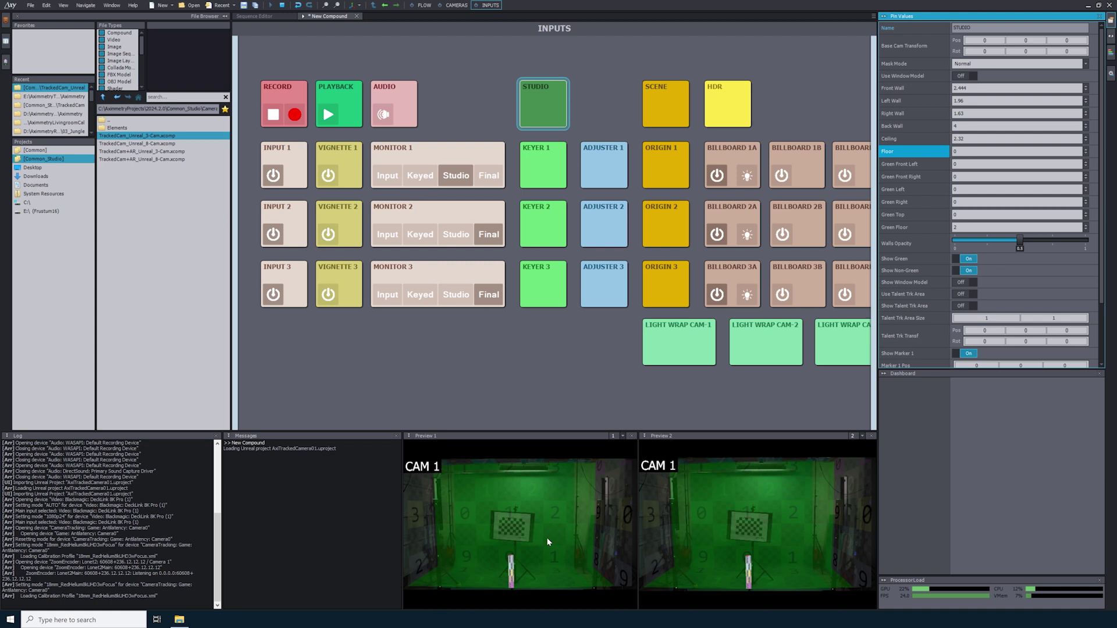
# - Set the STUDIO's Green Front Left value to 0.61 so the green area matches the real screen's edge
pyautogui.click(916, 164)
pyautogui.click(914, 178)
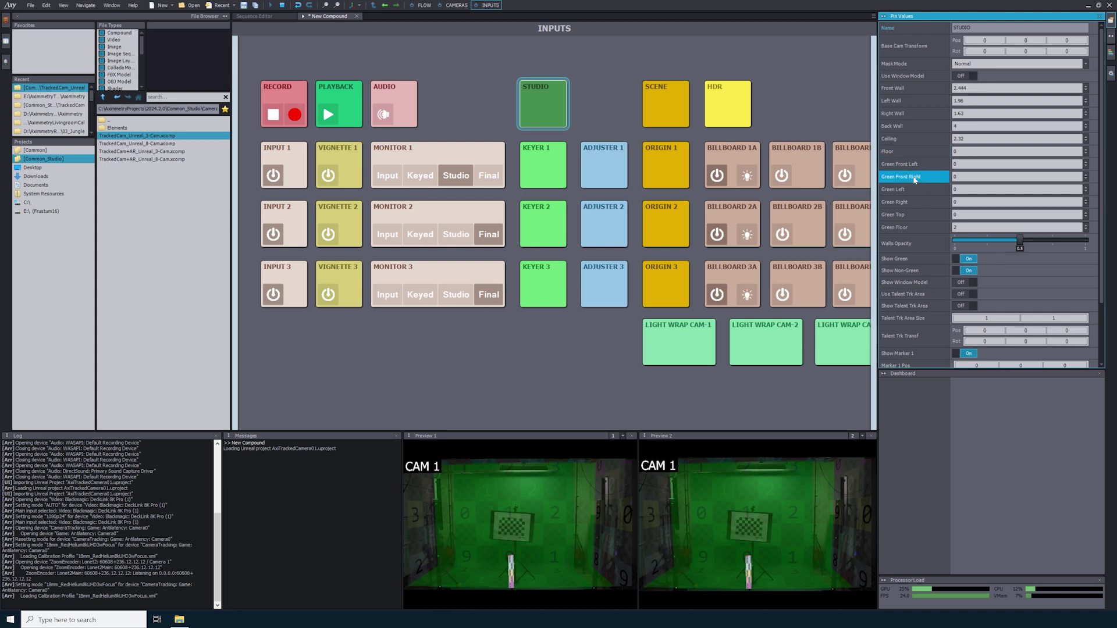
pyautogui.click(919, 165)
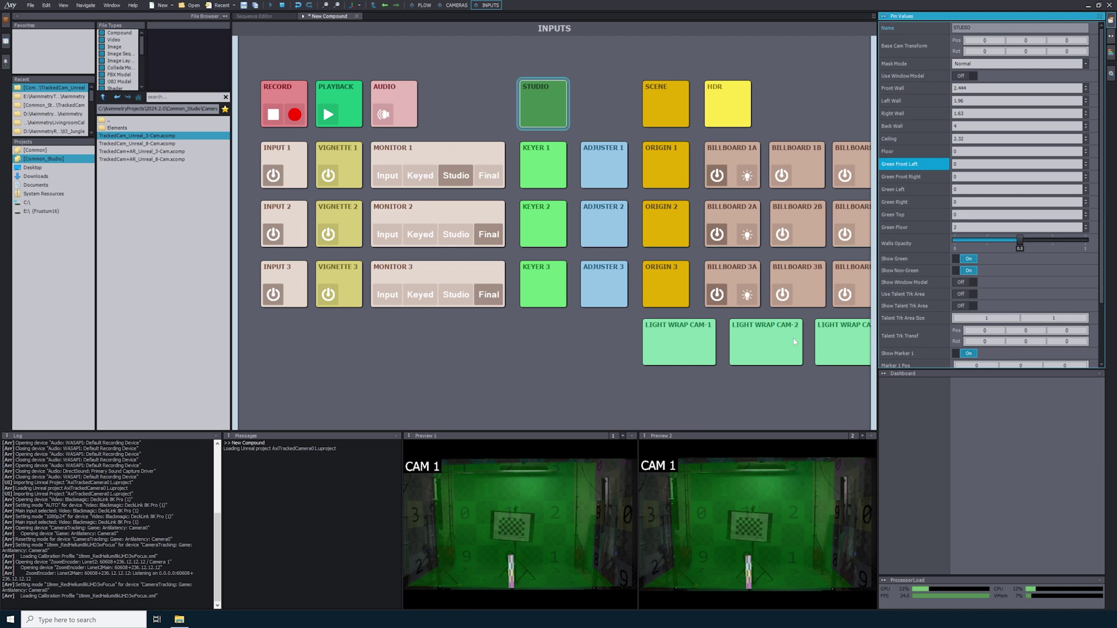
pyautogui.press('Down')
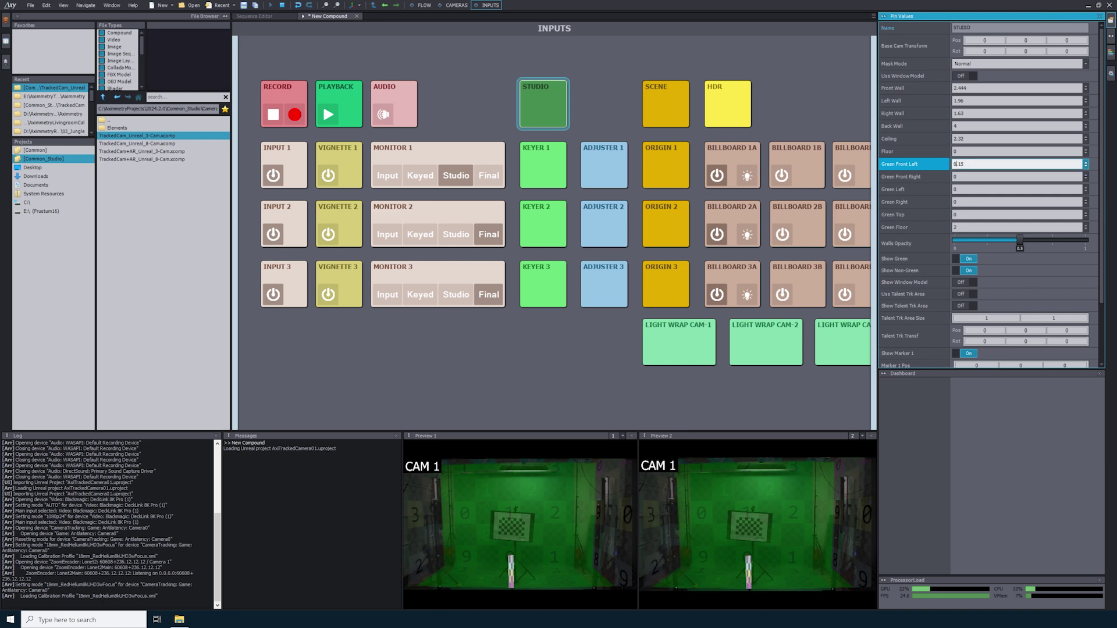
pyautogui.press('BackSpace')
pyautogui.press('BackSpace')
pyautogui.press('BackSpace')
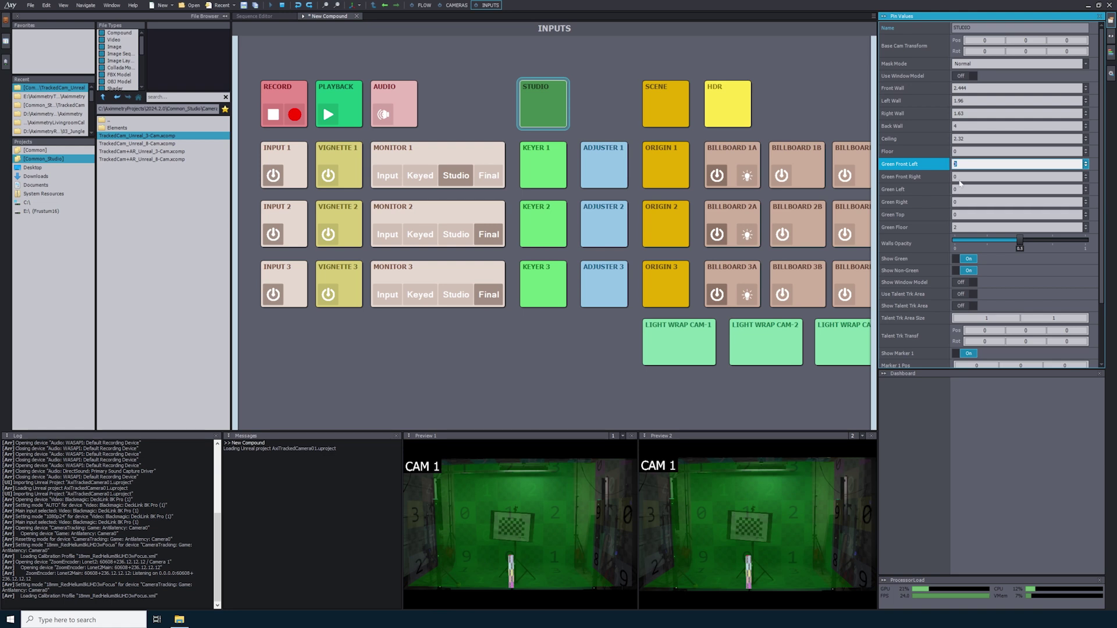
pyautogui.press('Return')
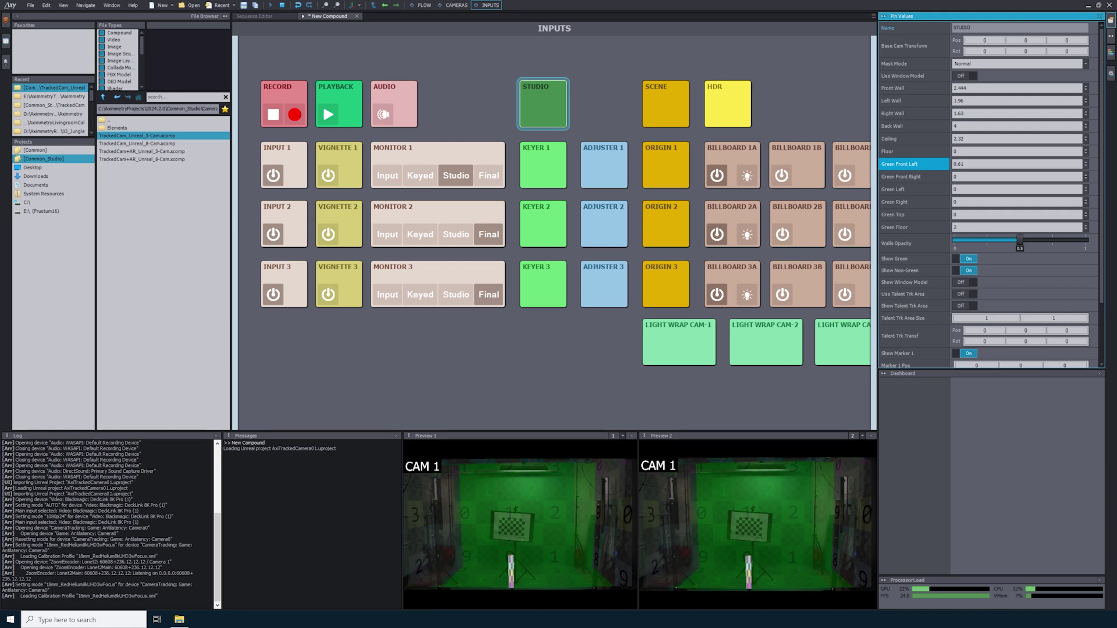
# - Set the STUDIO's Green Front Right value to 0.53
pyautogui.click(1017, 177)
pyautogui.write('.5')
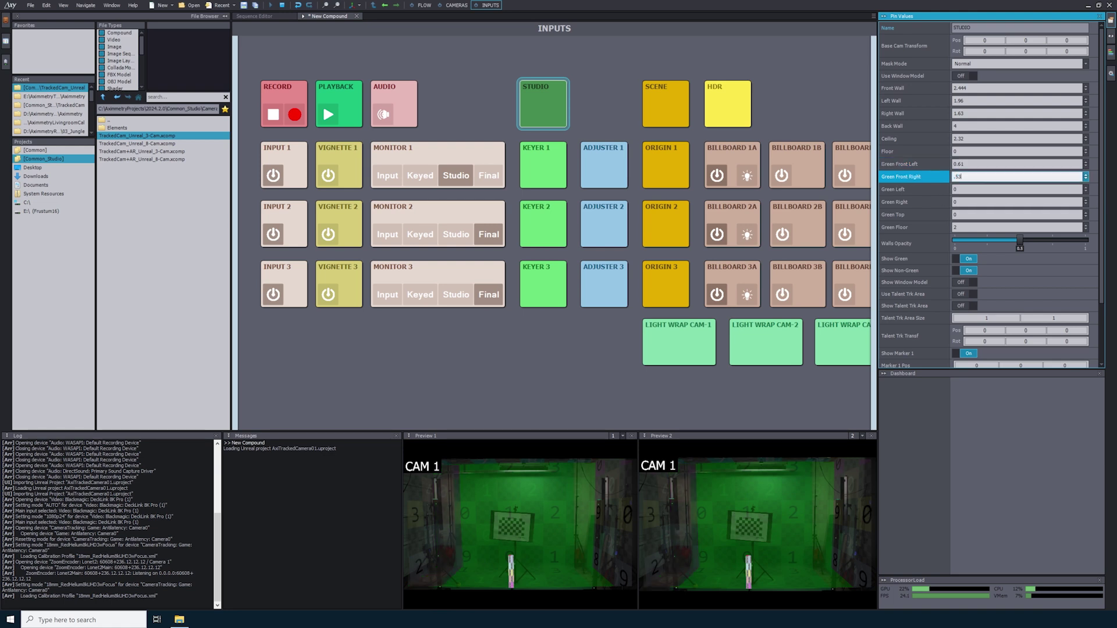
pyautogui.write('3')
pyautogui.press('Return')
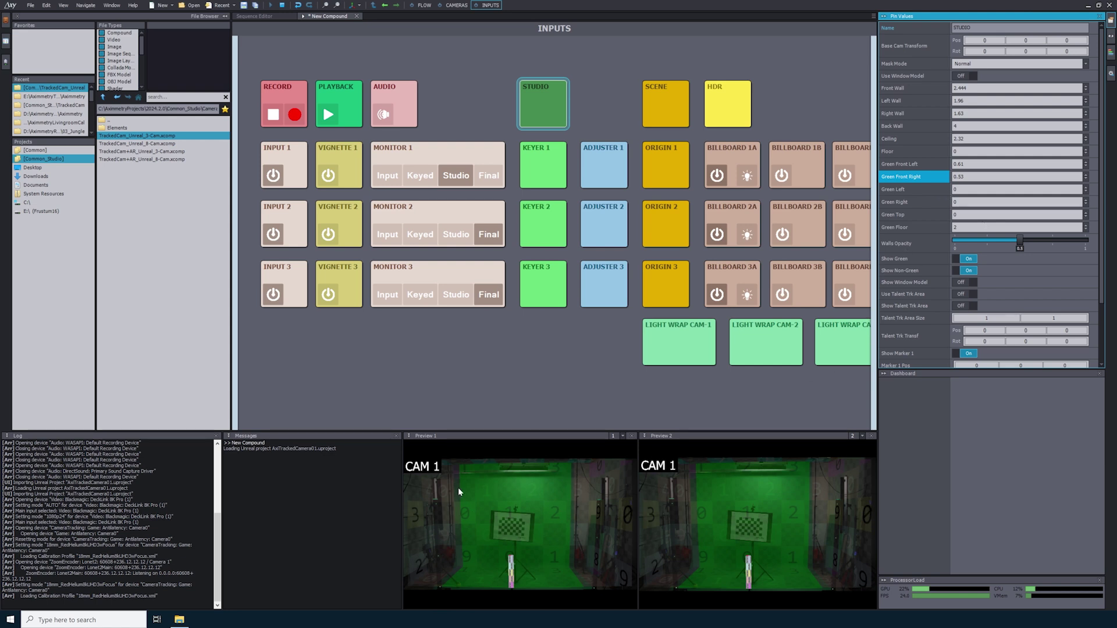
# - Try raising the STUDIO's Green Left value to about 0.77 and return it to 0
pyautogui.click(887, 191)
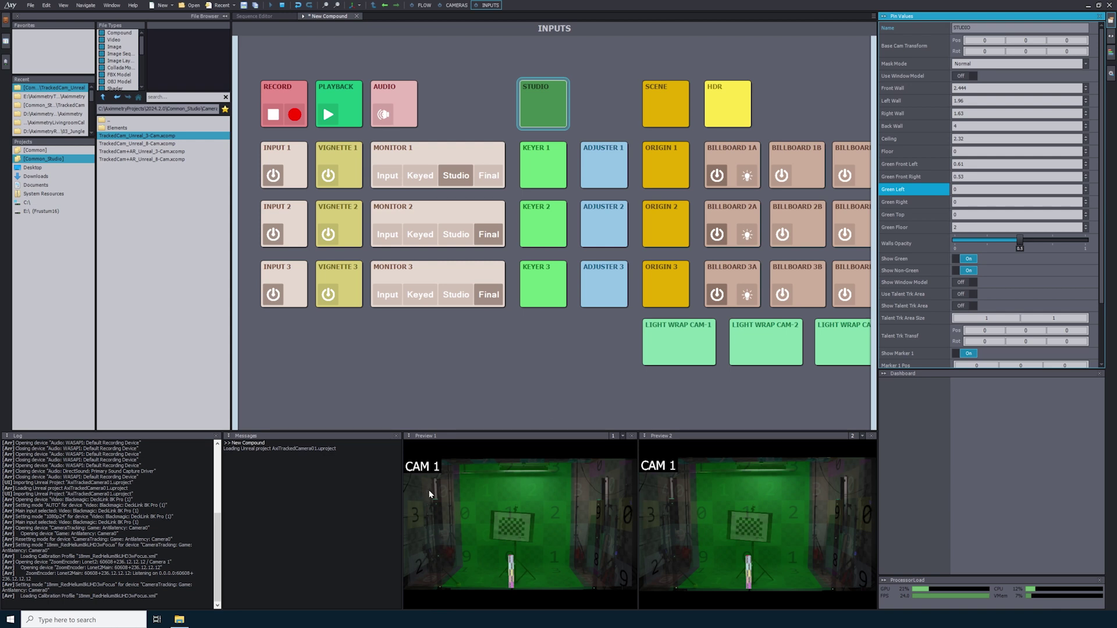
pyautogui.click(1085, 187)
pyautogui.moveTo(1085, 187); pyautogui.dragTo(1085, 149)
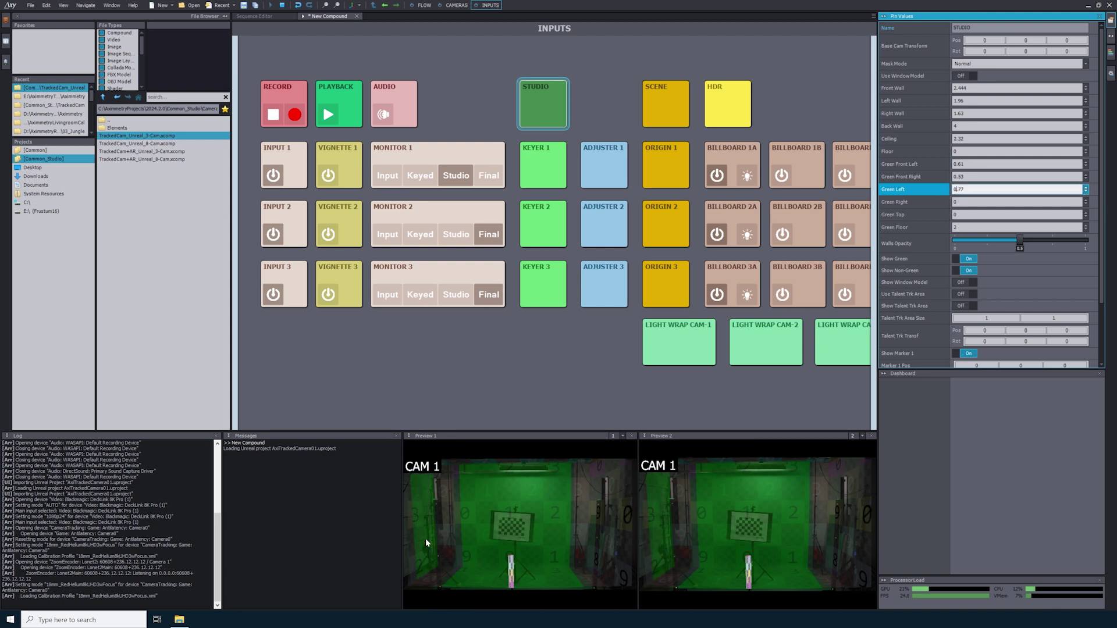
pyautogui.hotkey('ctrl', 'a')
pyautogui.write('0')
pyautogui.press('Return')
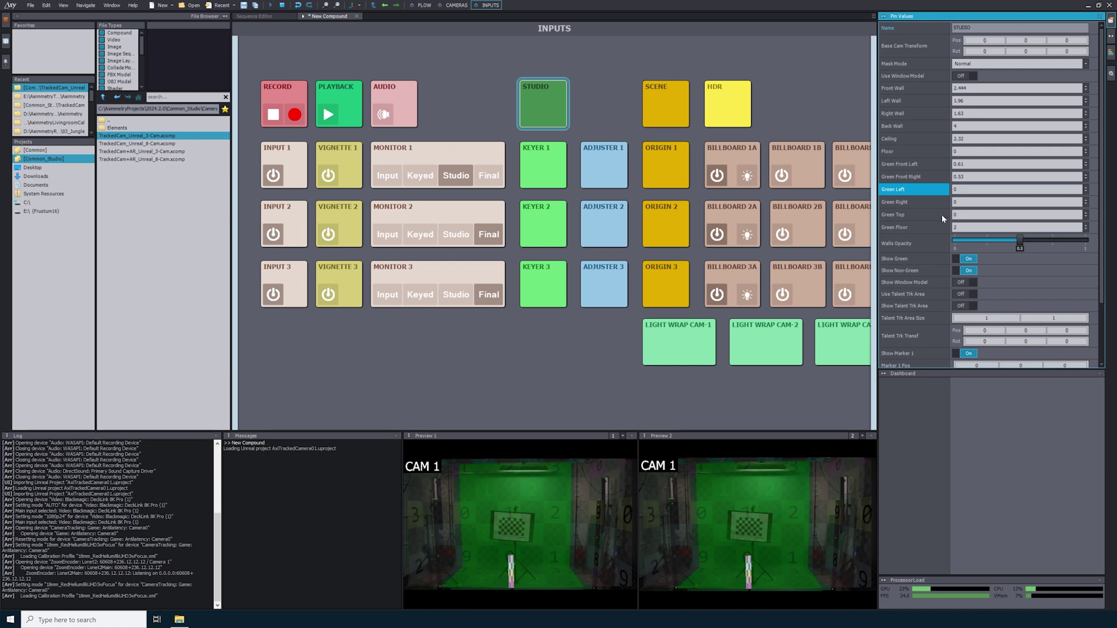
# - Adjust the STUDIO's Green Top against the Studio view, finishing with a value of 0.25
pyautogui.click(914, 202)
pyautogui.click(918, 217)
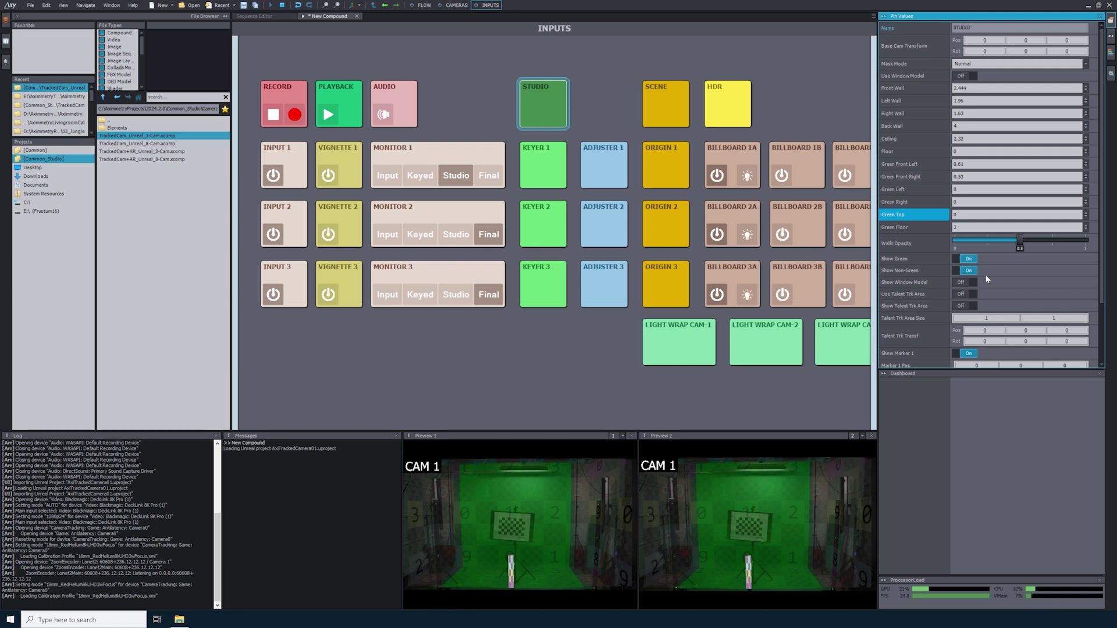
pyautogui.click(1018, 215)
pyautogui.write('.8')
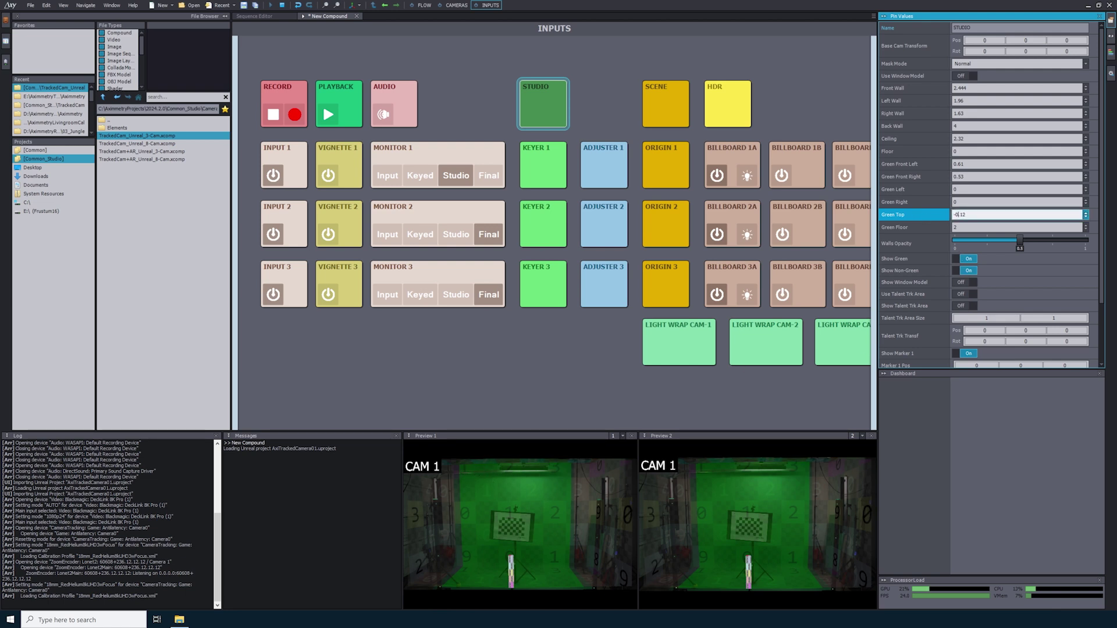
pyautogui.moveTo(1085, 214); pyautogui.dragTo(1085, 252)
pyautogui.press('Return')
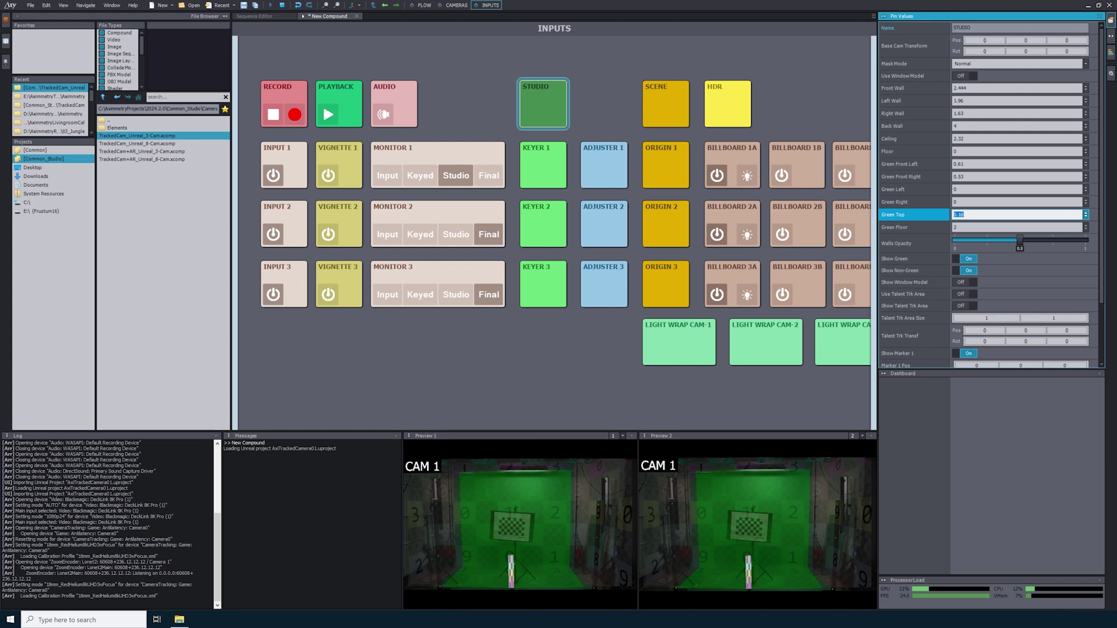
pyautogui.write('.25')
pyautogui.press('Return')
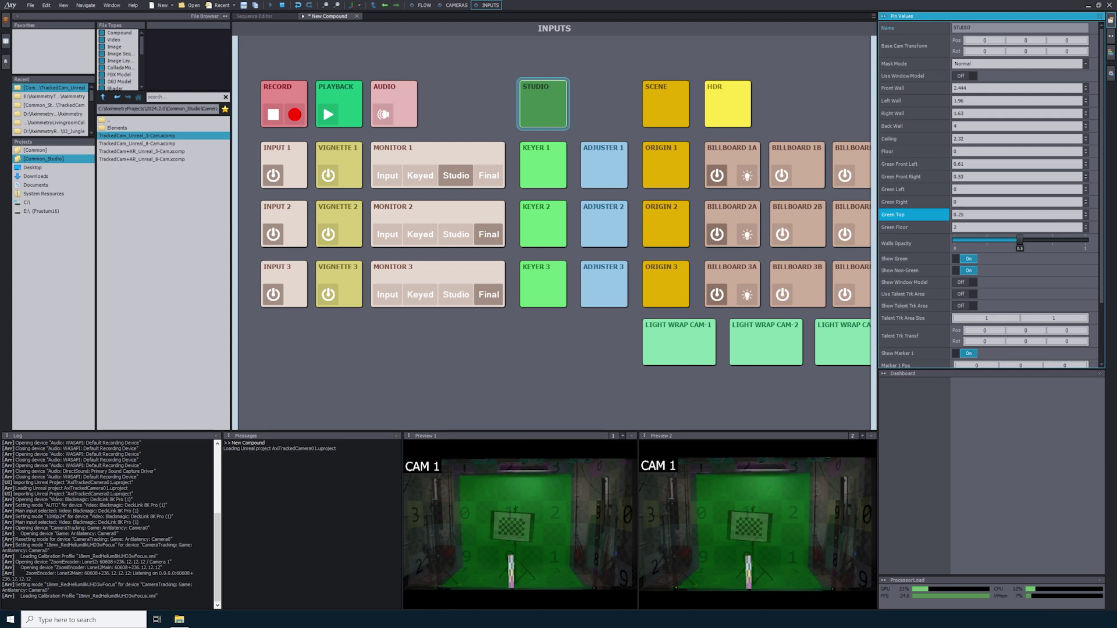
# - Set the STUDIO's Green Floor value to 1.15
pyautogui.click(988, 226)
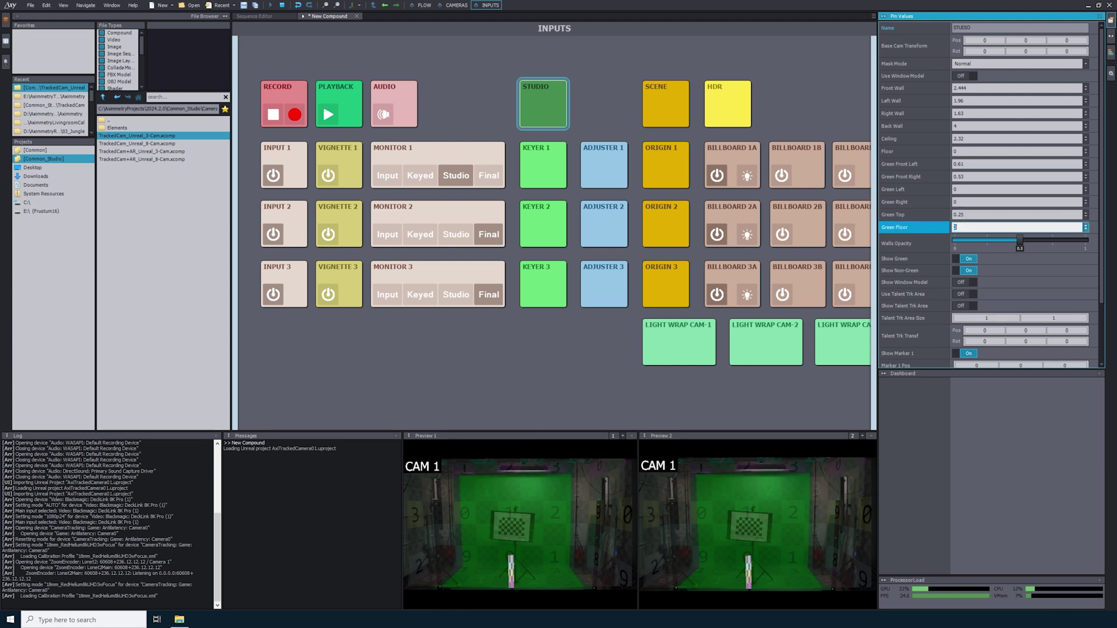
pyautogui.write('1.15')
pyautogui.press('Return')
# - Compare the STUDIO's Mask Edge Fade at 0 and 0.25 in MONITOR 1's Final view, and return the monitor to Studio
pyautogui.scroll(-3, 903, 355)
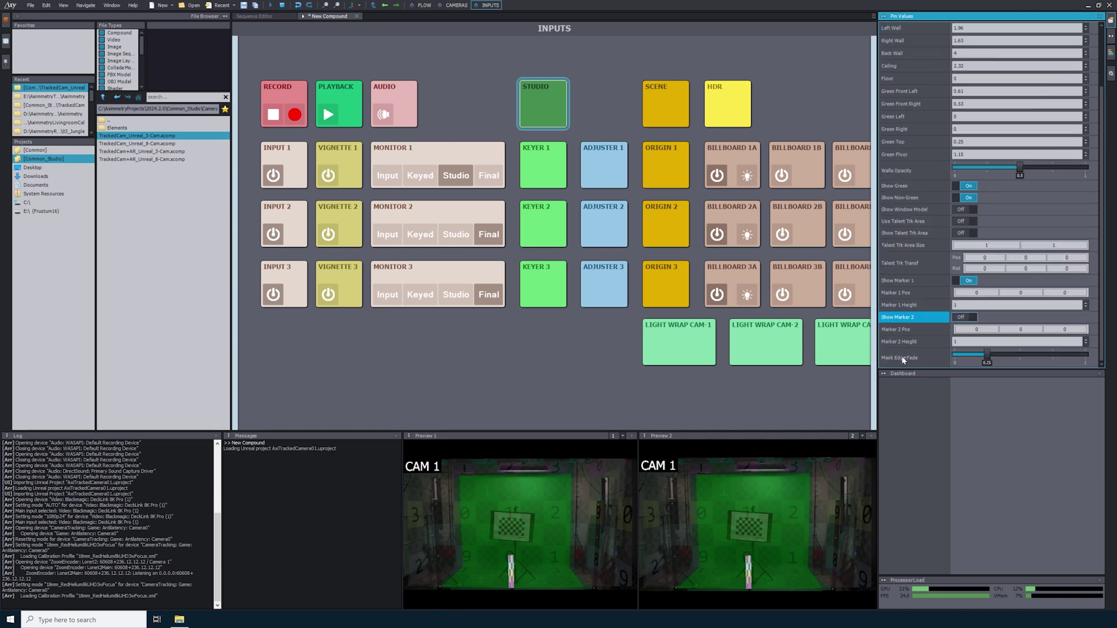
pyautogui.click(988, 355)
pyautogui.click(663, 108)
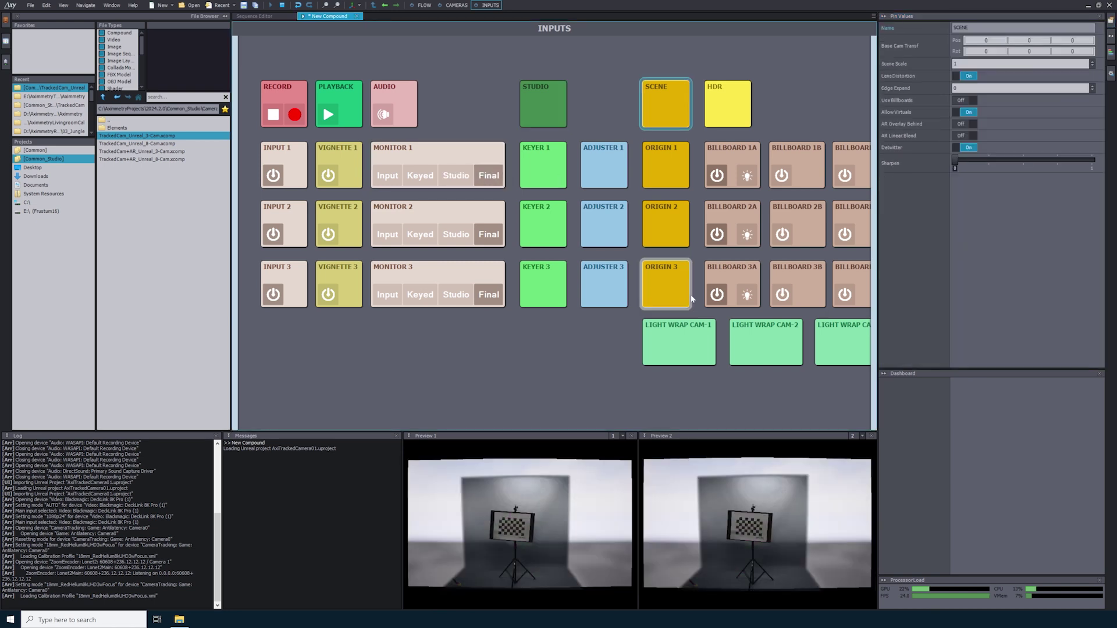
pyautogui.click(524, 122)
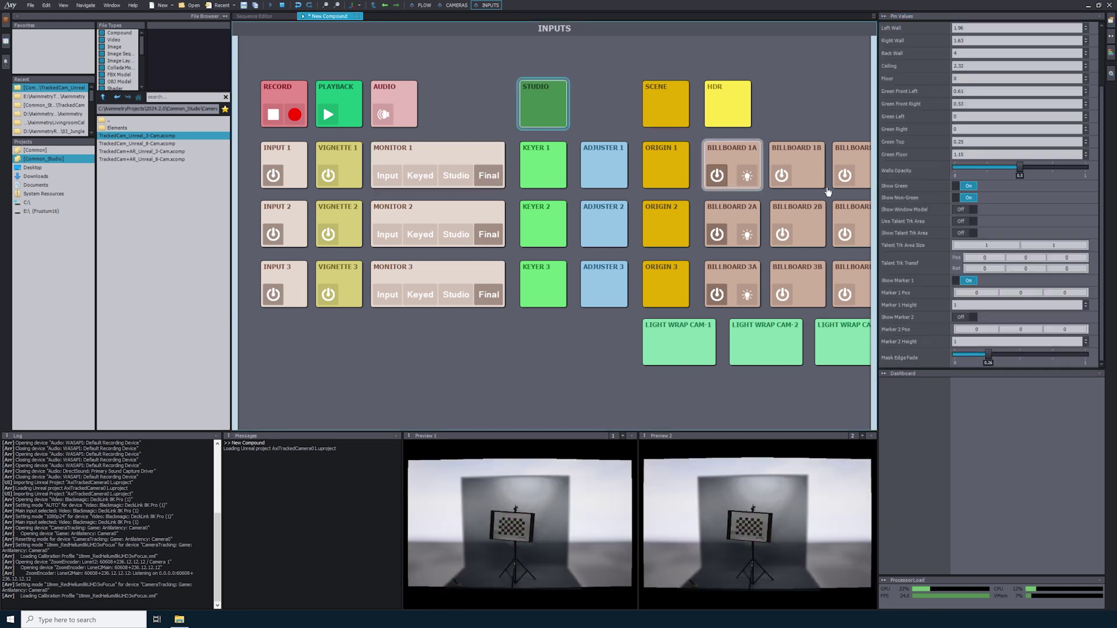
pyautogui.moveTo(988, 355); pyautogui.dragTo(954, 354)
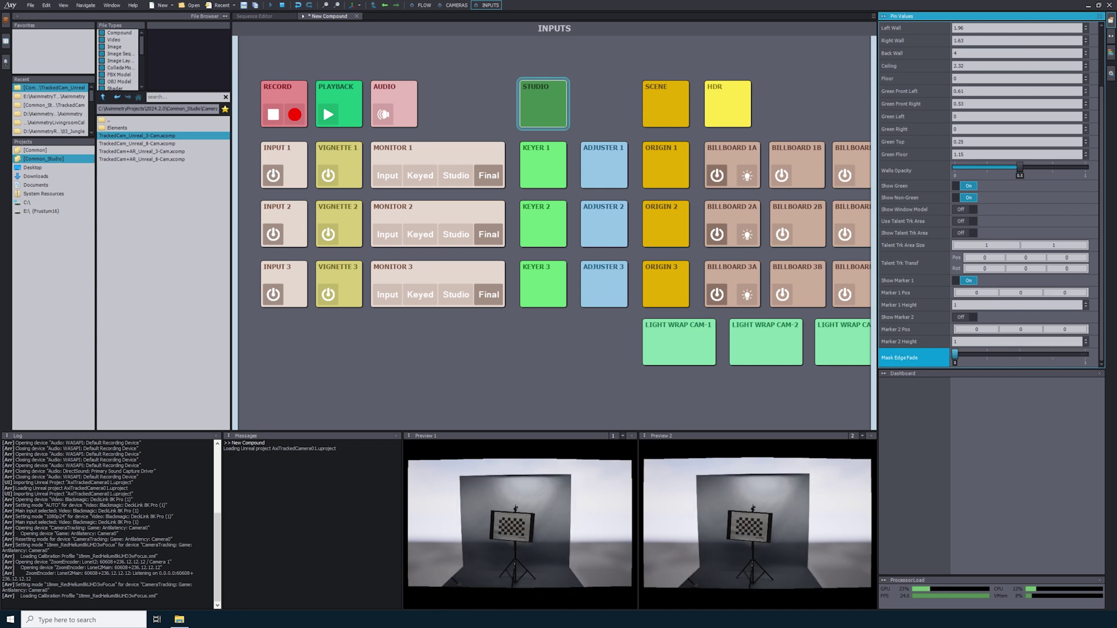
pyautogui.moveTo(955, 354); pyautogui.dragTo(987, 356)
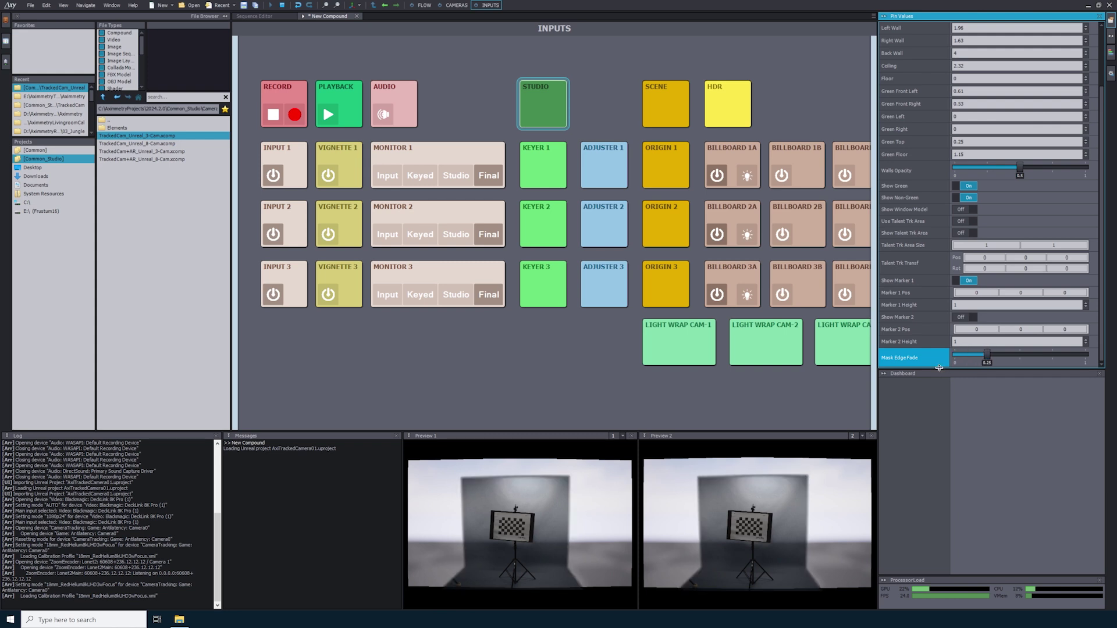
pyautogui.click(455, 175)
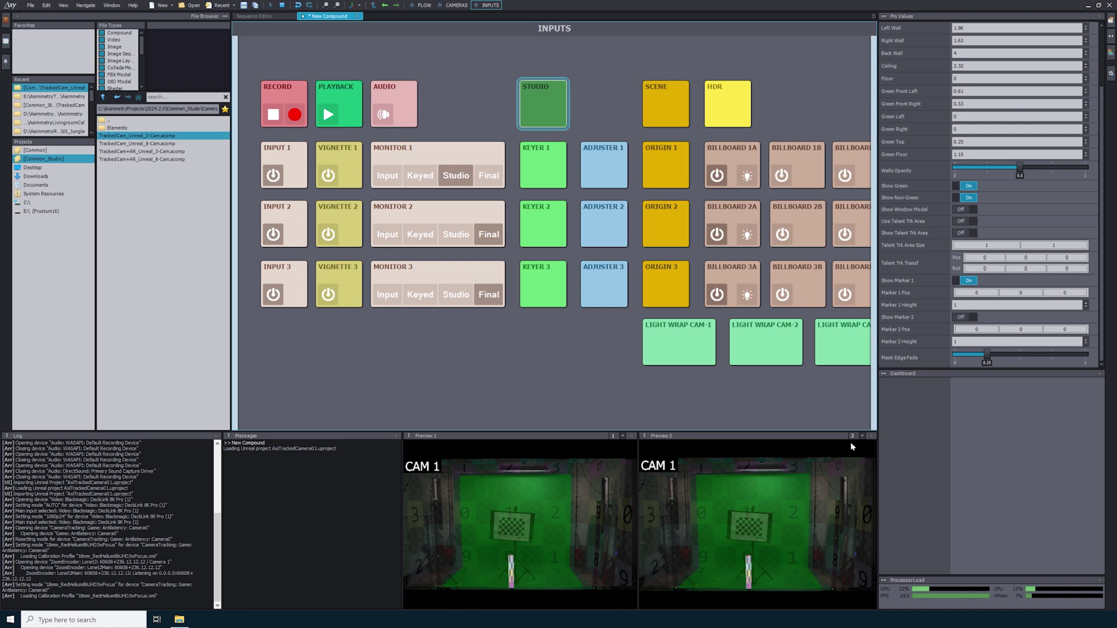
pyautogui.scroll(3, 922, 269)
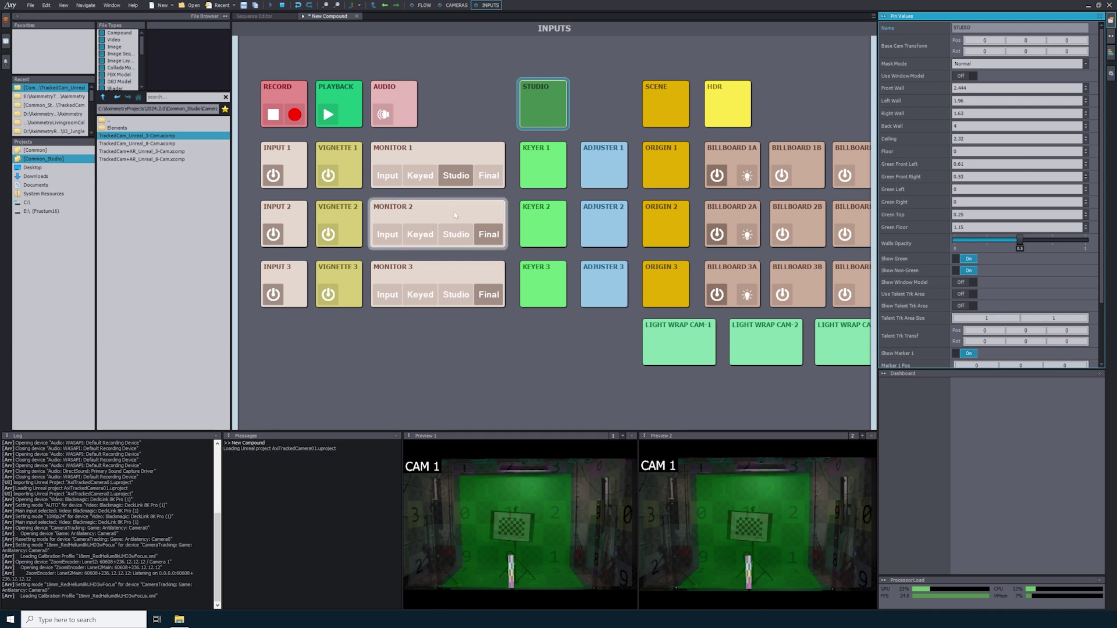
# - Switch MONITOR 1 to Keyed and set KEYER 1's MonitorMode to Input
pyautogui.click(418, 176)
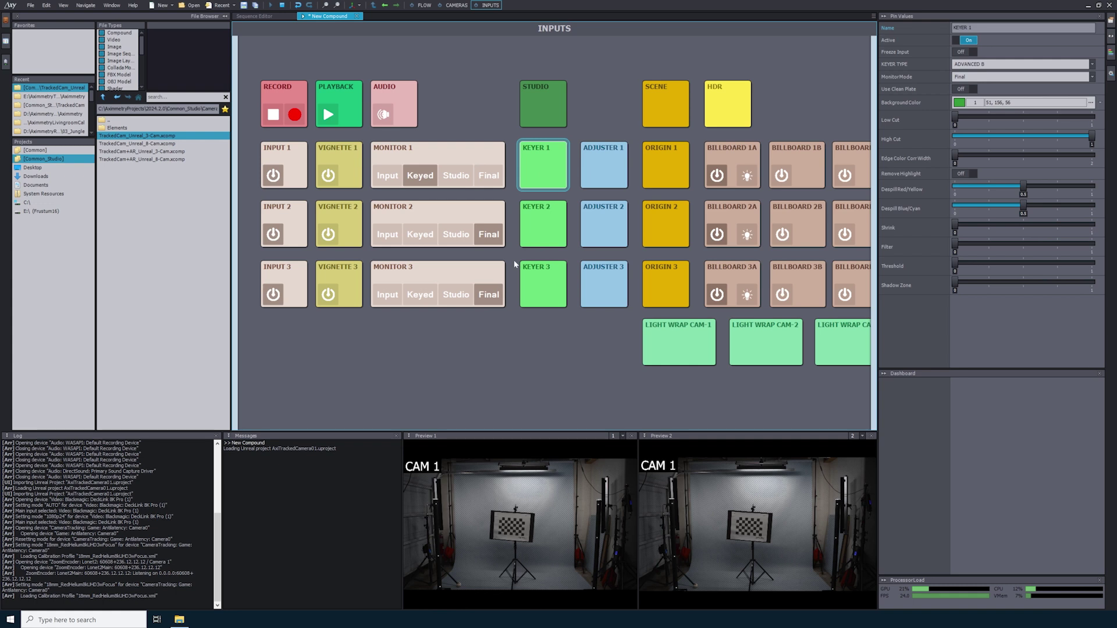
pyautogui.click(890, 76)
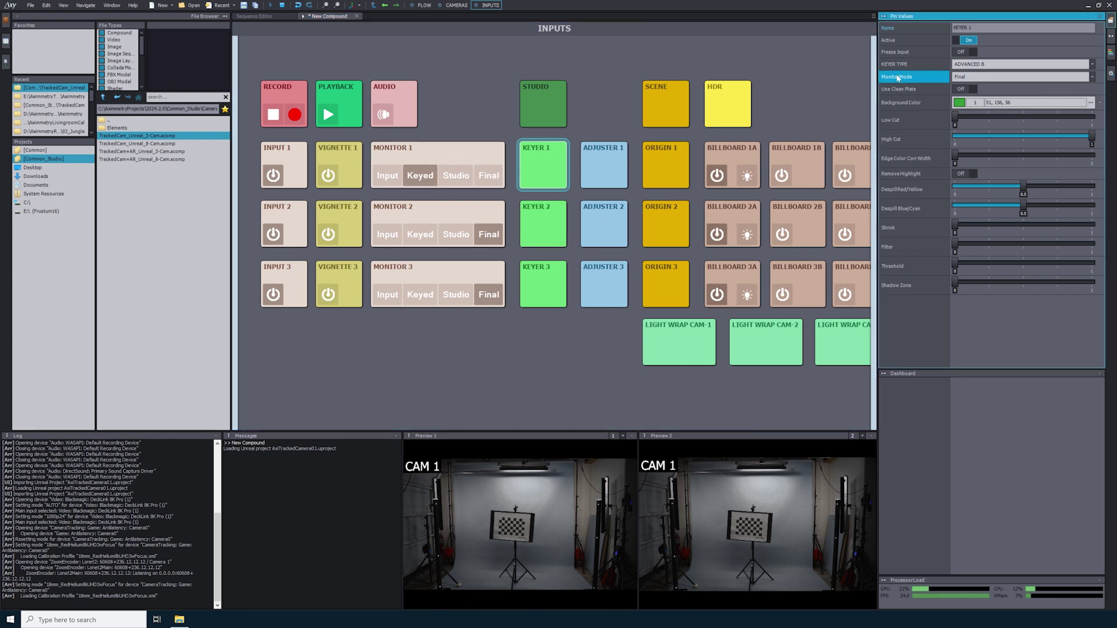
pyautogui.click(970, 77)
pyautogui.click(967, 86)
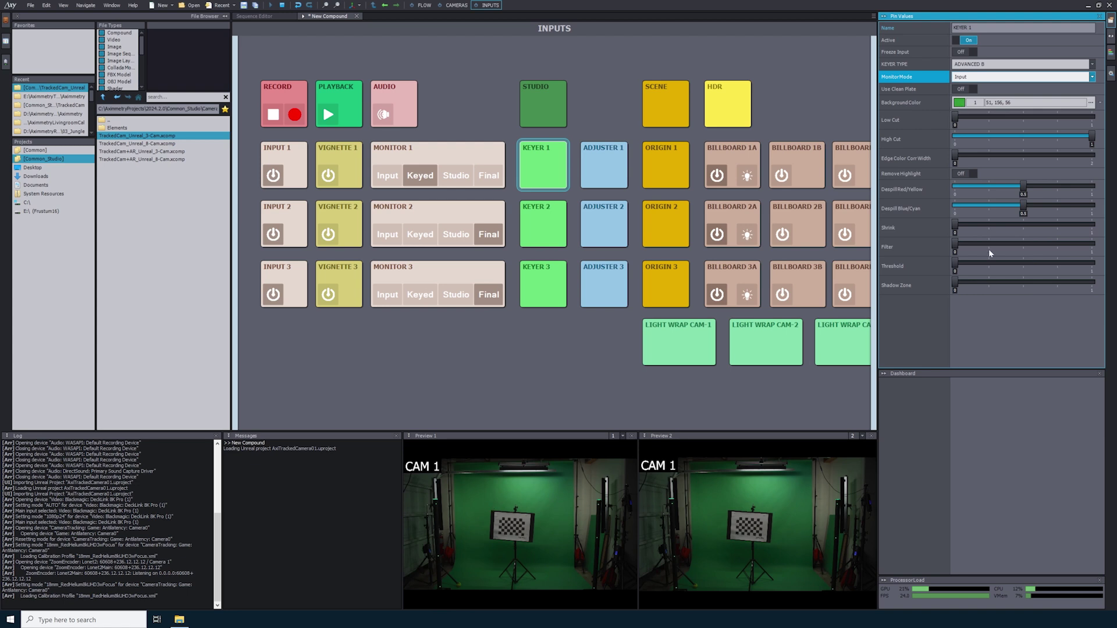
# - Sample KEYER 1's Background Color from the green backdrop above the checkerboard, accepting RGB 55, 132, 81
pyautogui.click(960, 104)
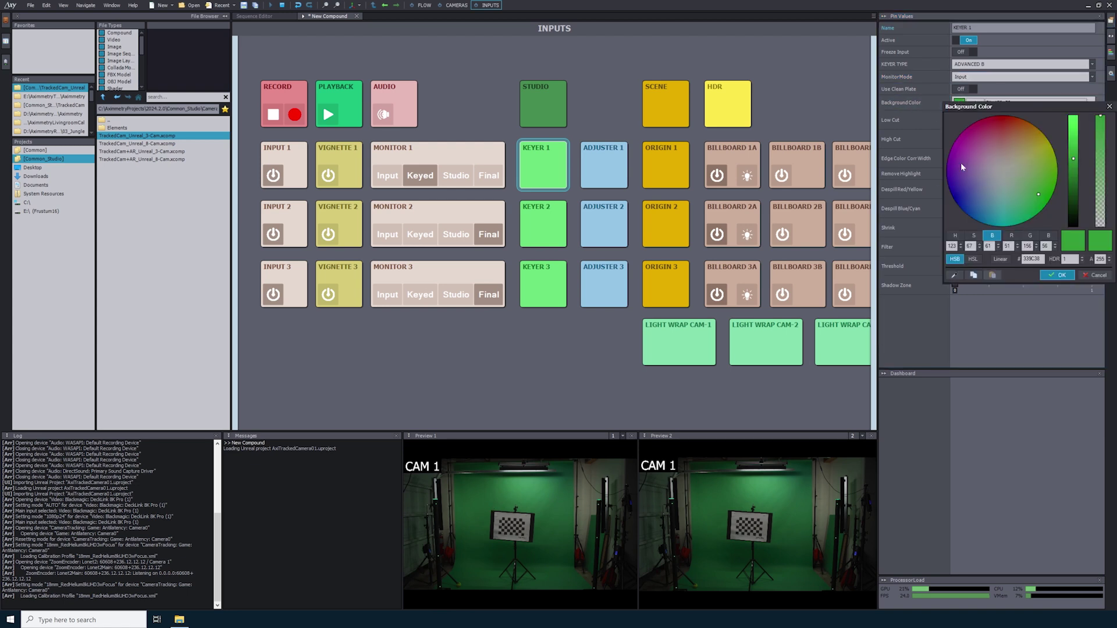
pyautogui.click(955, 276)
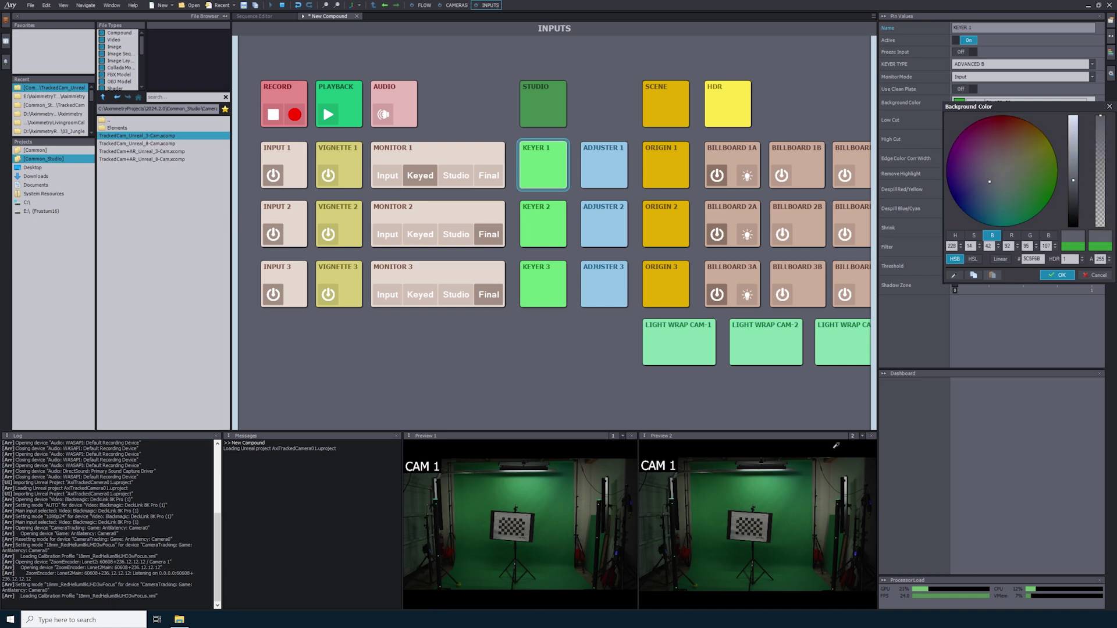
pyautogui.click(763, 492)
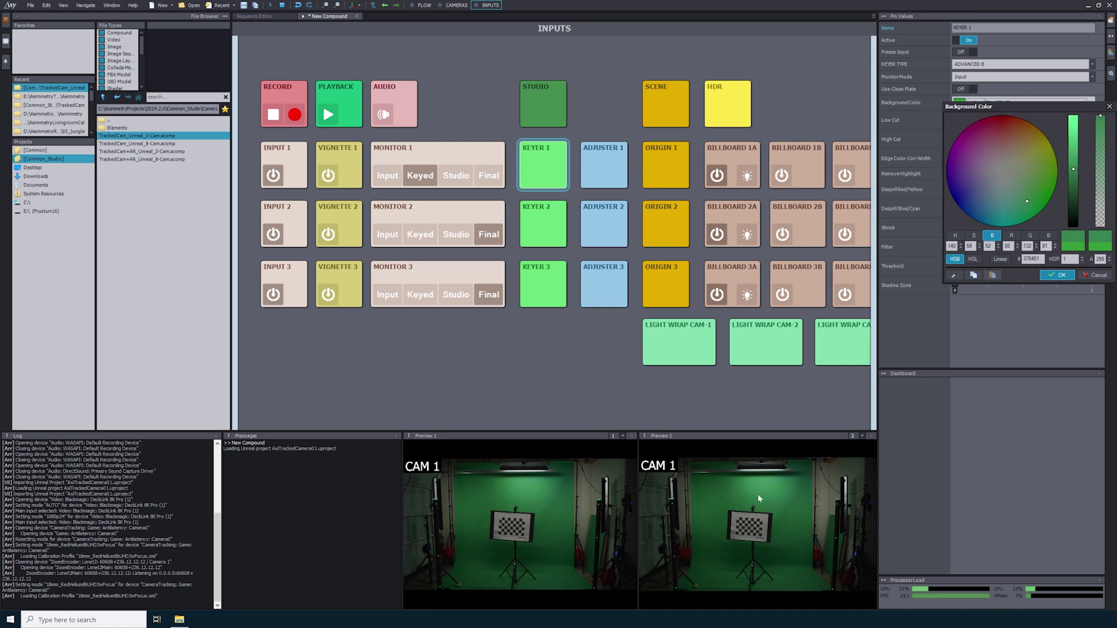
pyautogui.click(1061, 276)
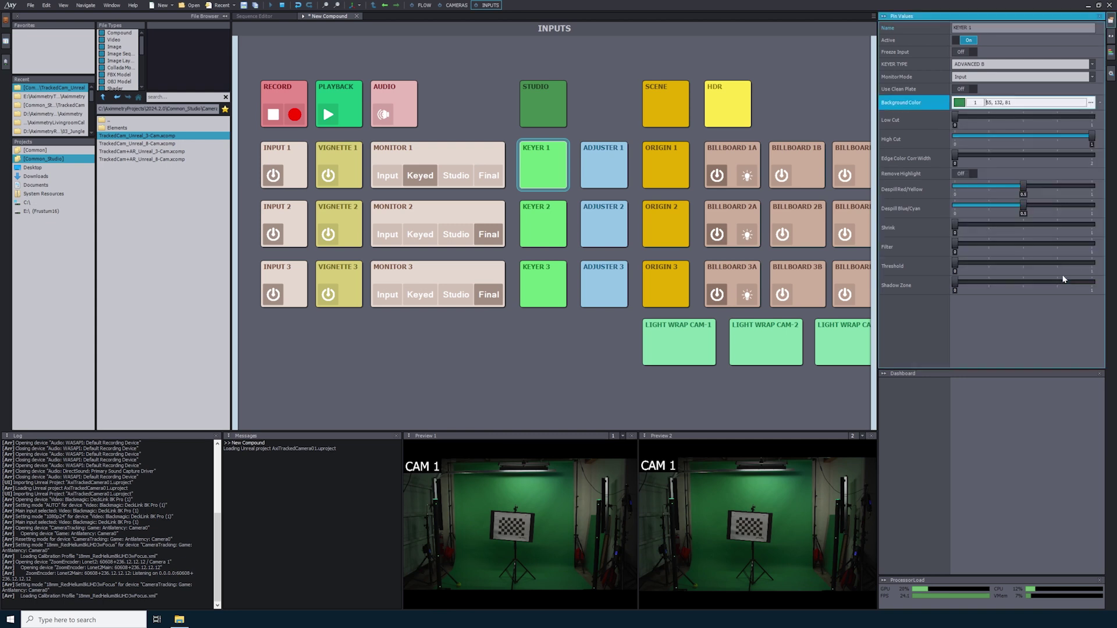
# - Show KEYER 1's Matte and adjust Low Cut to 0.68 and High Cut to about 0.88
pyautogui.click(970, 79)
pyautogui.click(970, 114)
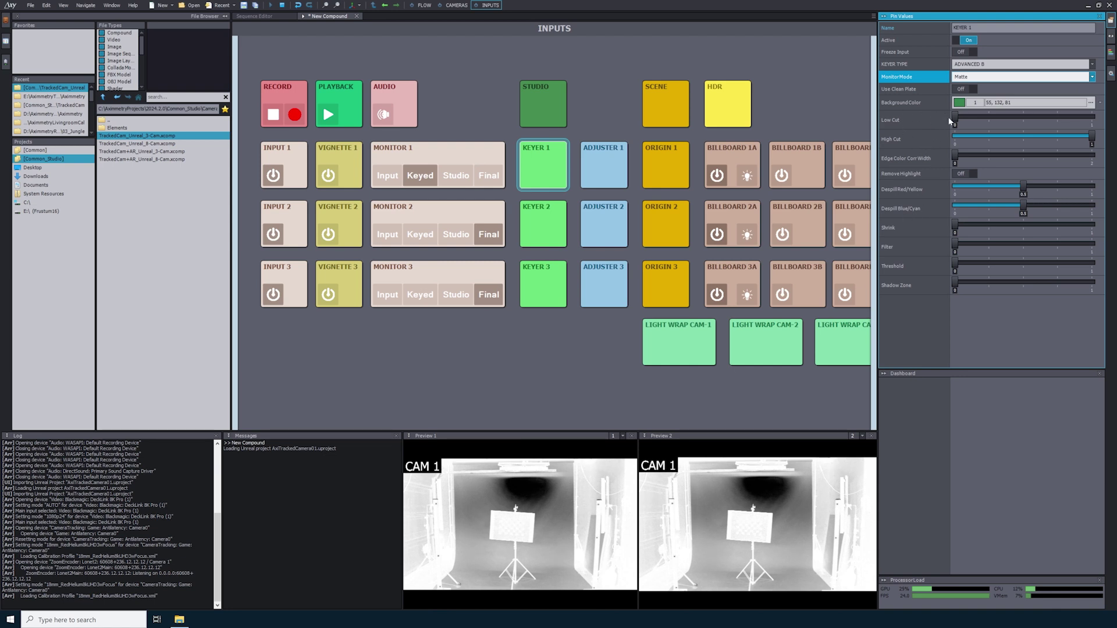
pyautogui.moveTo(954, 116); pyautogui.dragTo(1076, 135)
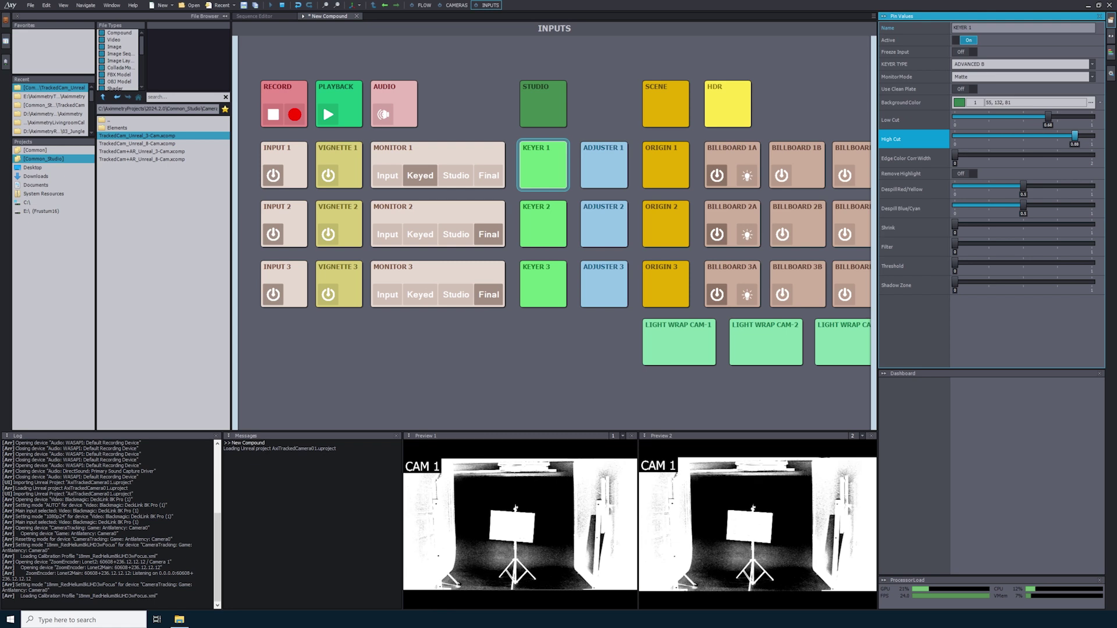
# - Return KEYER 1's MonitorMode to Input and resample its Background Color from the green backdrop, accepting RGB 45, 115, 67
pyautogui.click(1092, 76)
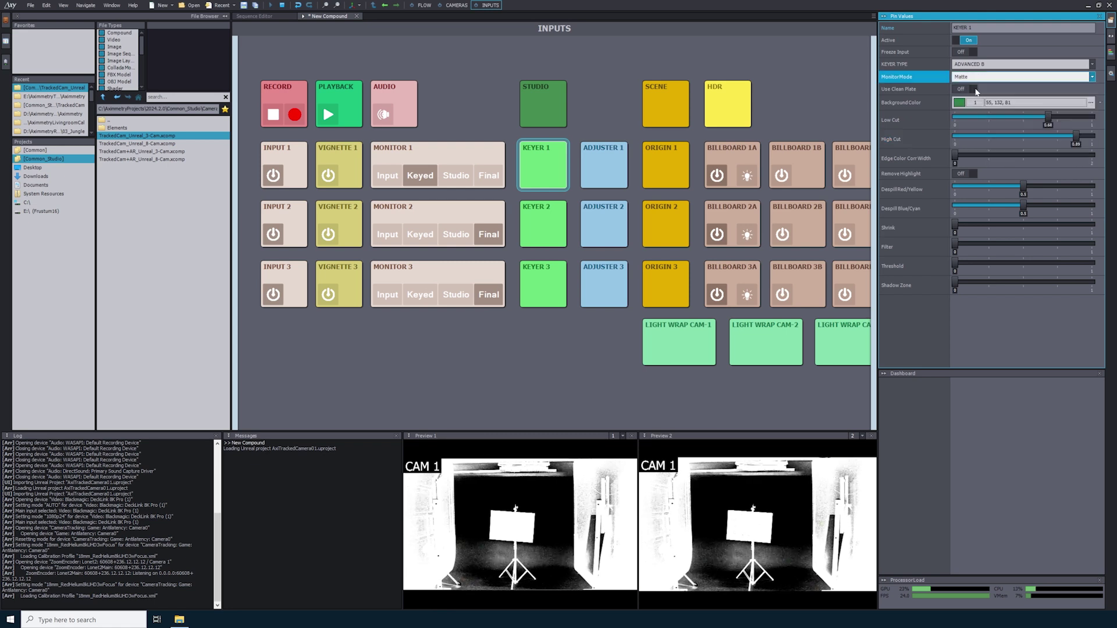
pyautogui.click(977, 89)
pyautogui.click(958, 102)
pyautogui.click(953, 276)
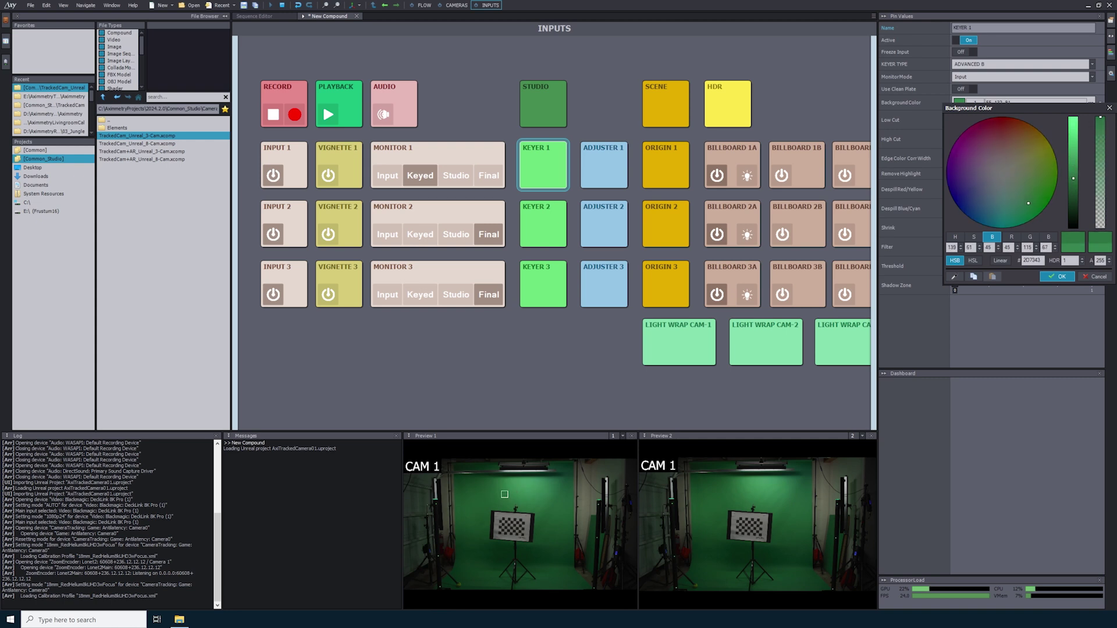
pyautogui.click(1057, 277)
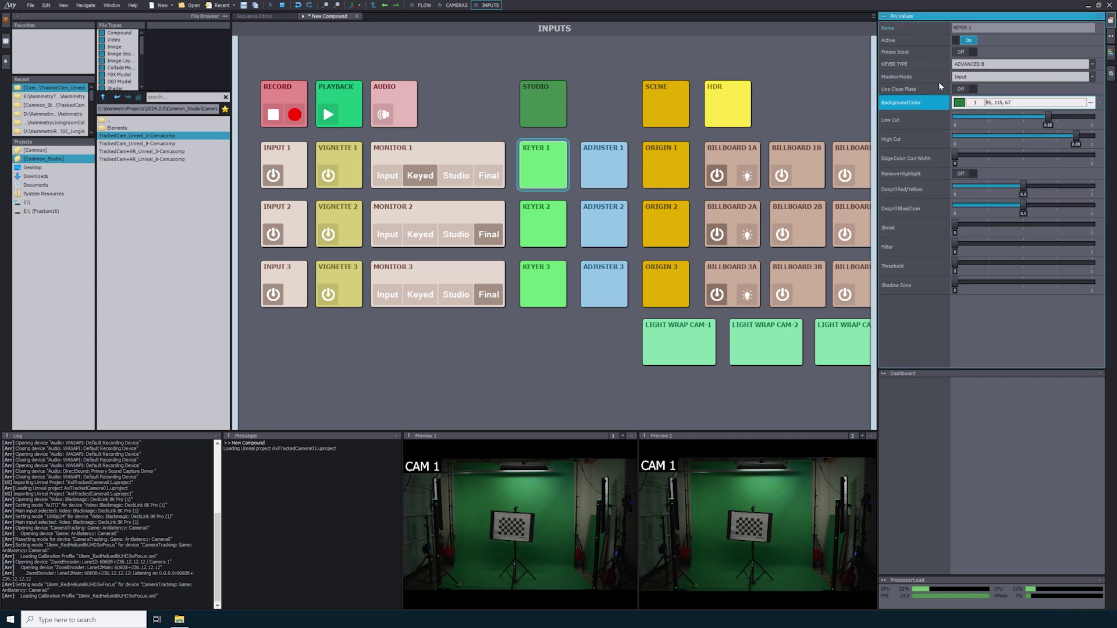
# - Switch KEYER 1's MonitorMode to Matte and refine Low Cut to 0.67 and High Cut to 0.89
pyautogui.click(982, 74)
pyautogui.click(989, 105)
pyautogui.moveTo(1047, 116)
pyautogui.mouseDown()
pyautogui.moveTo(1033, 117)
pyautogui.moveTo(1077, 135)
pyautogui.moveTo(1047, 116)
pyautogui.mouseUp()
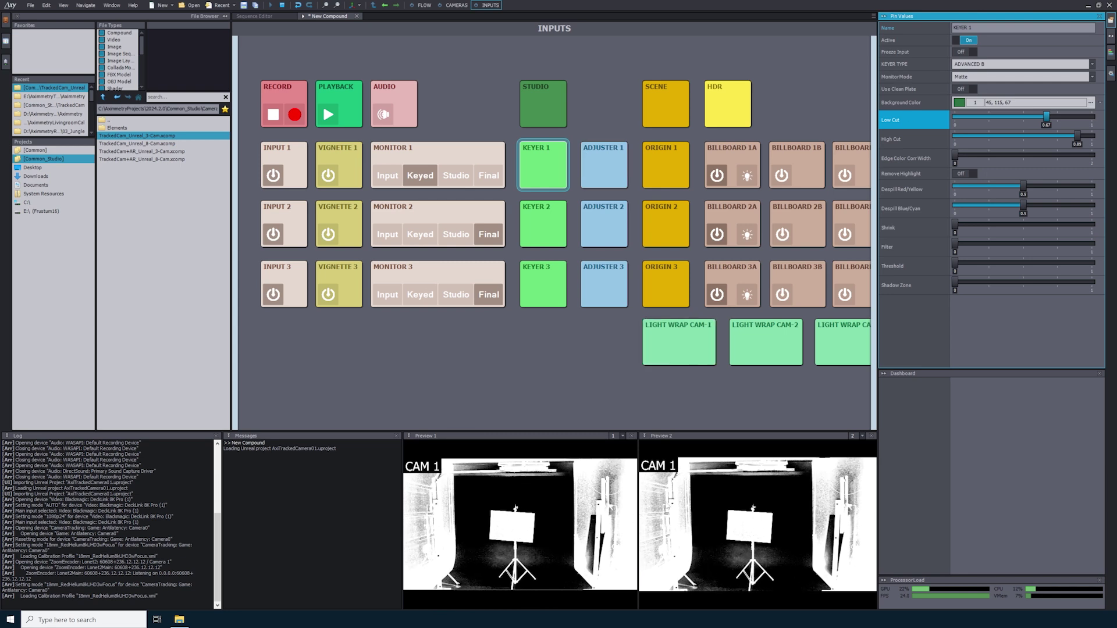
# - Set KEYER 1's MonitorMode to Final and switch MONITOR 1 to its Final view
pyautogui.click(985, 78)
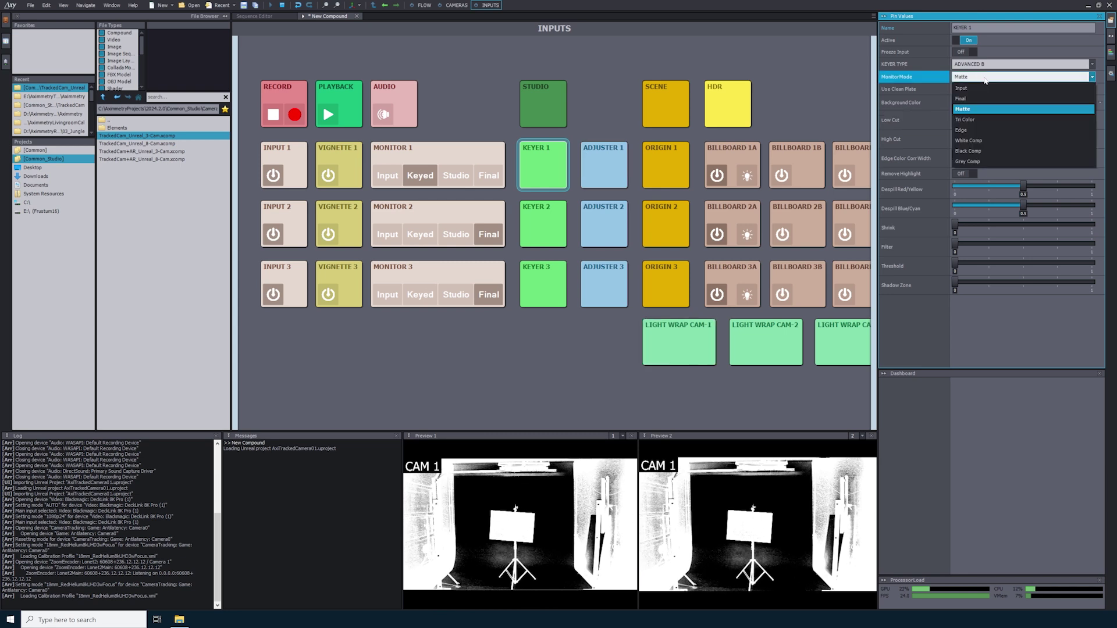
pyautogui.click(960, 99)
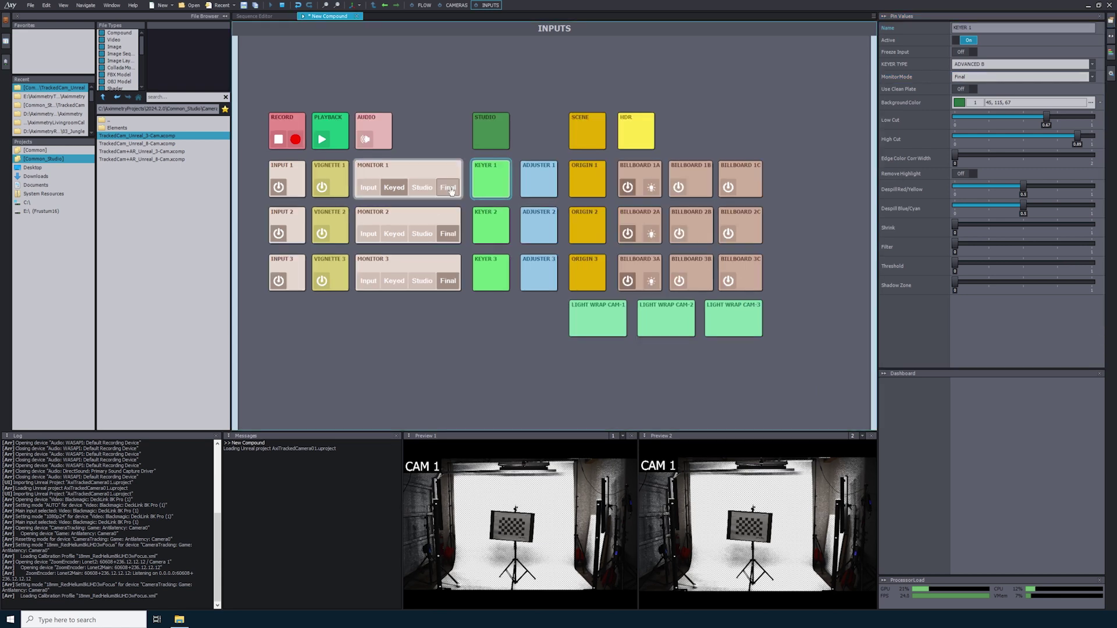
pyautogui.click(452, 191)
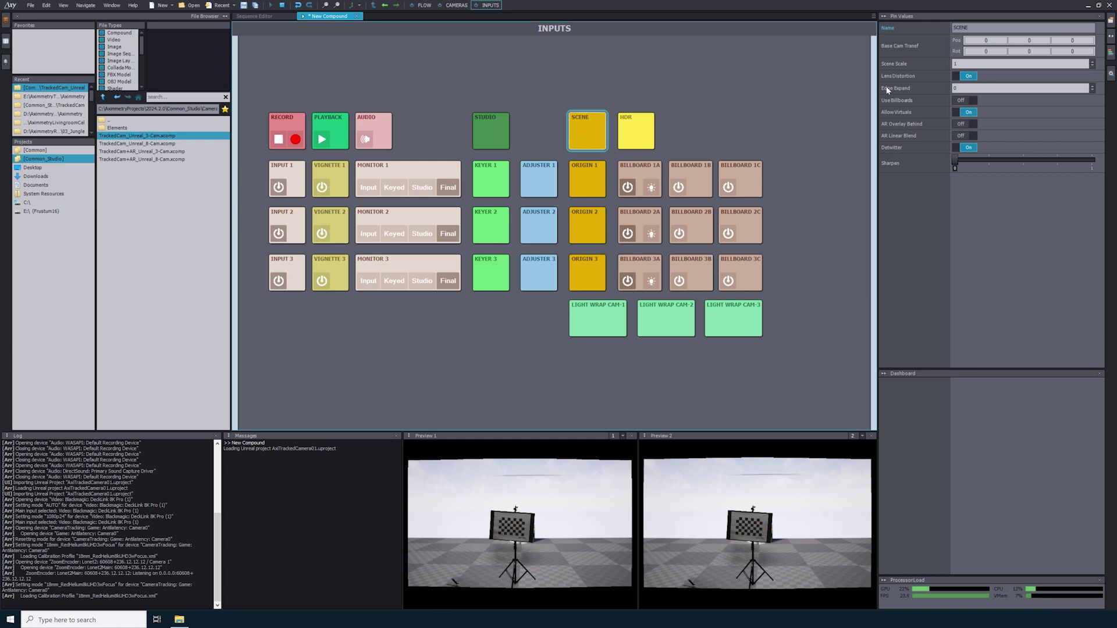
# - Switch MONITOR 1 to Studio and set the SCENE's Edge Expand to 0.04
pyautogui.click(966, 76)
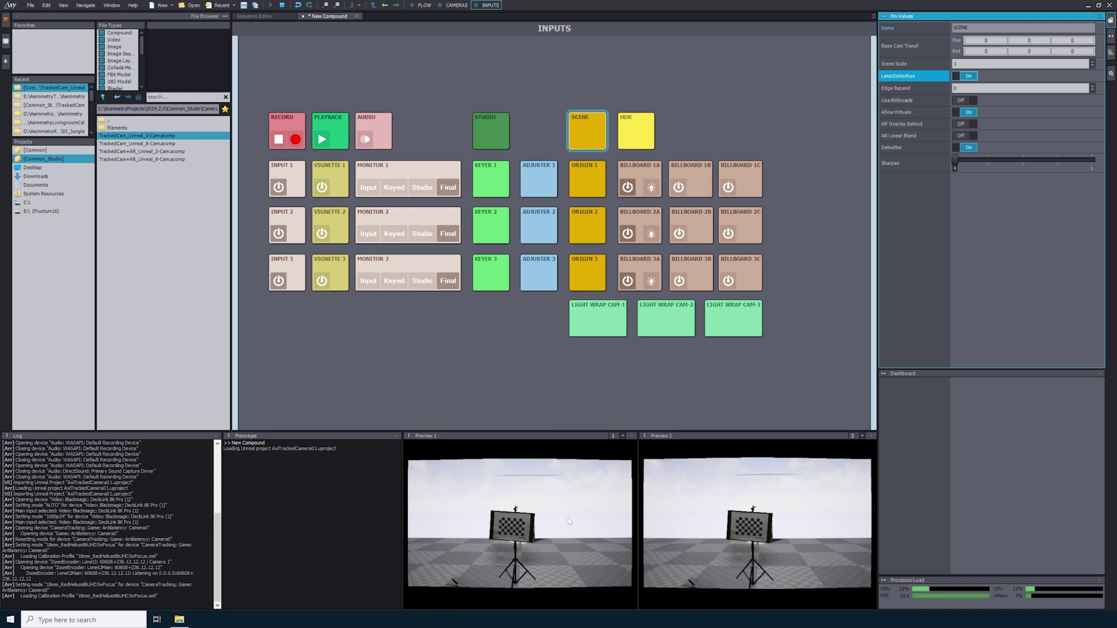
pyautogui.click(420, 188)
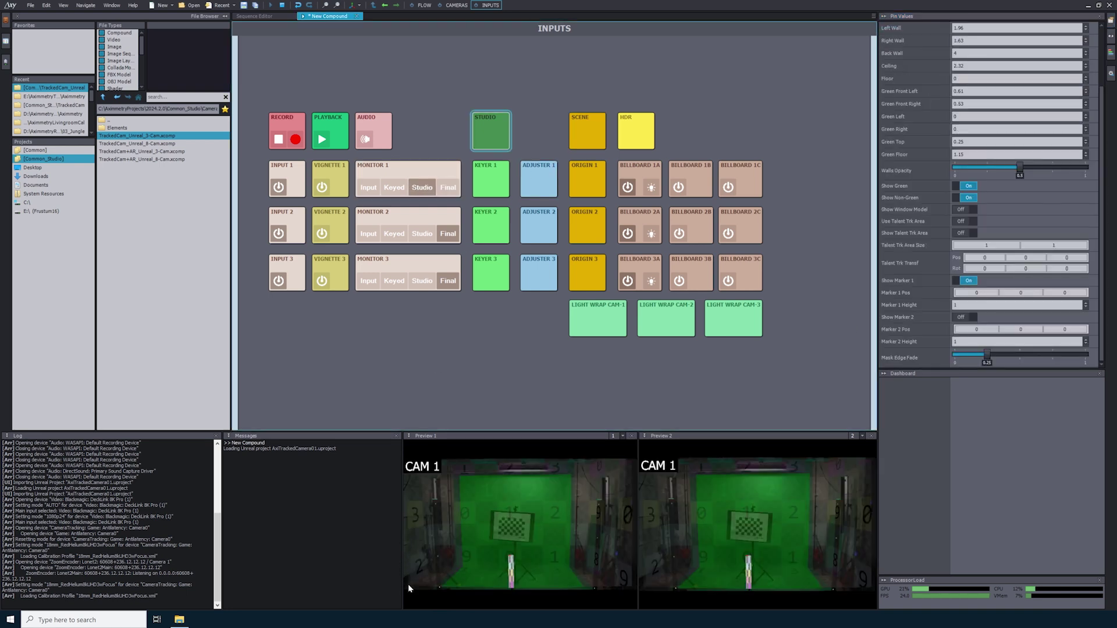
pyautogui.click(587, 131)
pyautogui.click(964, 88)
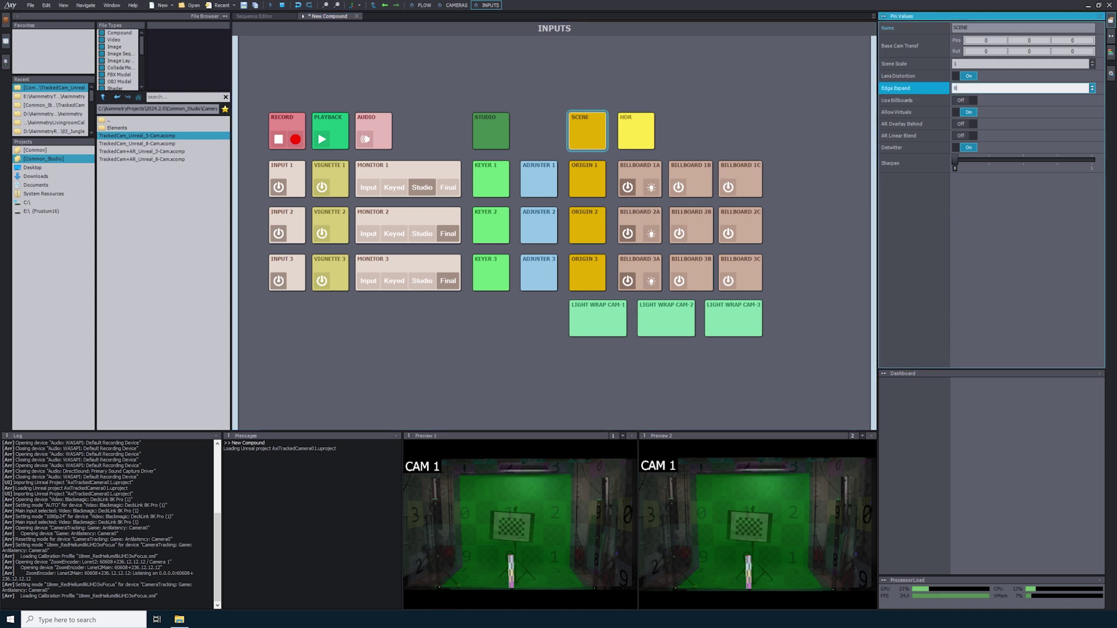
pyautogui.write('.04')
pyautogui.press('Return')
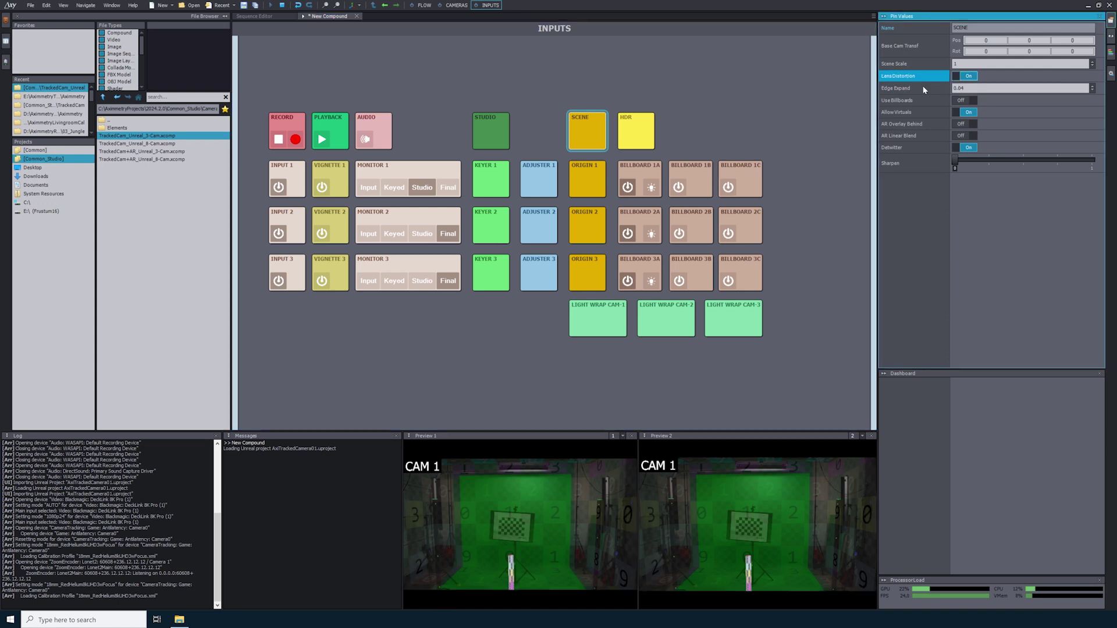
# - Turn on Use Billboards for the SCENE and compare it off and on in MONITOR 1's Final view
pyautogui.click(892, 102)
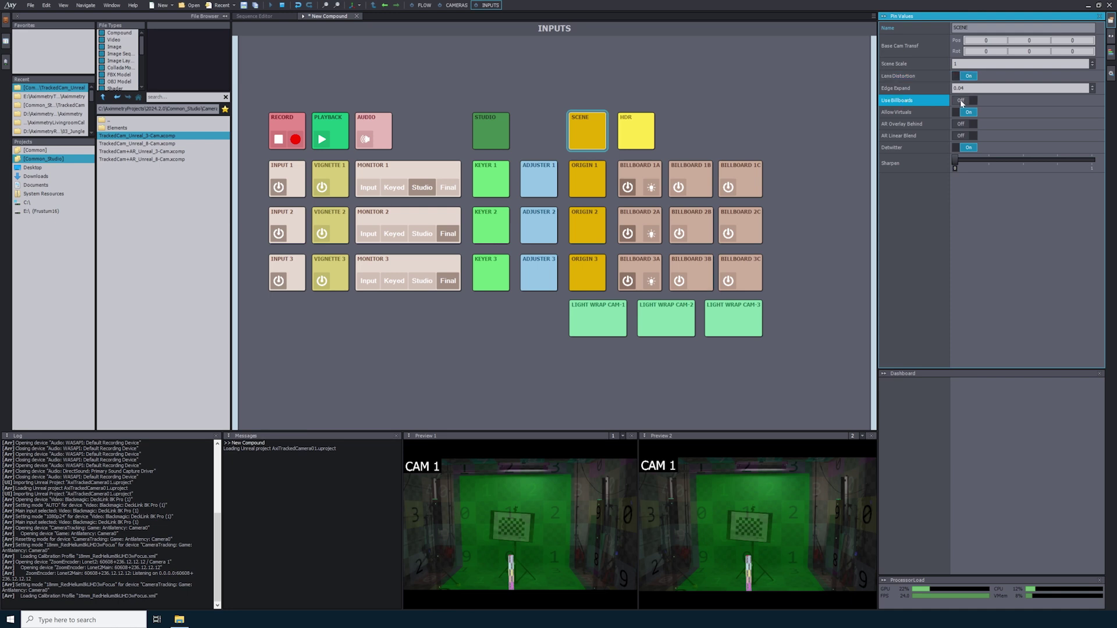
pyautogui.click(964, 101)
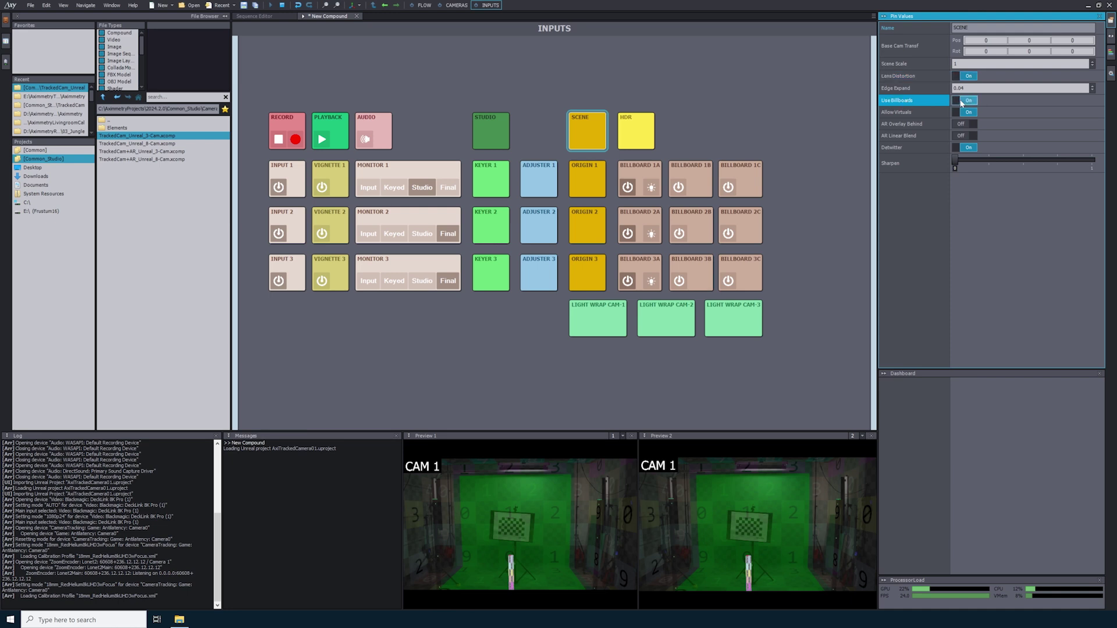
pyautogui.click(447, 188)
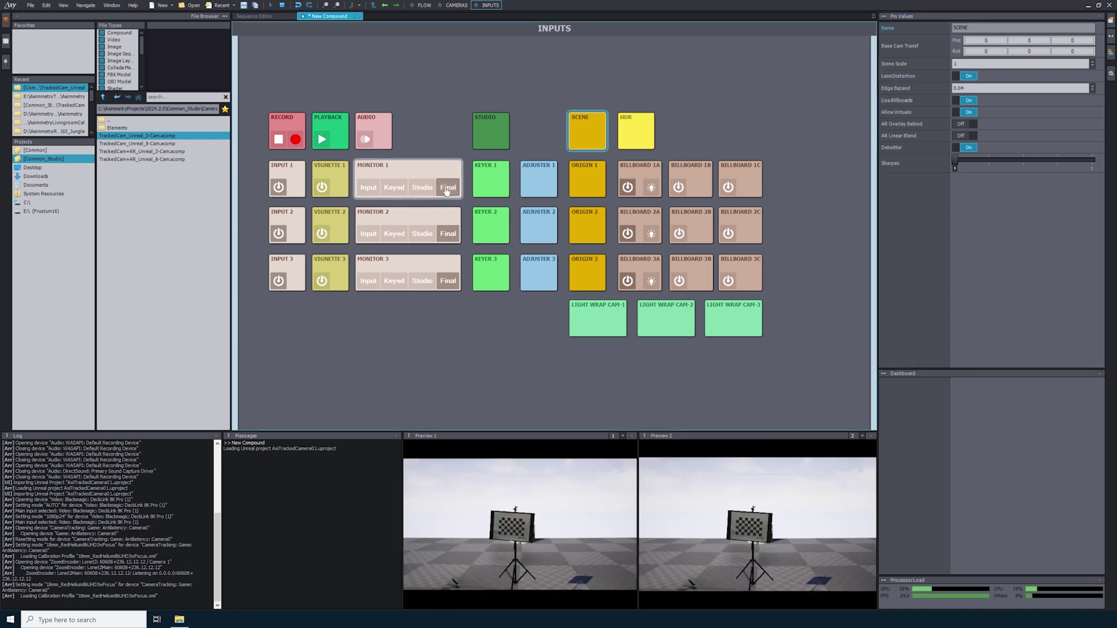
pyautogui.click(968, 101)
pyautogui.click(968, 101)
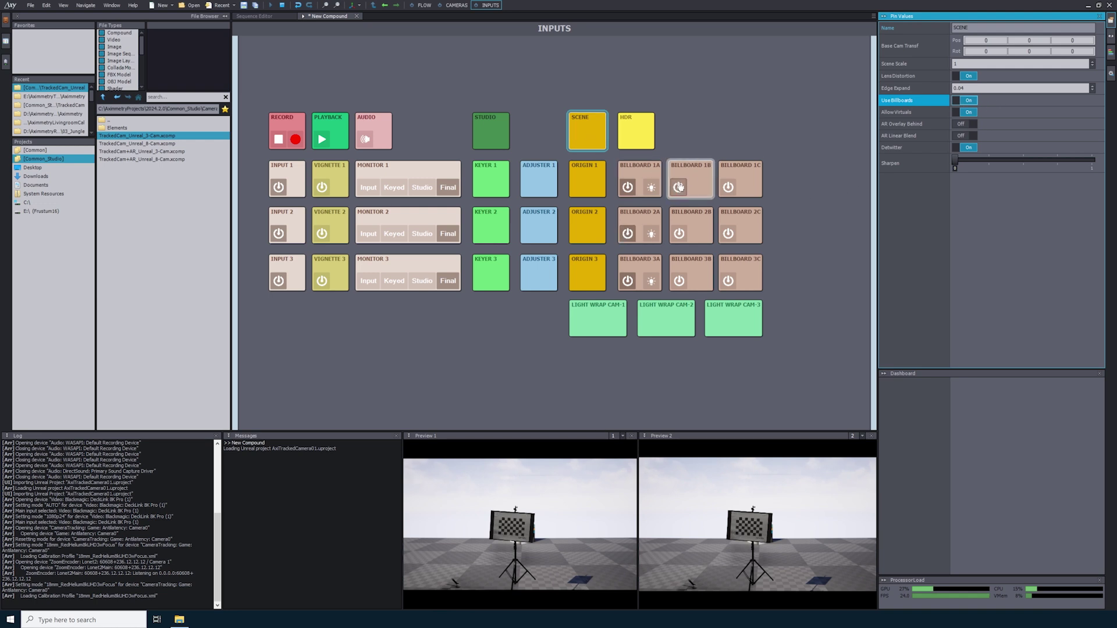
# - Highlight BILLBOARD 1A in the previews and toggle its Lock To Camera on and back off
pyautogui.click(632, 167)
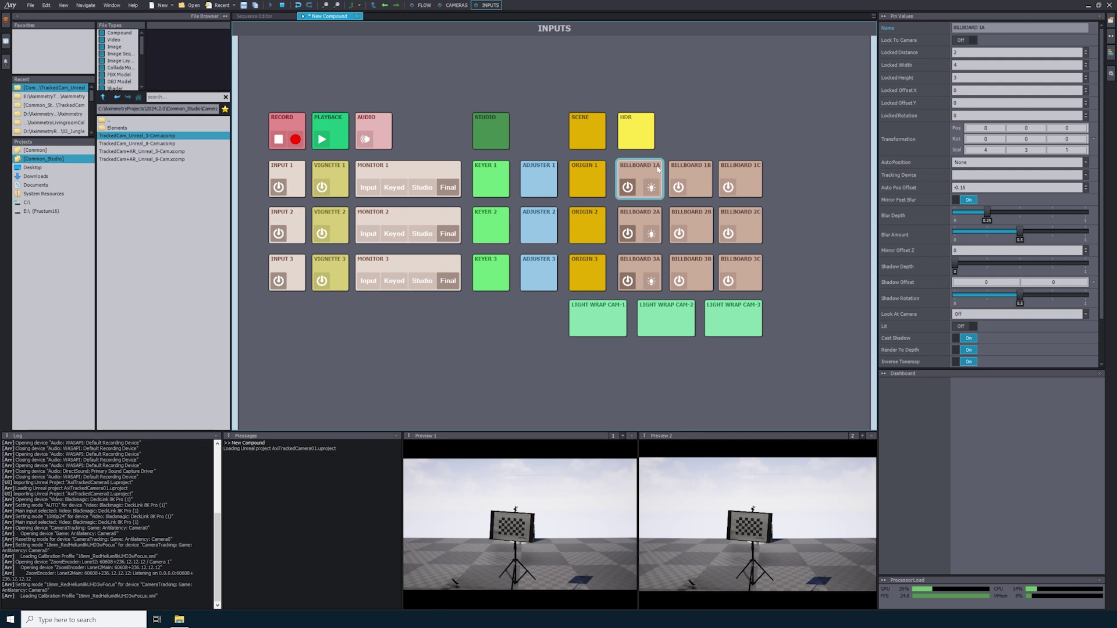
pyautogui.click(651, 187)
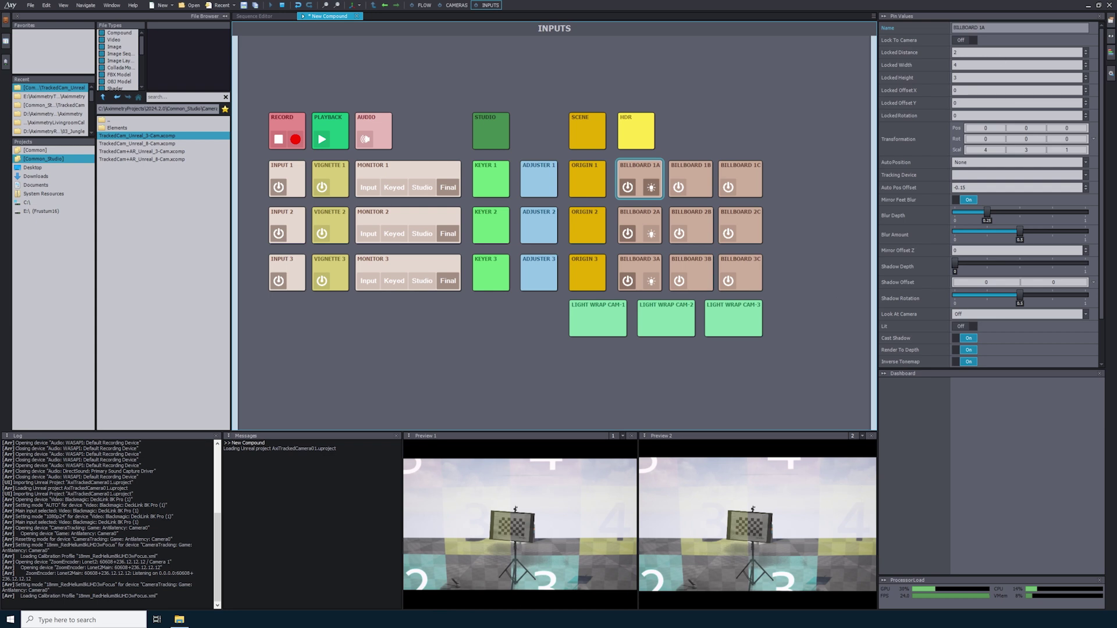
pyautogui.click(960, 41)
pyautogui.click(965, 42)
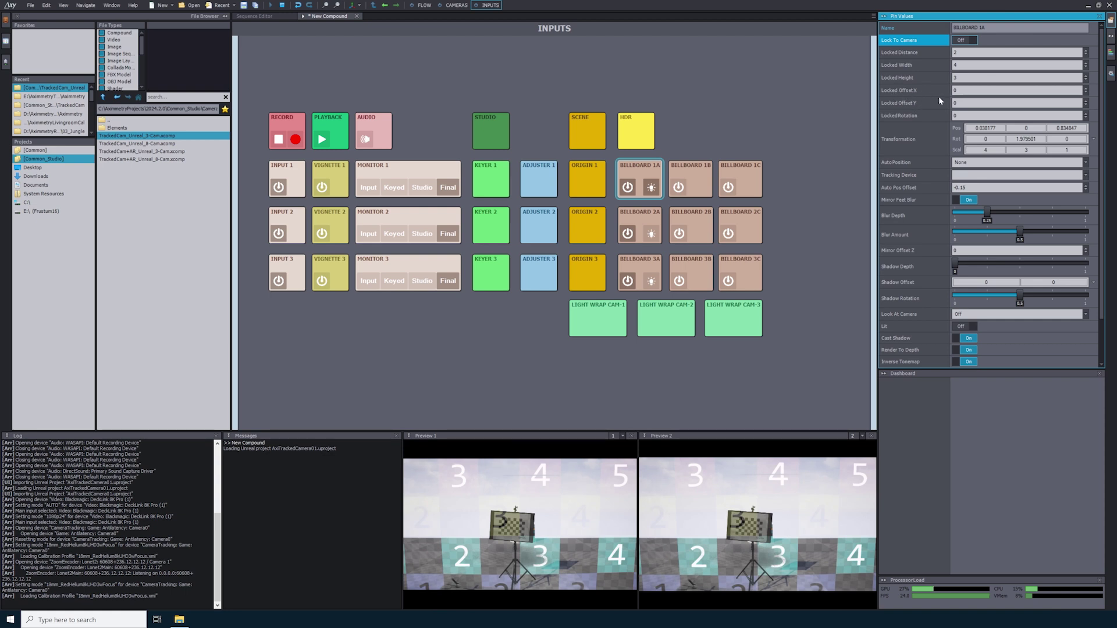
# - Try shifting BILLBOARD 1A's Locked Offset X, reset it to 0, and leave Lock To Camera off
pyautogui.moveTo(1086, 91); pyautogui.dragTo(1085, 79)
pyautogui.doubleClick(954, 90)
pyautogui.write('0')
pyautogui.press('Return')
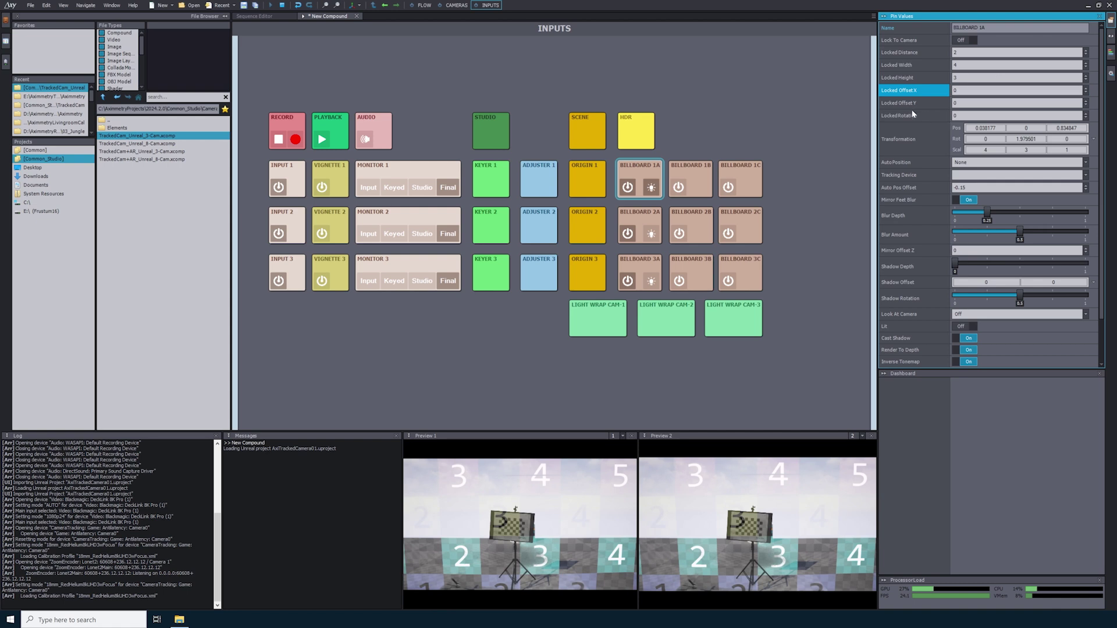
pyautogui.click(963, 40)
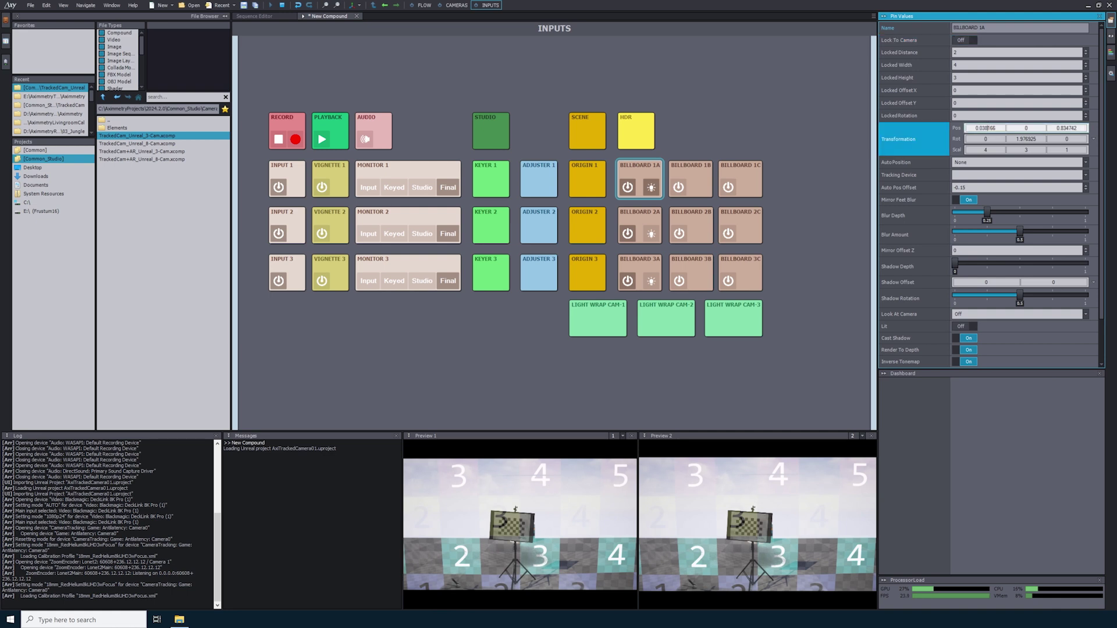
# - Adjust BILLBOARD 1A's Transformation position to 0.098166, 0, 0.964742 and turn off its highlight
pyautogui.click(988, 128)
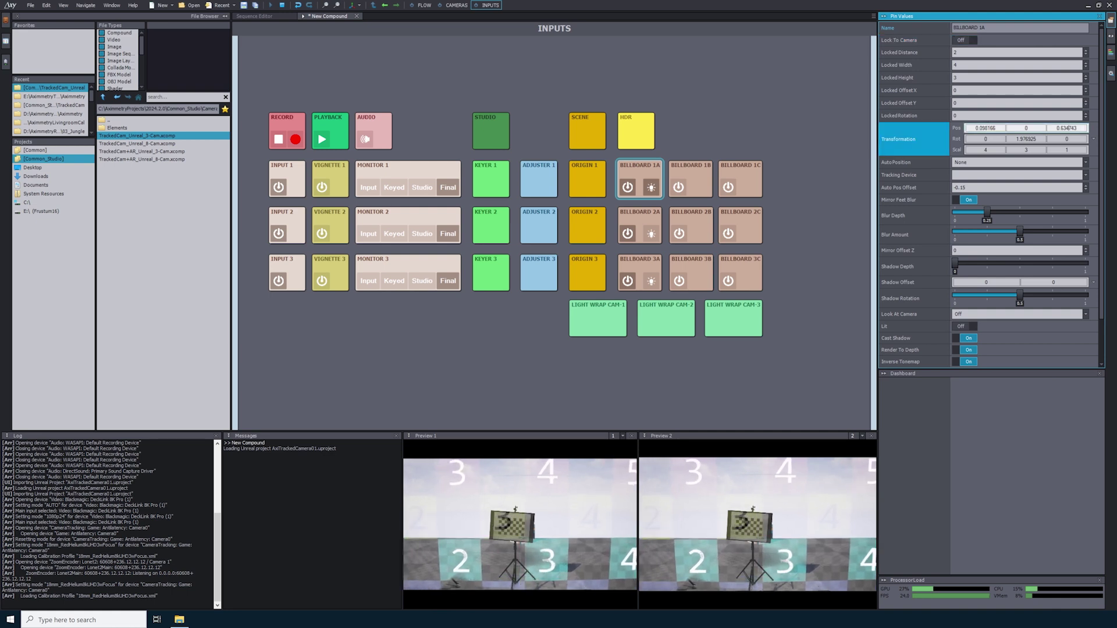
pyautogui.scroll(-9, 1068, 128)
pyautogui.scroll(19, 1068, 128)
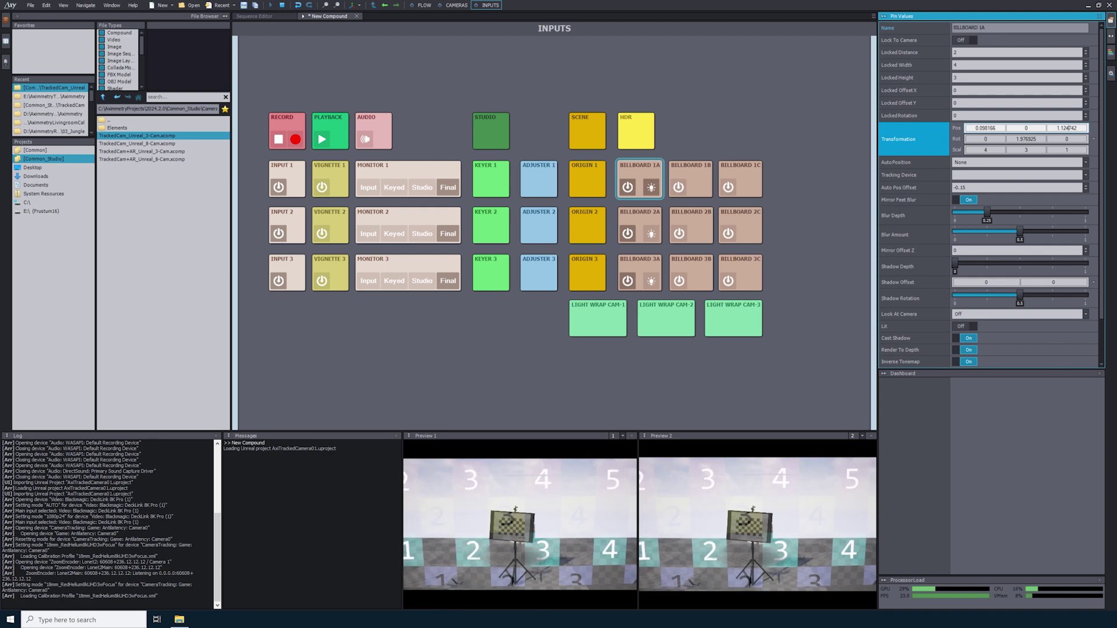
pyautogui.scroll(3, 1068, 128)
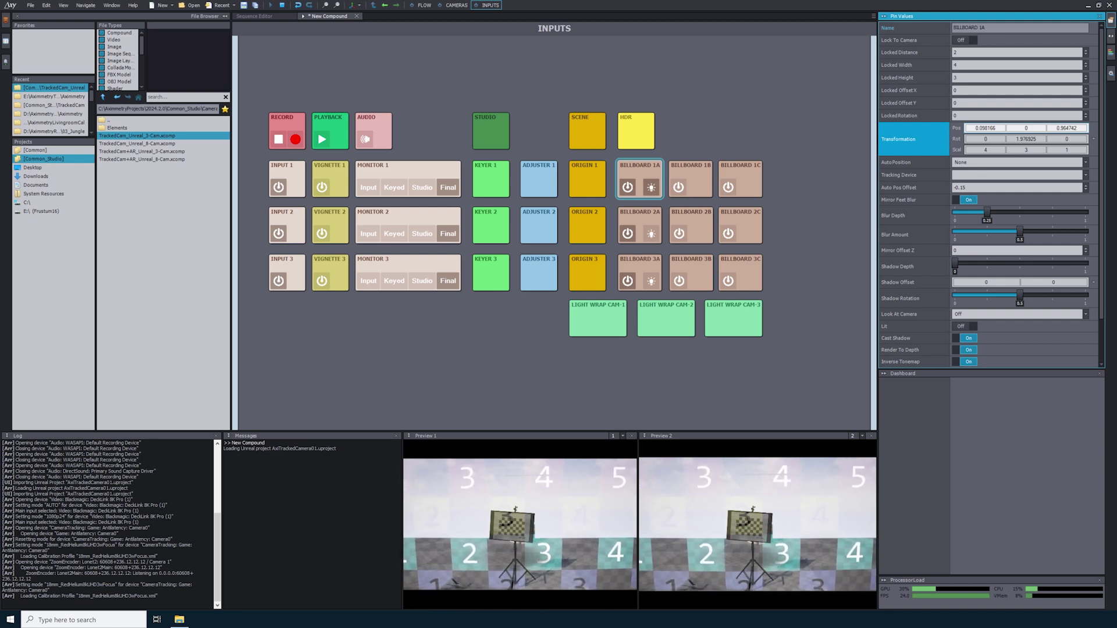
pyautogui.click(588, 133)
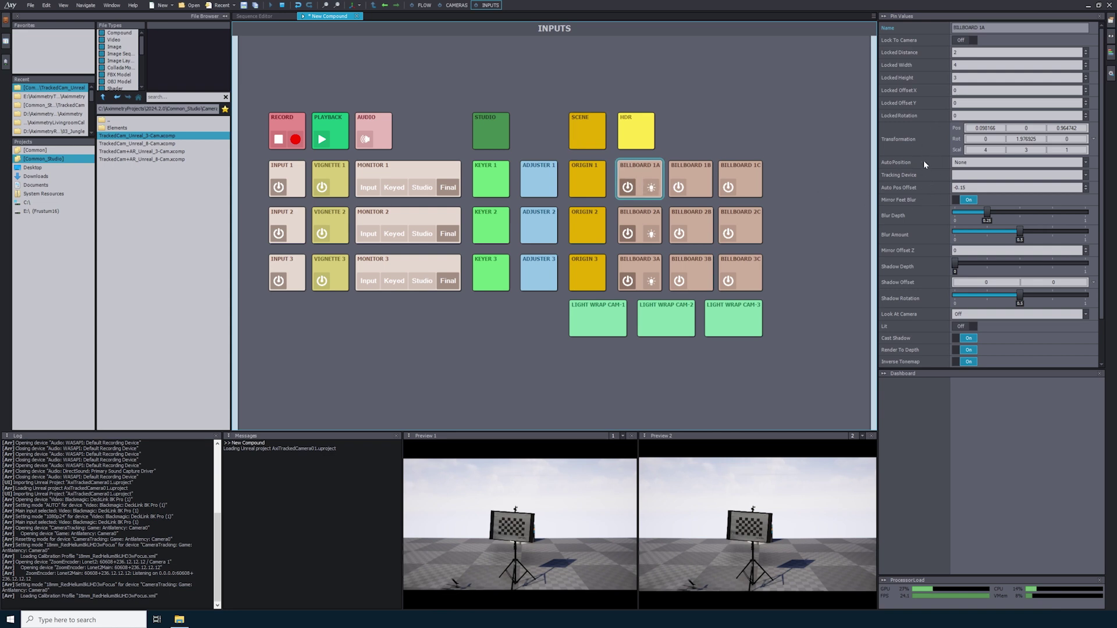
# - Try BILLBOARD 1A's AutoPosition as Tracking and Optical, restore None, and review the available Tracking Device options without choosing one
pyautogui.click(1085, 162)
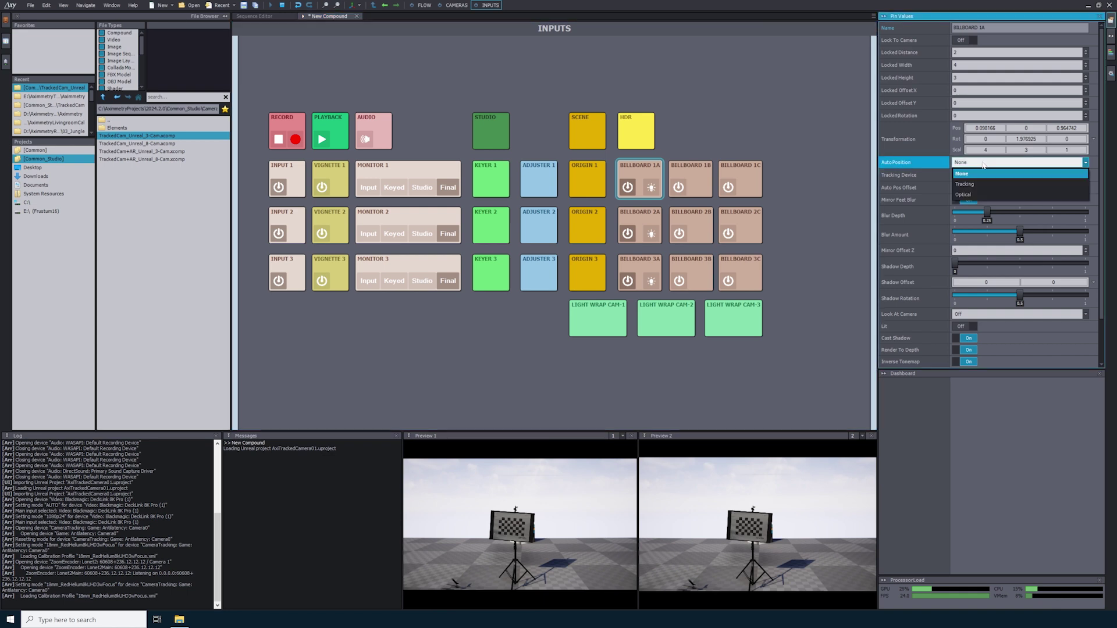
pyautogui.click(963, 187)
pyautogui.click(970, 164)
pyautogui.click(963, 174)
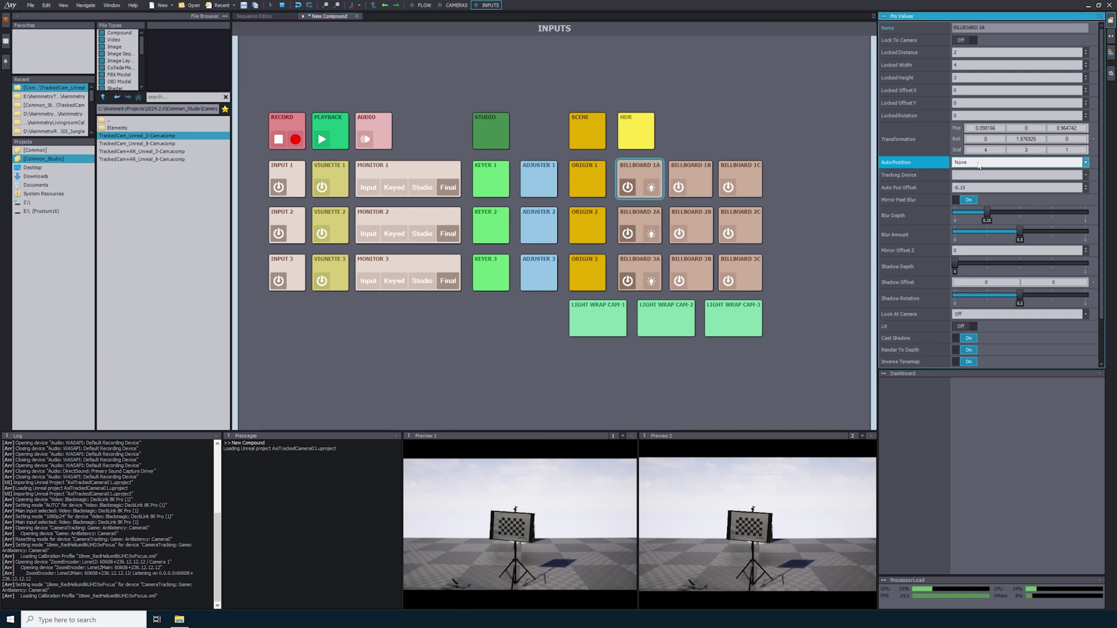
pyautogui.click(977, 165)
pyautogui.click(960, 196)
pyautogui.click(970, 165)
pyautogui.click(966, 175)
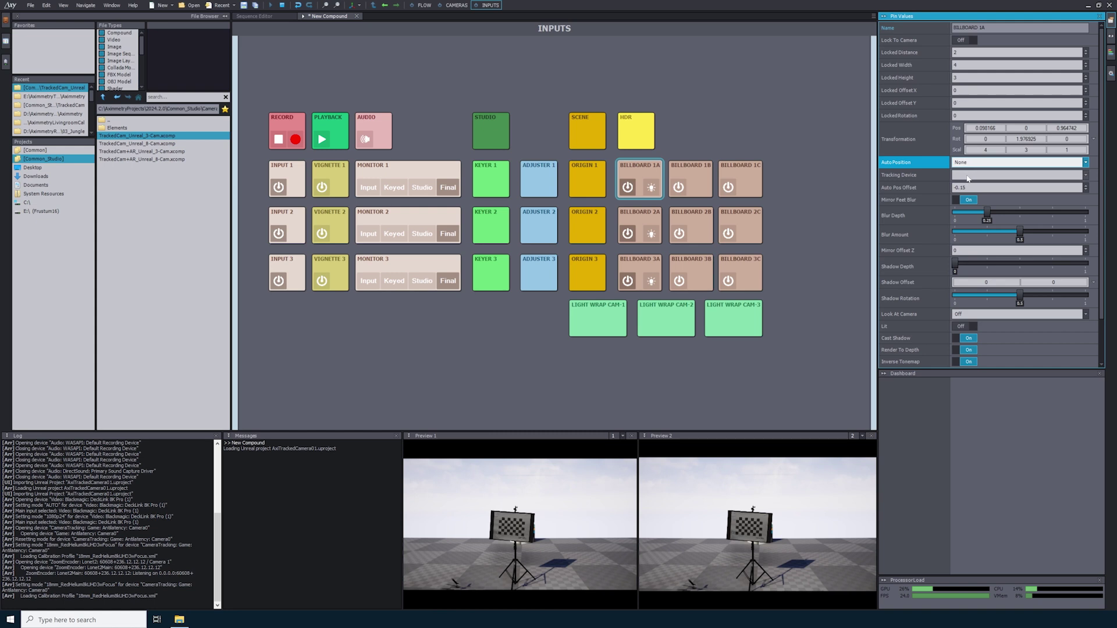
pyautogui.click(1078, 176)
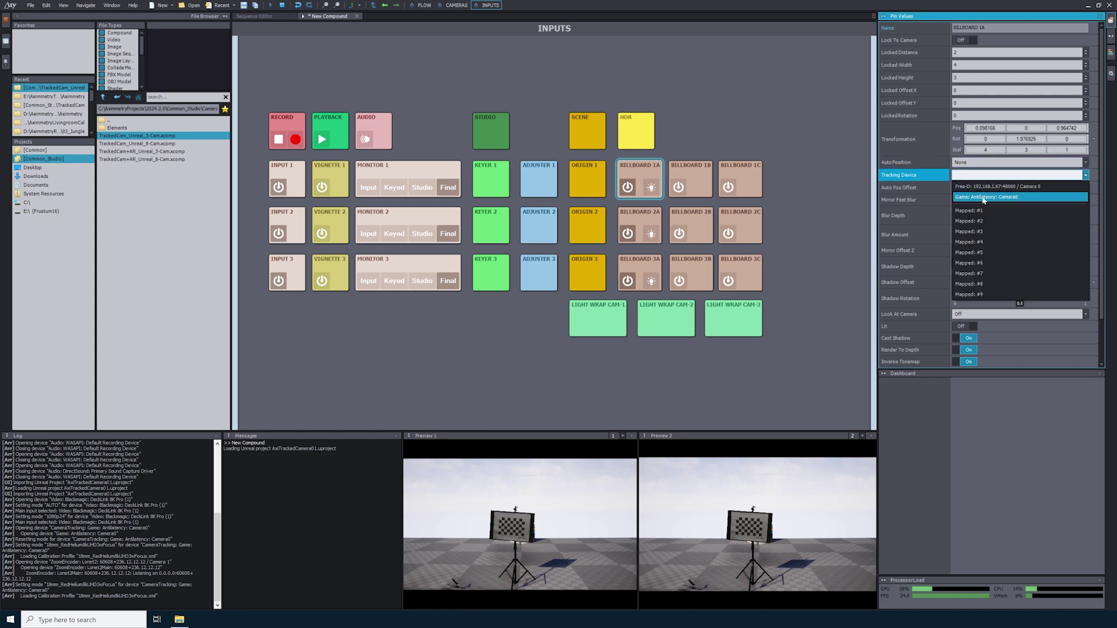
pyautogui.click(899, 178)
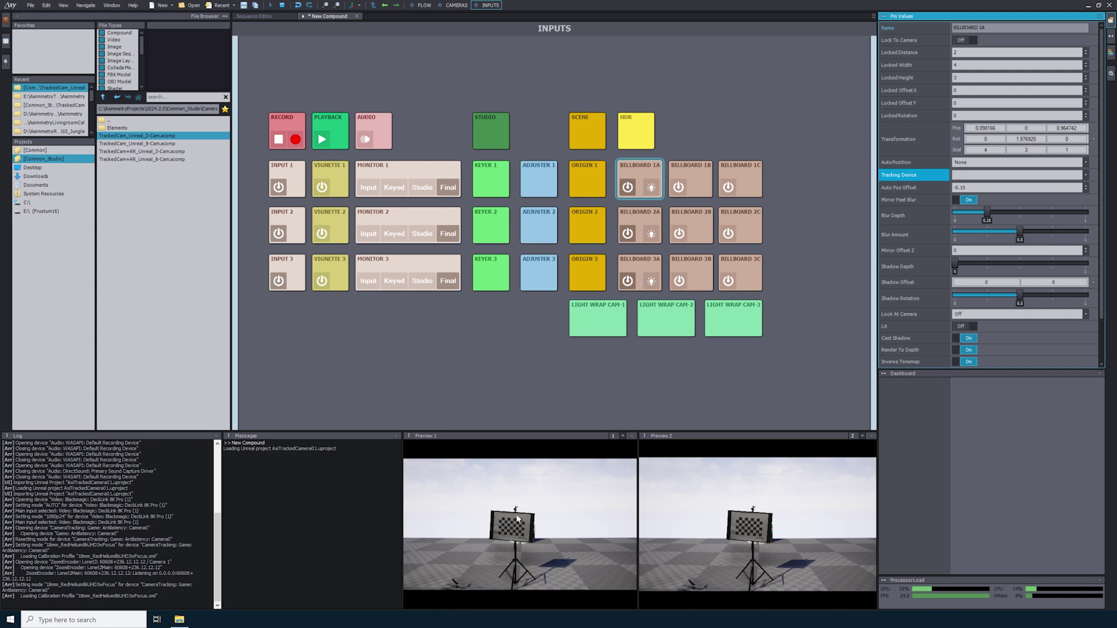
# - Turn off BILLBOARD 1A's highlight, and try its Lit option on before switching it back off
pyautogui.scroll(-1, 919, 279)
pyautogui.click(919, 302)
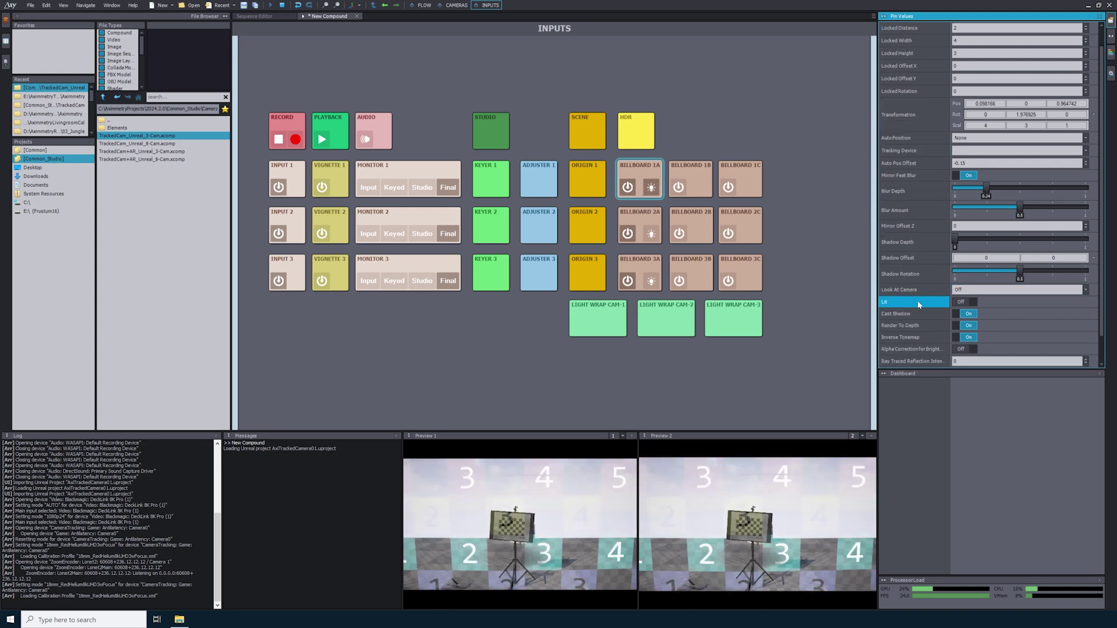
pyautogui.click(651, 188)
pyautogui.click(965, 302)
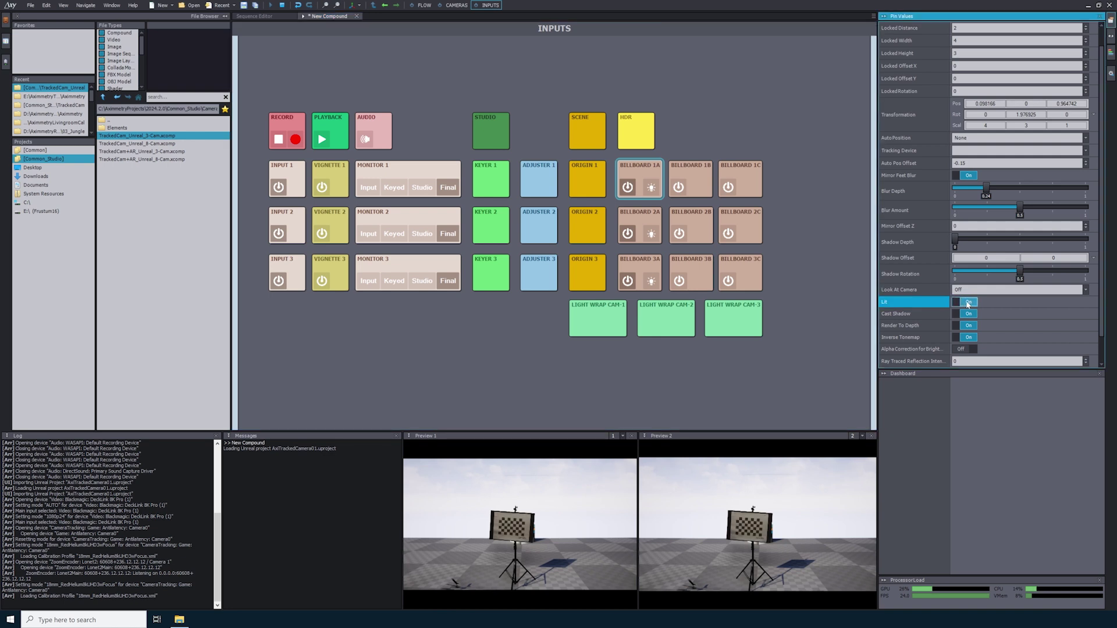
pyautogui.click(968, 302)
# - Try BILLBOARD 1A's Cast Shadow and Render To Depth options off and switch both back on
pyautogui.click(968, 314)
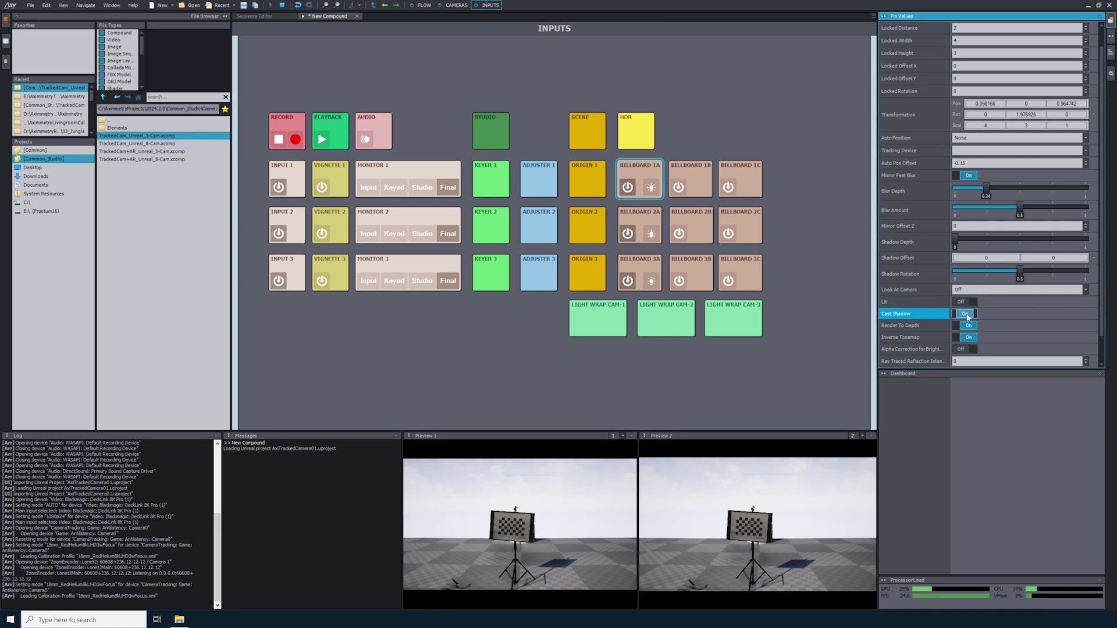
pyautogui.click(967, 314)
pyautogui.click(968, 314)
pyautogui.click(967, 314)
pyautogui.click(968, 325)
pyautogui.click(967, 326)
# - Toggle BILLBOARD 1A's Inverse Tonemap off and on, and its Alpha Correction on and off, restoring both settings
pyautogui.click(962, 338)
pyautogui.click(963, 337)
pyautogui.click(962, 337)
pyautogui.click(963, 337)
pyautogui.scroll(-2, 911, 337)
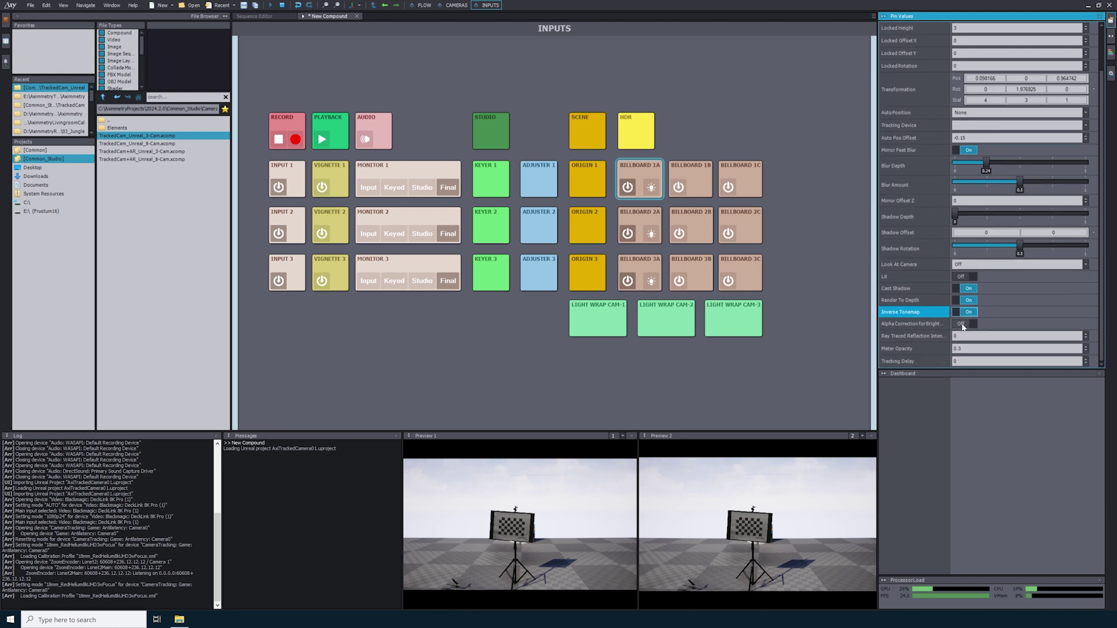
pyautogui.click(964, 324)
pyautogui.click(964, 324)
pyautogui.click(964, 324)
pyautogui.click(964, 324)
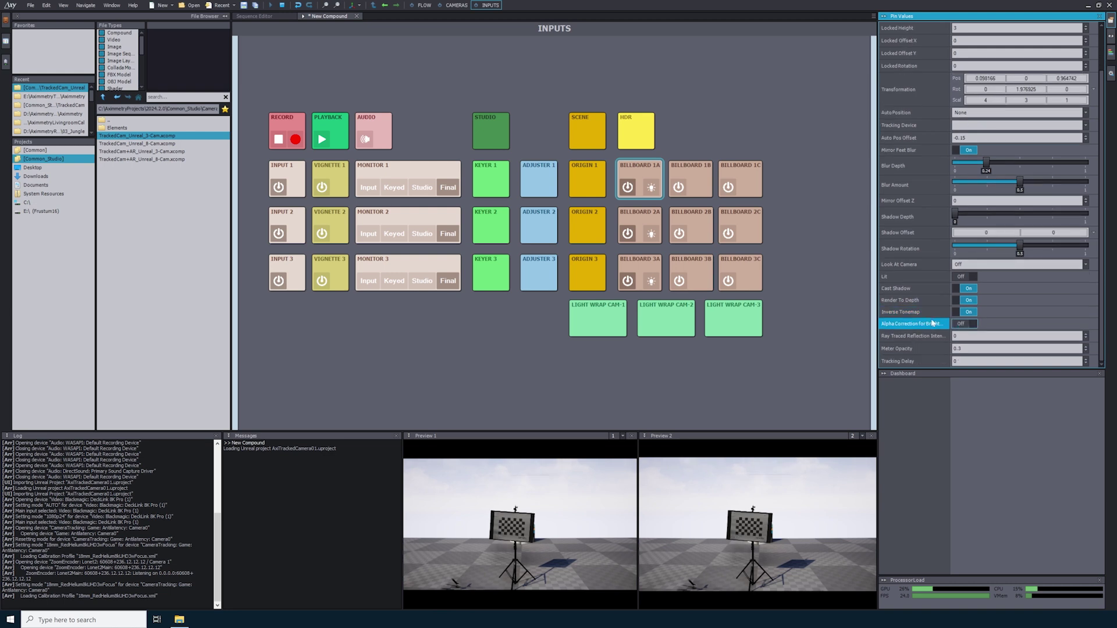
# - Review BILLBOARD 1A's remaining options, including Tracking Delay, and turn off Cast Shadow
pyautogui.click(906, 362)
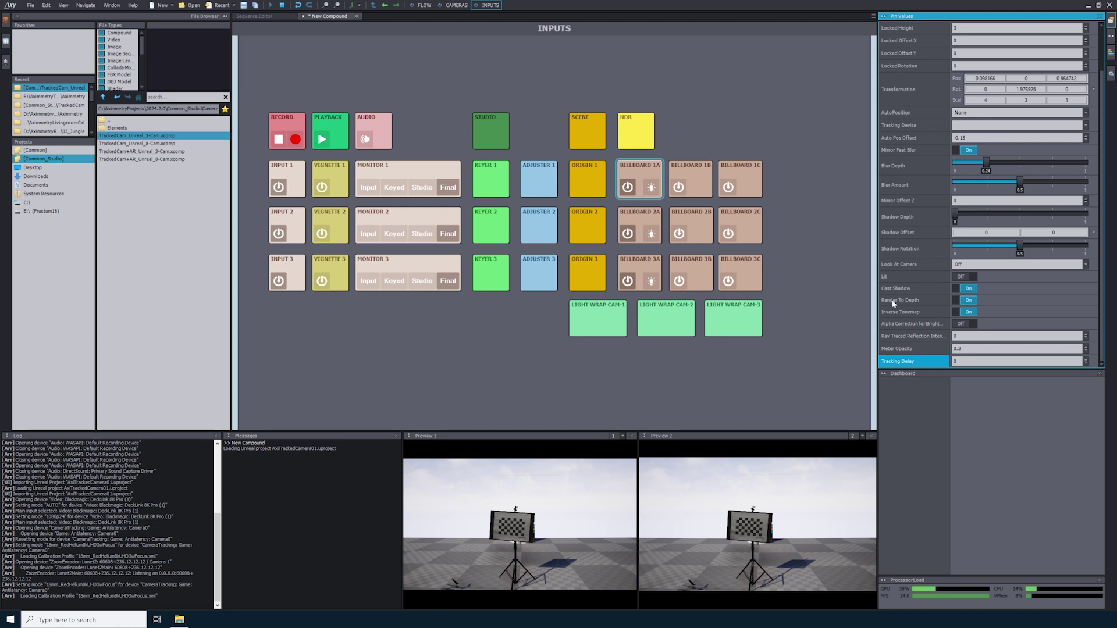
pyautogui.scroll(3, 920, 244)
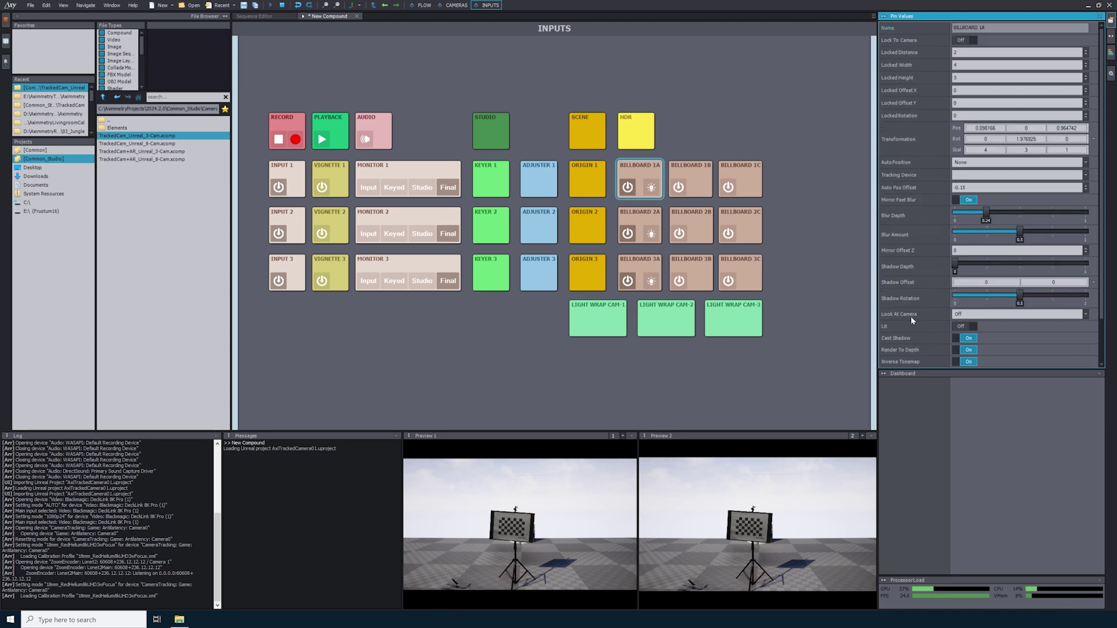
pyautogui.scroll(-3, 933, 353)
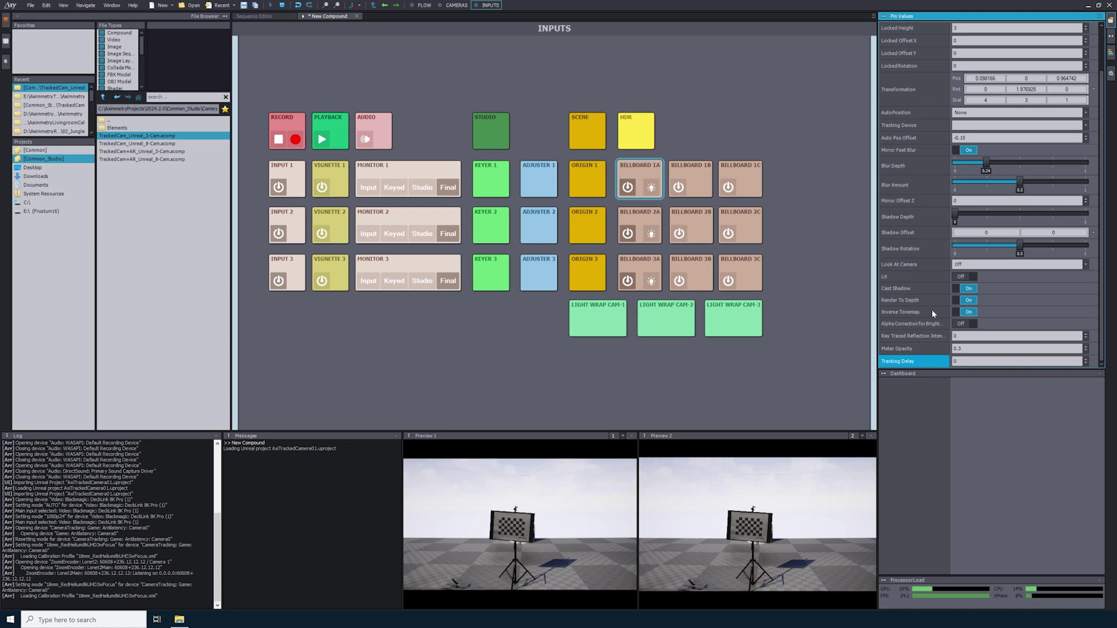
pyautogui.click(967, 288)
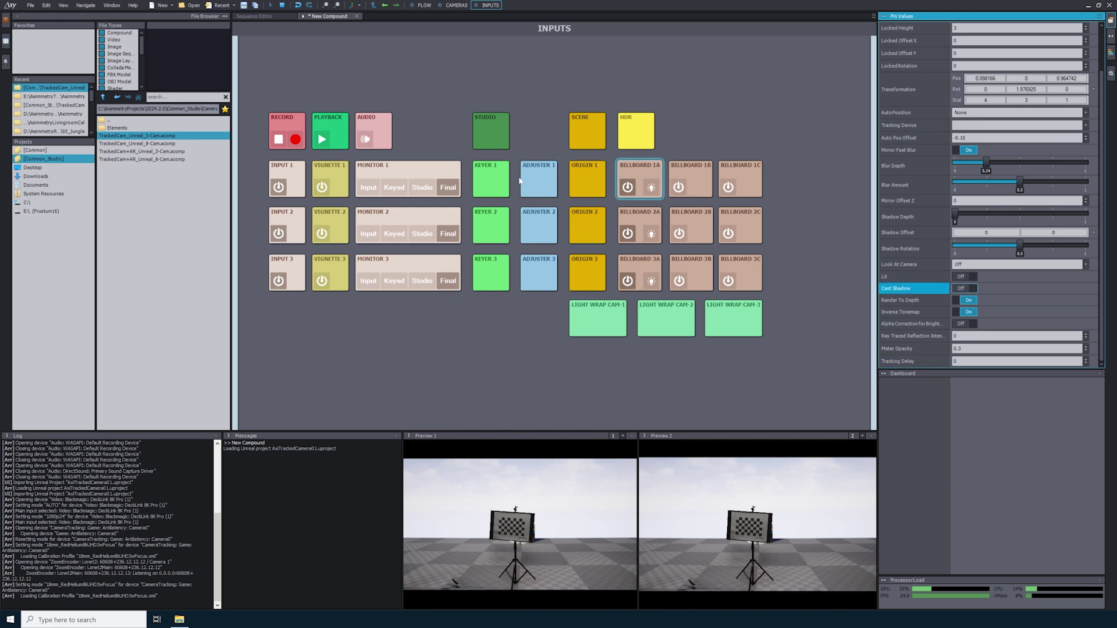
# - Examine ADJUSTER 1's image correction settings, including Brightness, without changing any value
pyautogui.click(538, 181)
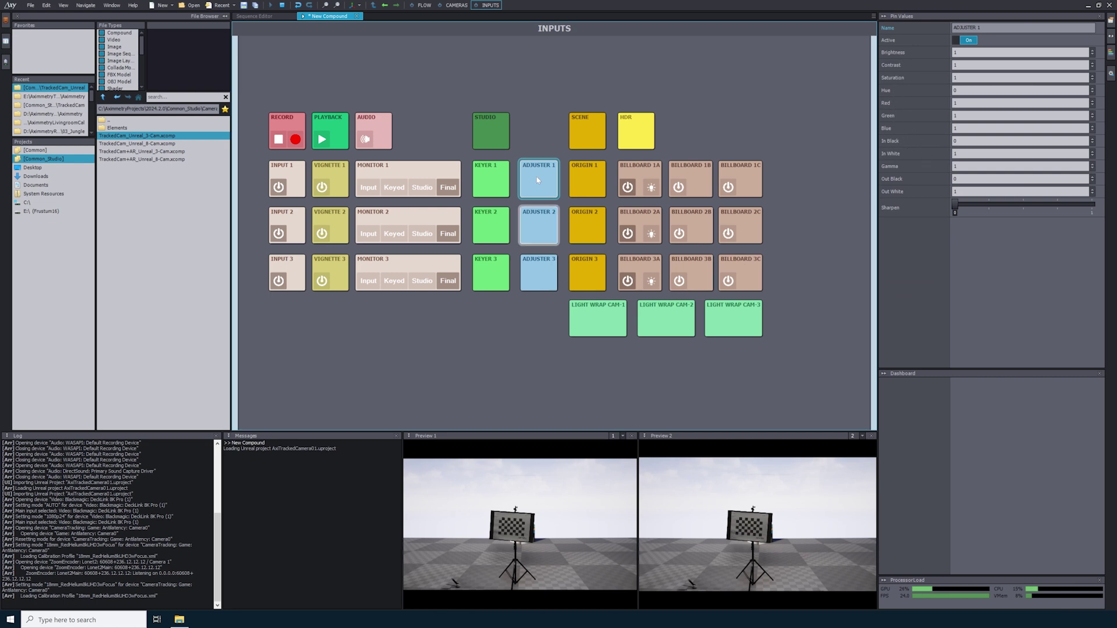
pyautogui.click(933, 51)
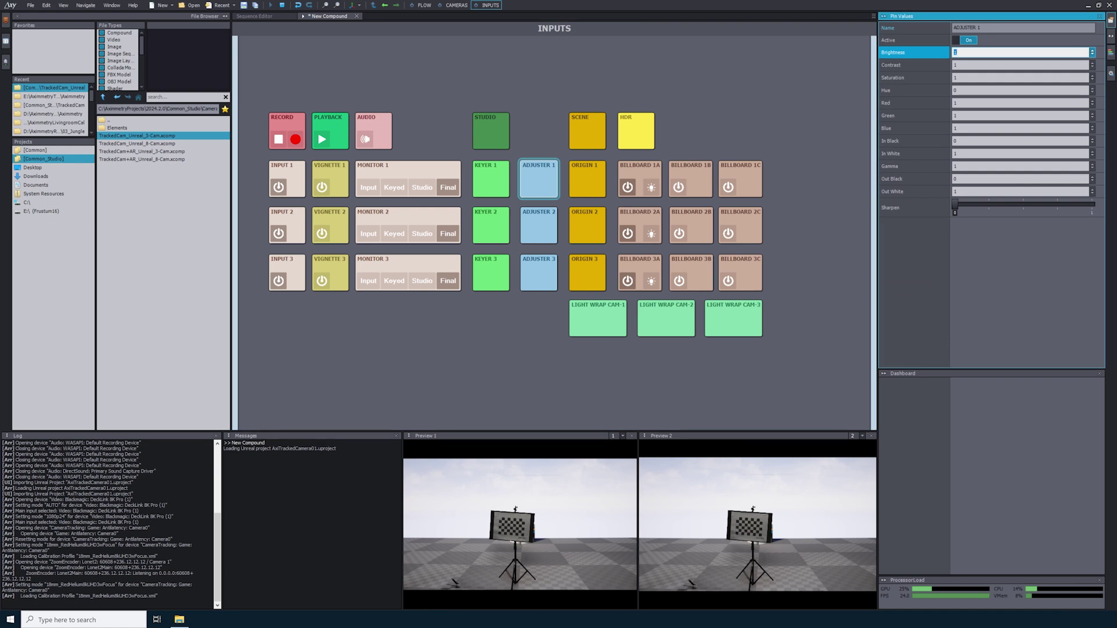
pyautogui.press('Return')
# - Try shifting the SCENE's Base Cam Transf along X and reset that position value to 0
pyautogui.click(591, 128)
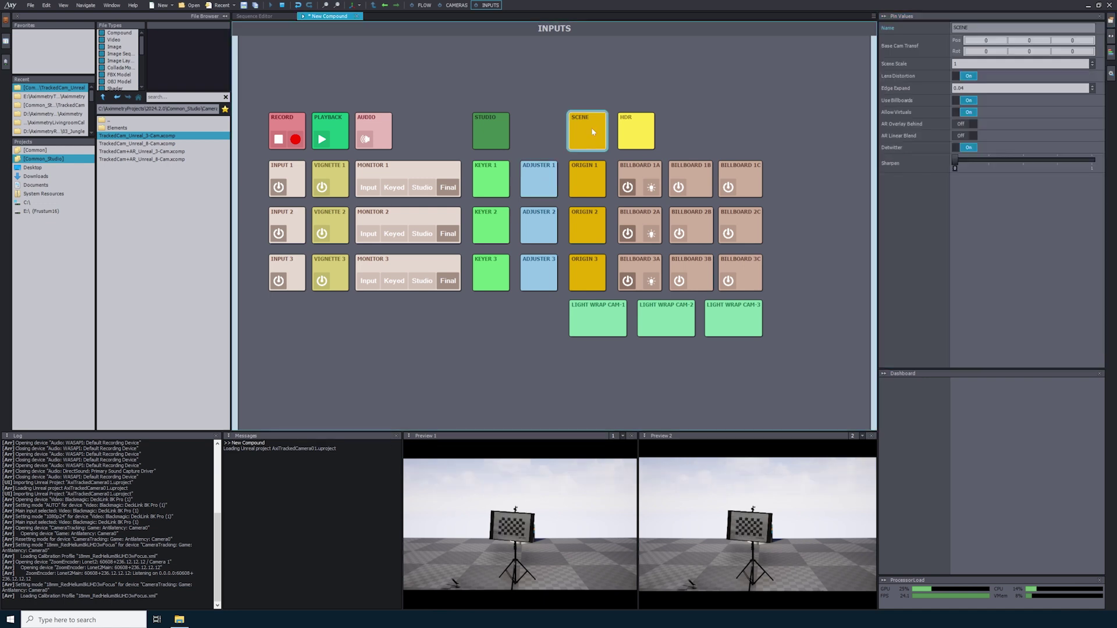
pyautogui.moveTo(986, 41)
pyautogui.mouseDown()
pyautogui.moveTo(986, 52)
pyautogui.moveTo(983, 41)
pyautogui.mouseUp()
pyautogui.click(988, 40)
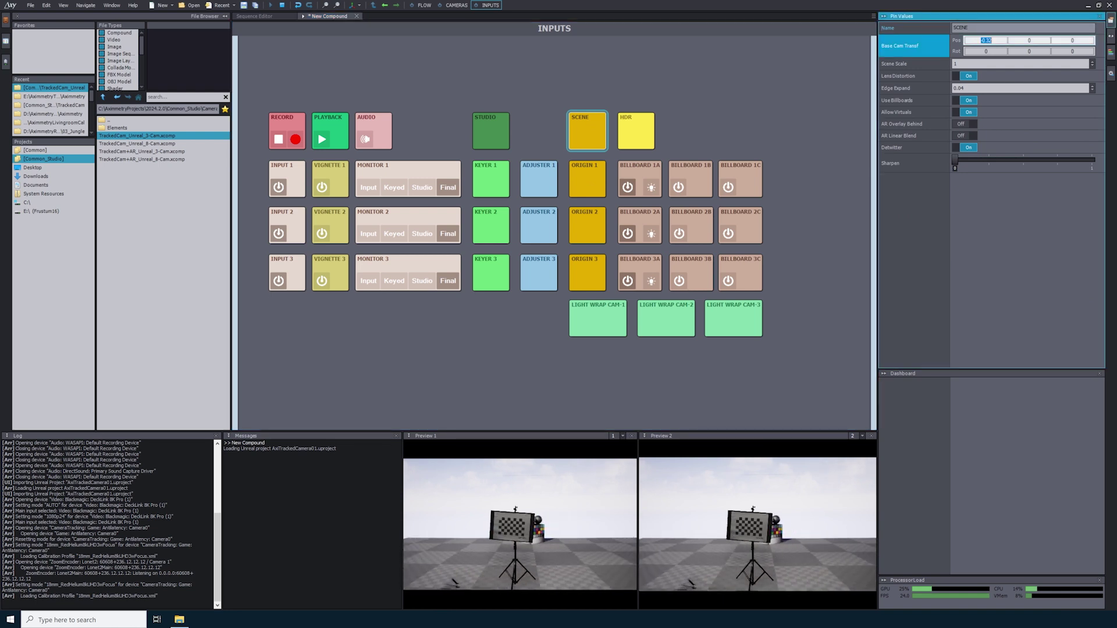
pyautogui.write('0')
pyautogui.press('Return')
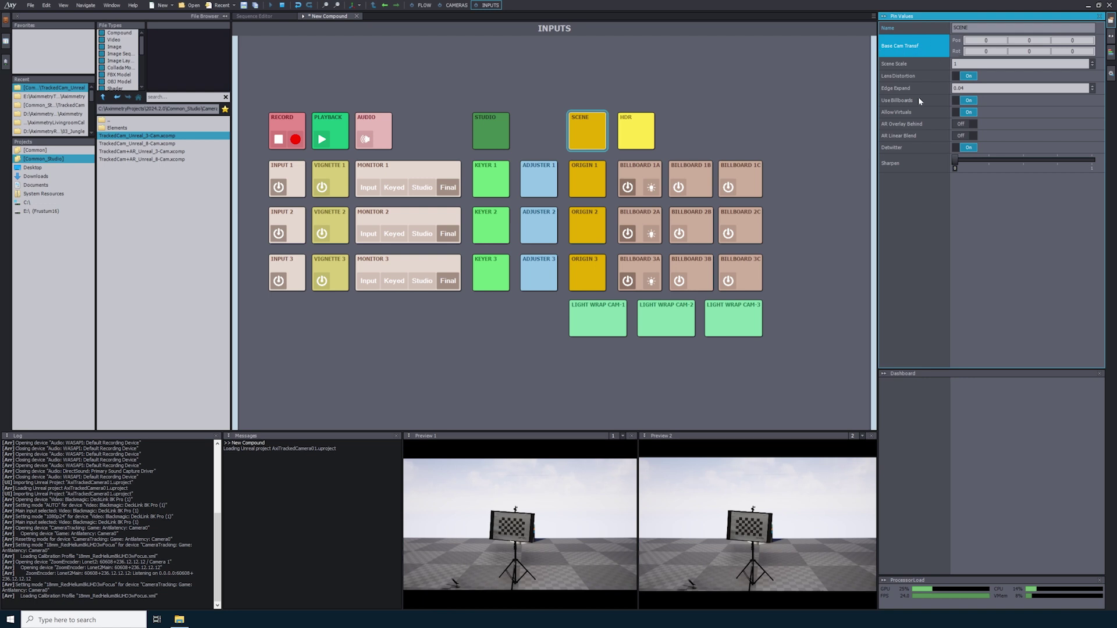
# - Set the Z position of the SCENE's Base Cam Transf to -0.5
pyautogui.click(1072, 40)
pyautogui.write('-0.5')
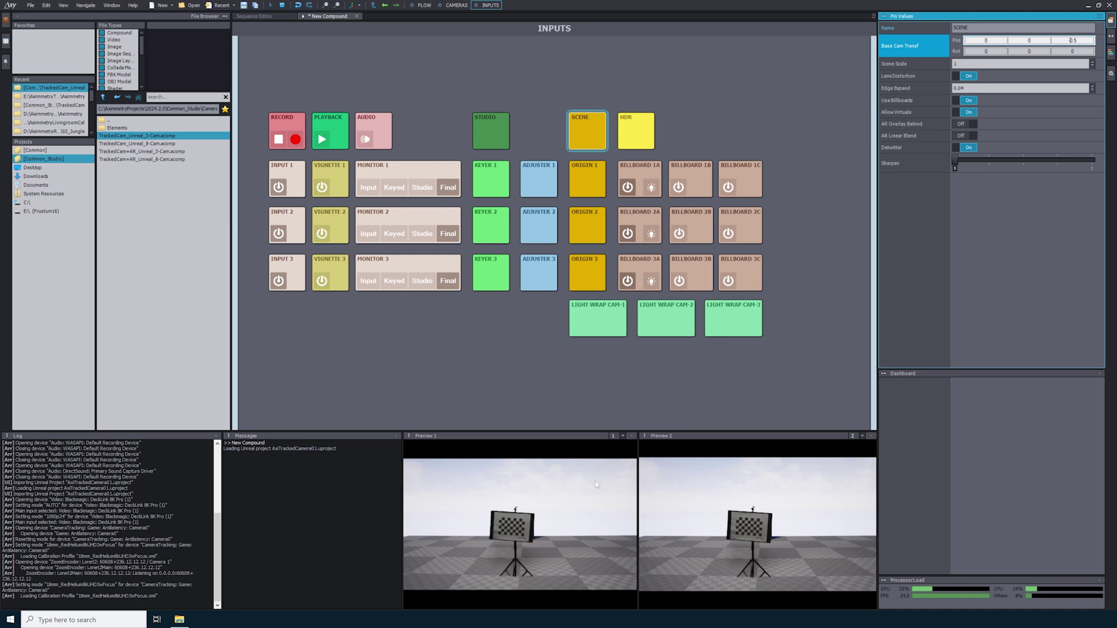
pyautogui.press('Return')
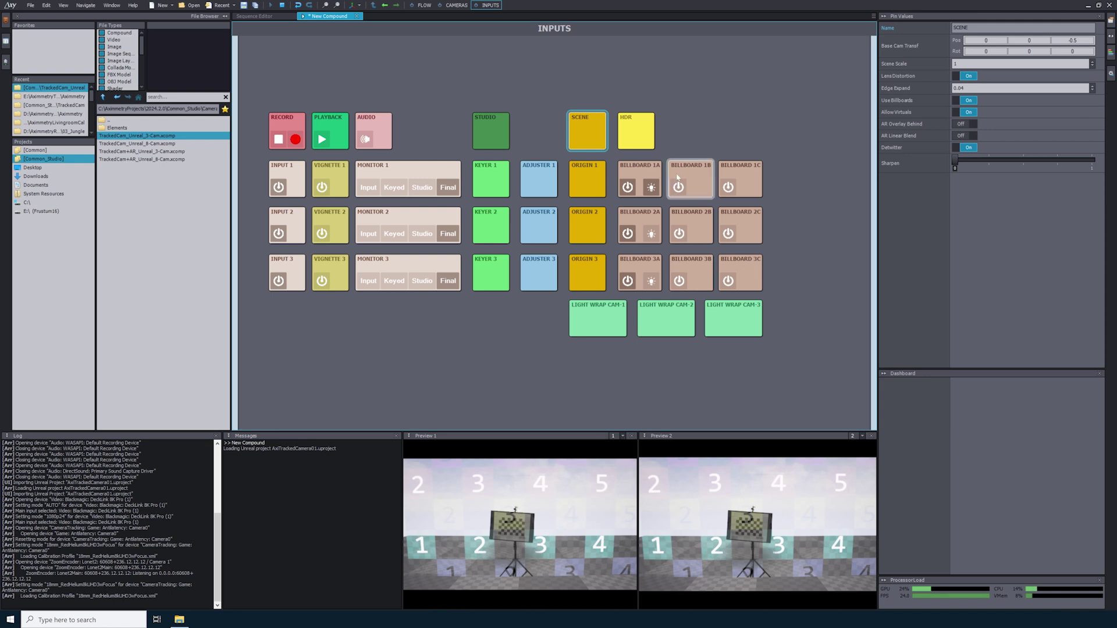
# - Adjust BILLBOARD 1A's Transformation Z position to 0.594743, checking it against the SCENE settings, and turn off its highlight
pyautogui.click(642, 172)
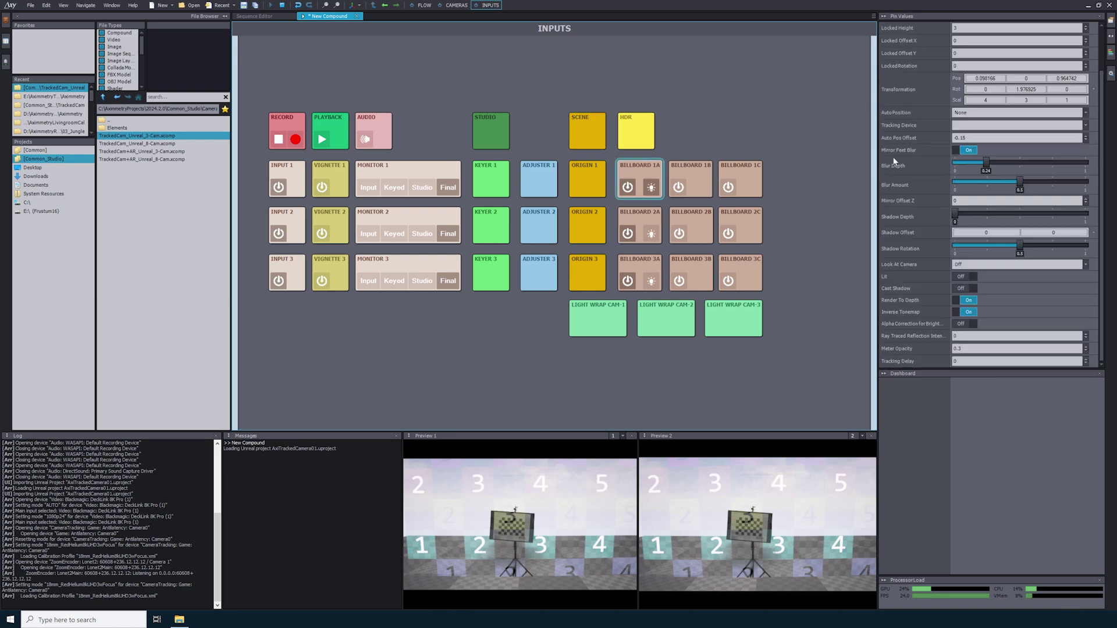
pyautogui.moveTo(1064, 78); pyautogui.dragTo(1064, 106)
pyautogui.scroll(-6, 1064, 78)
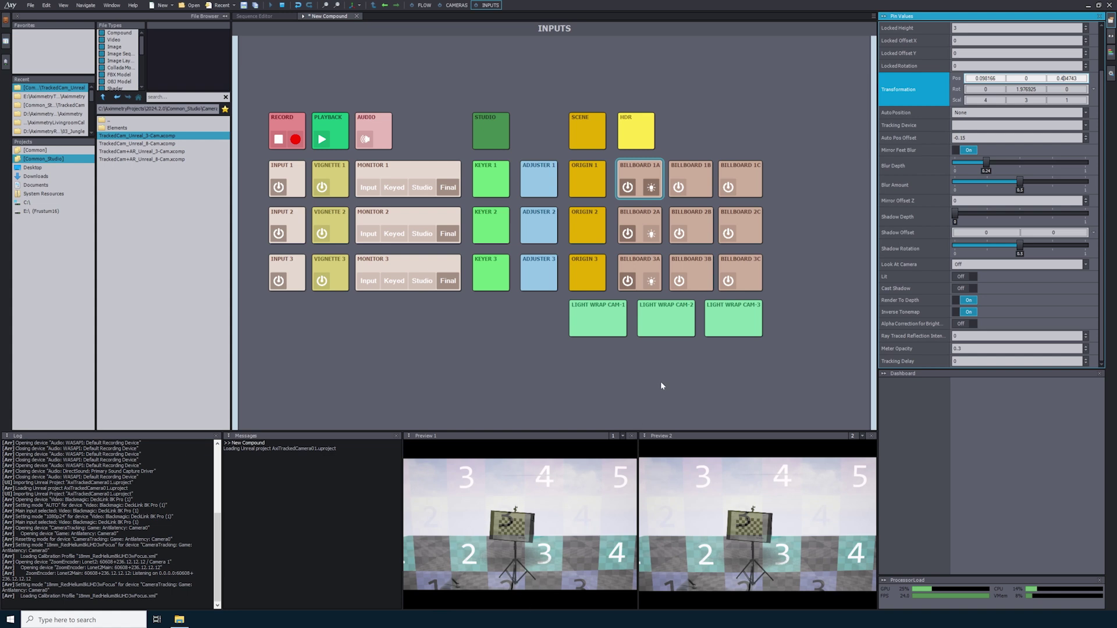
pyautogui.click(587, 131)
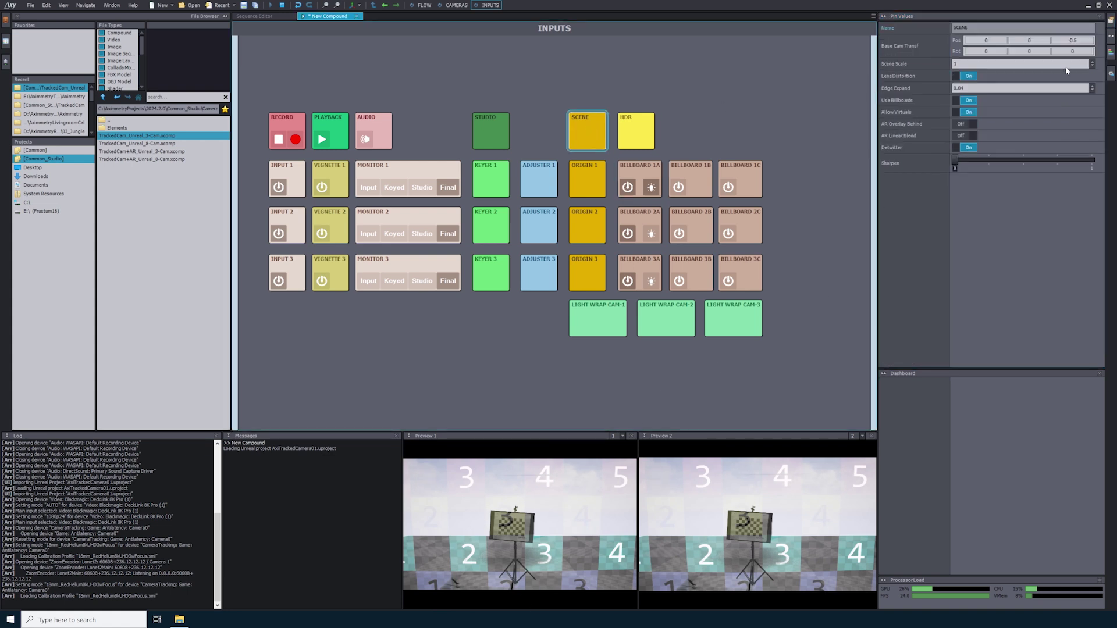
pyautogui.click(639, 174)
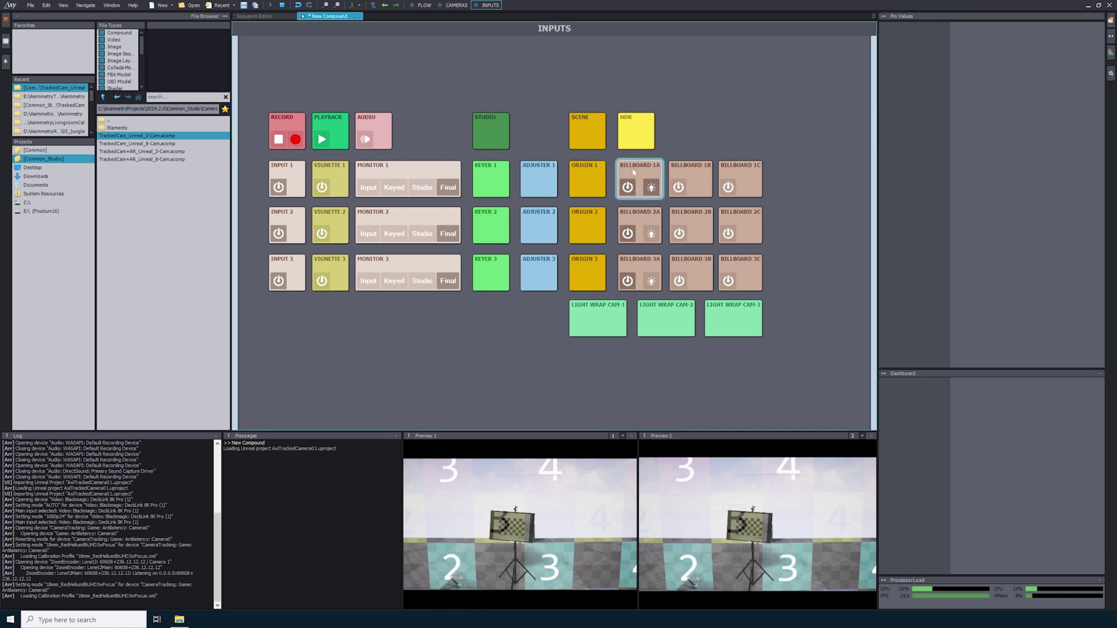
pyautogui.click(1066, 78)
pyautogui.scroll(16, 1066, 78)
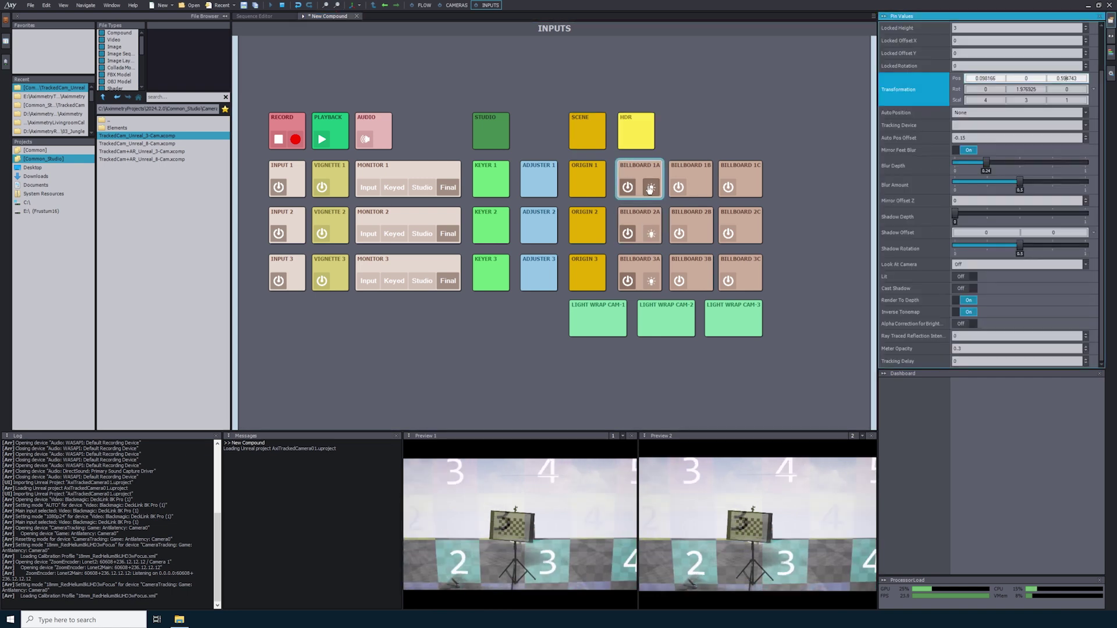
pyautogui.click(526, 95)
# - On the CAMERAS board, try the free camera mode by moving the view around the billboard, and restore the original camera mode
pyautogui.click(456, 6)
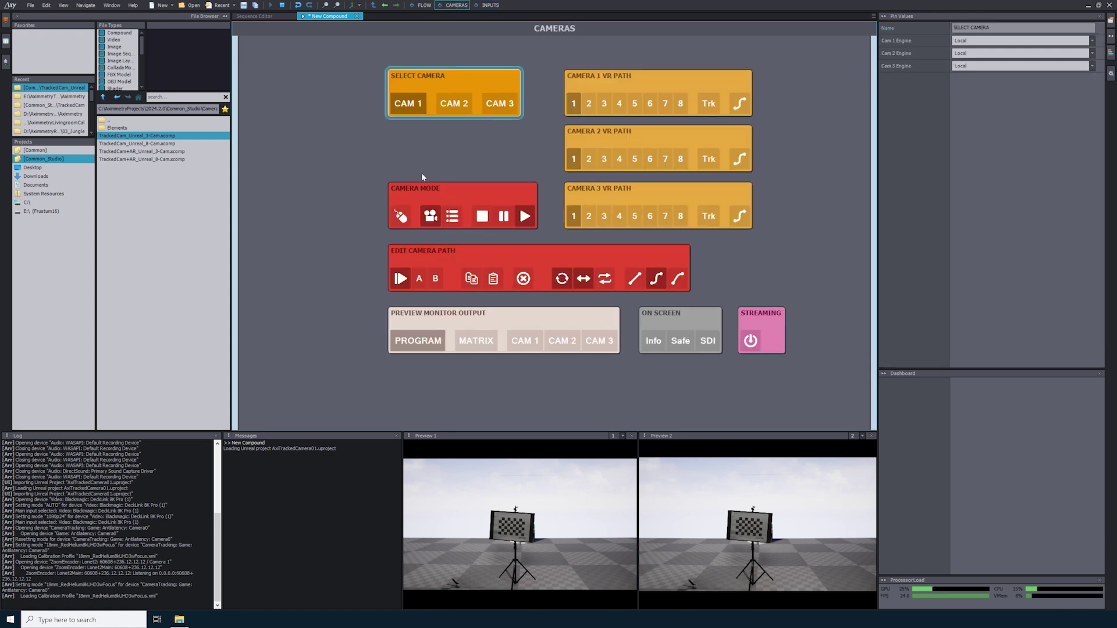
pyautogui.click(395, 195)
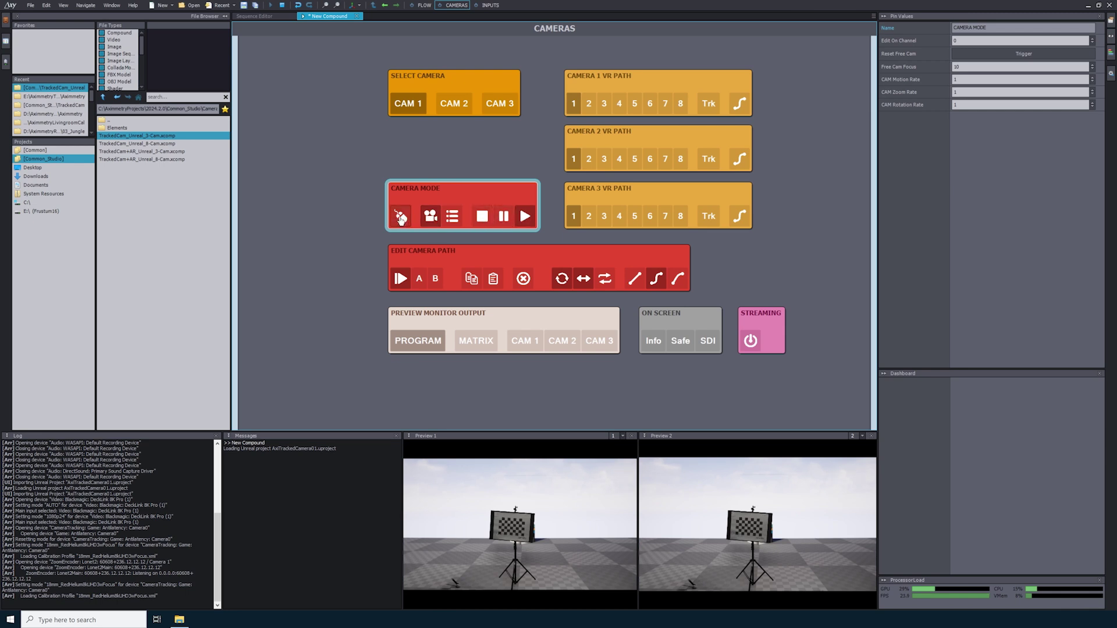
pyautogui.click(400, 217)
pyautogui.moveTo(558, 541); pyautogui.dragTo(517, 536)
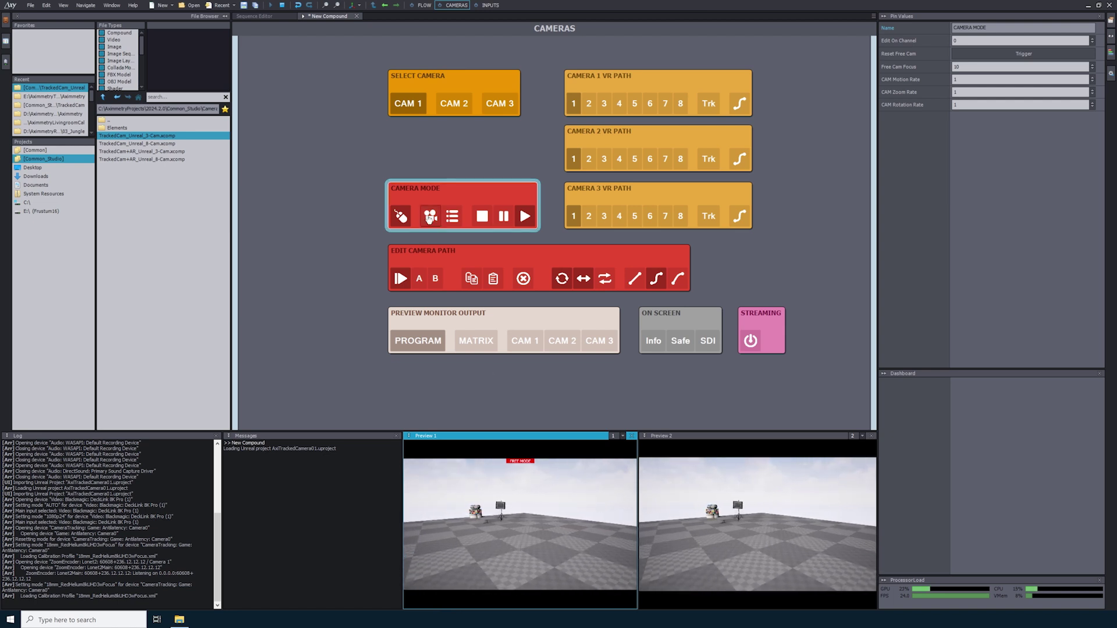
pyautogui.click(430, 215)
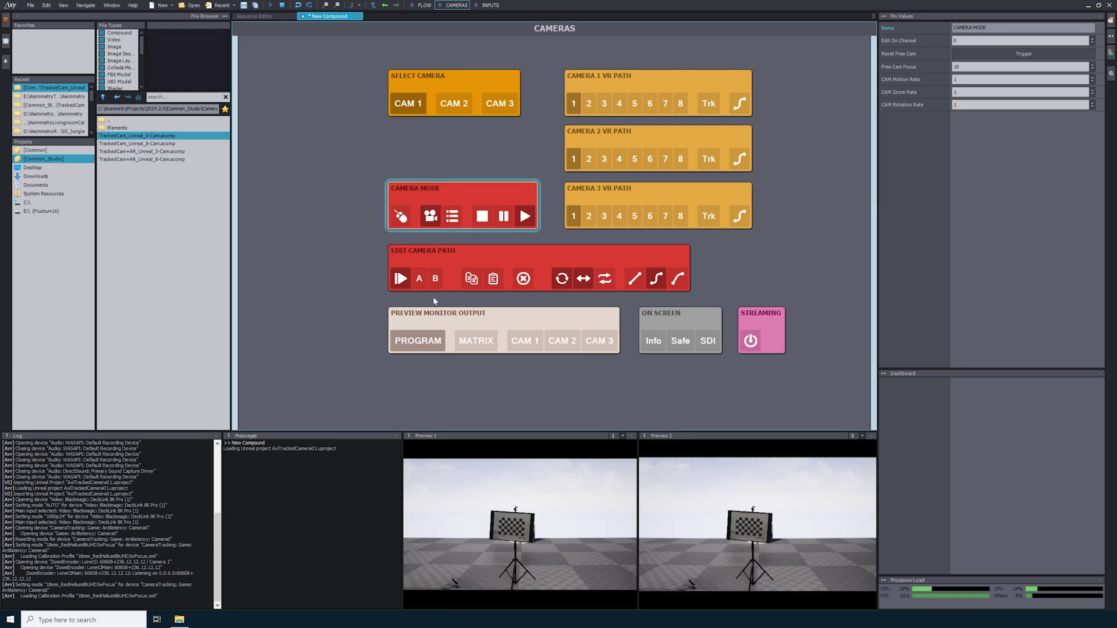
# - Set point A of CAMERA 1's VR path 1 to a wider view, play it, and switch CAMERA 1 to path 2
pyautogui.click(399, 252)
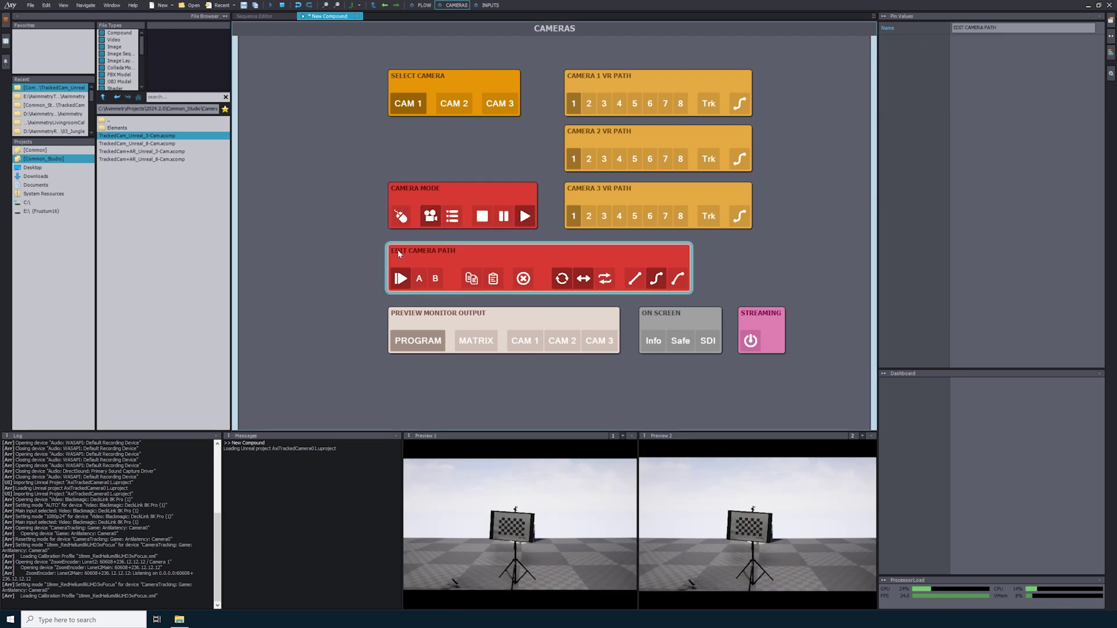
pyautogui.click(419, 279)
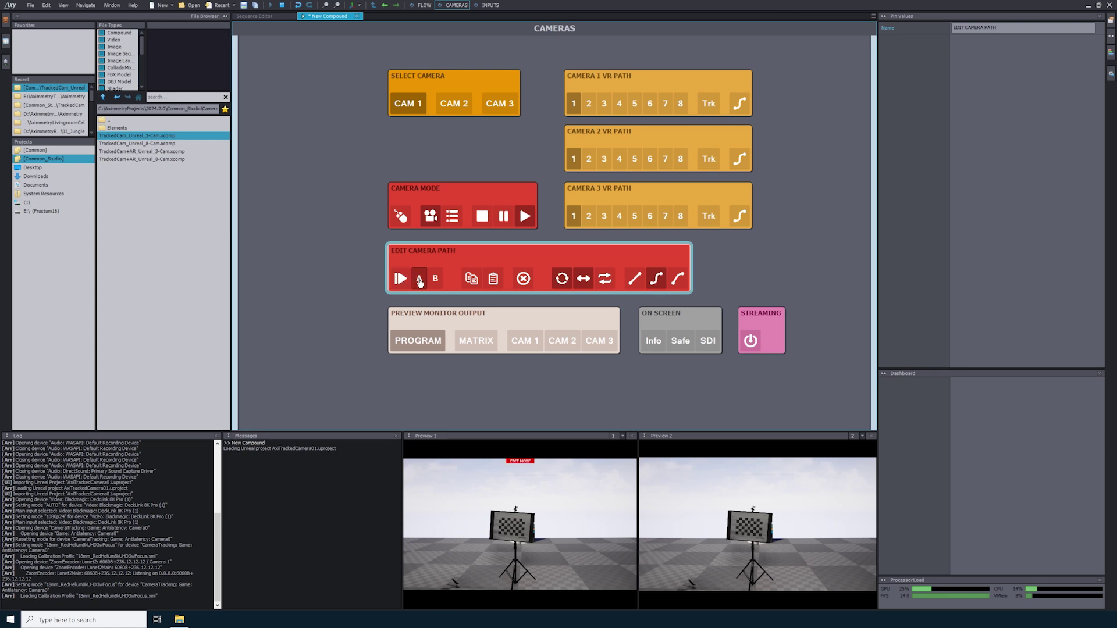
pyautogui.click(500, 470)
pyautogui.scroll(-5, 514, 523)
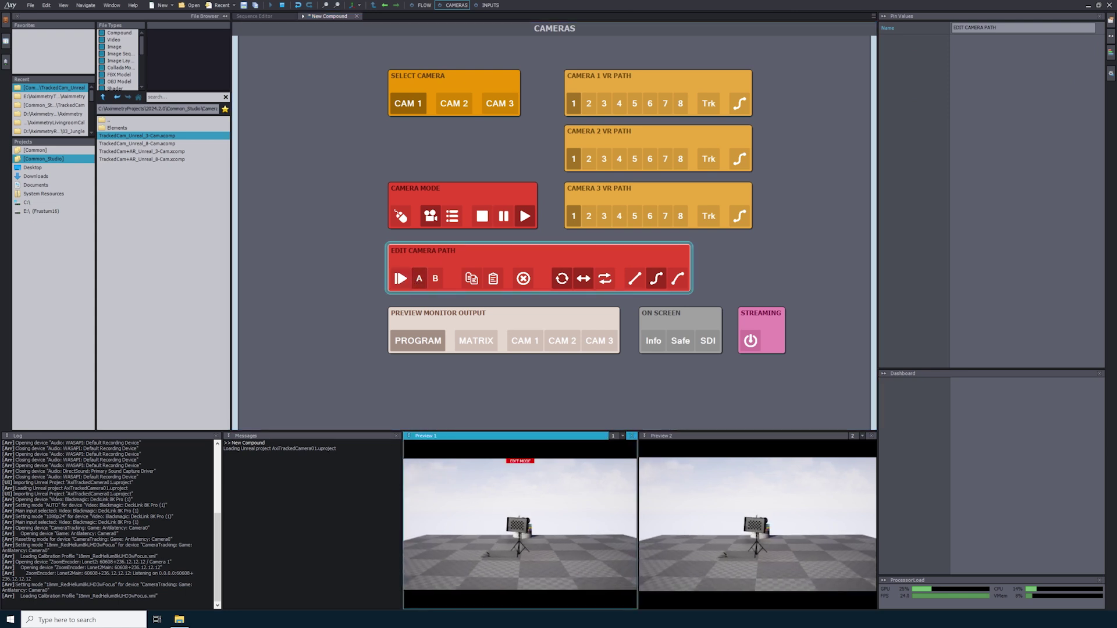
pyautogui.click(400, 279)
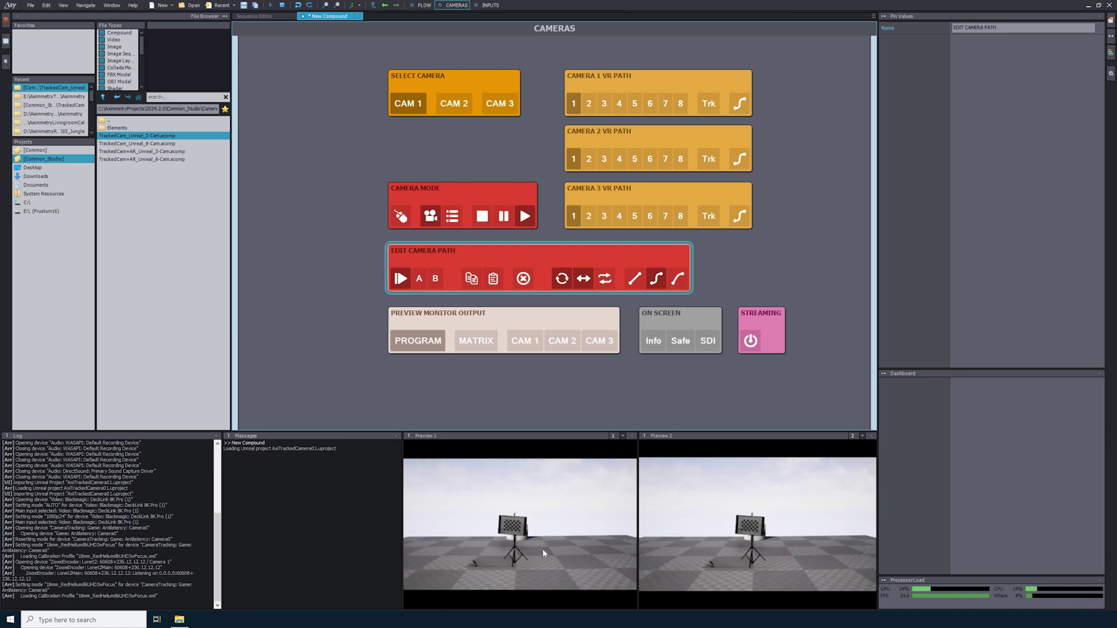
pyautogui.click(589, 103)
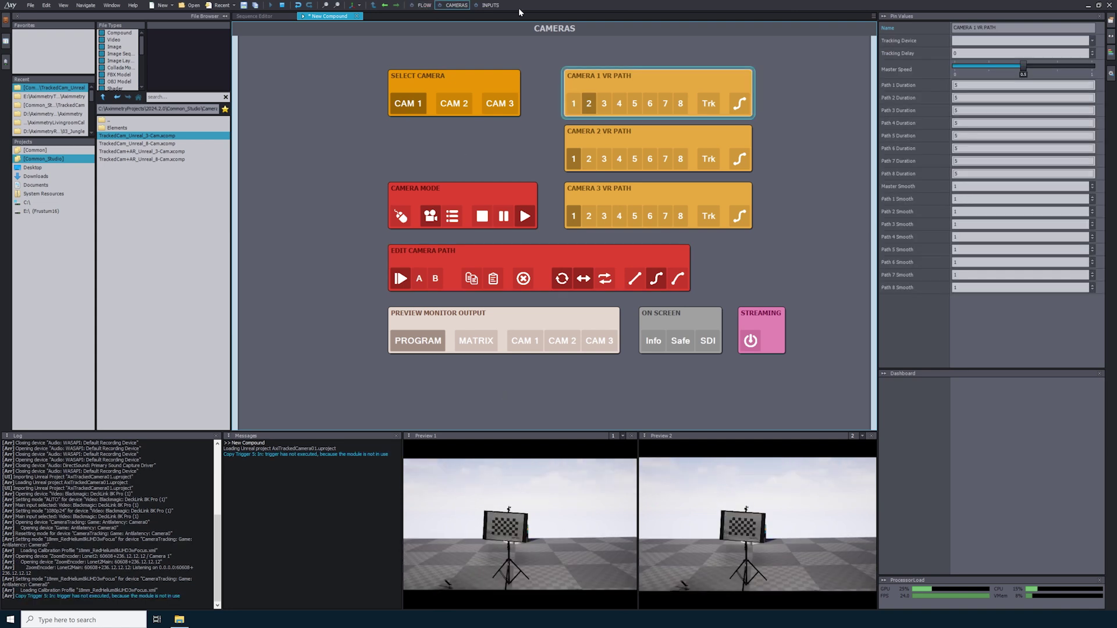
# - Review the AxiTrackedCamera01 Unreal Project module in the flow and return to the INPUTS board
pyautogui.click(420, 4)
pyautogui.moveTo(579, 218); pyautogui.dragTo(587, 218)
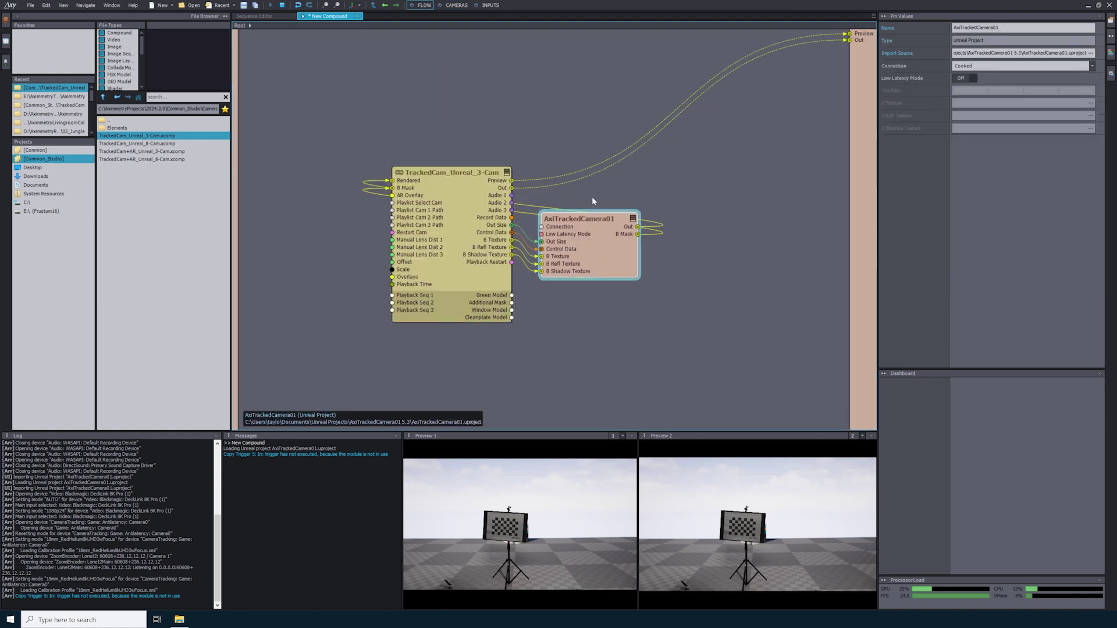
pyautogui.click(489, 5)
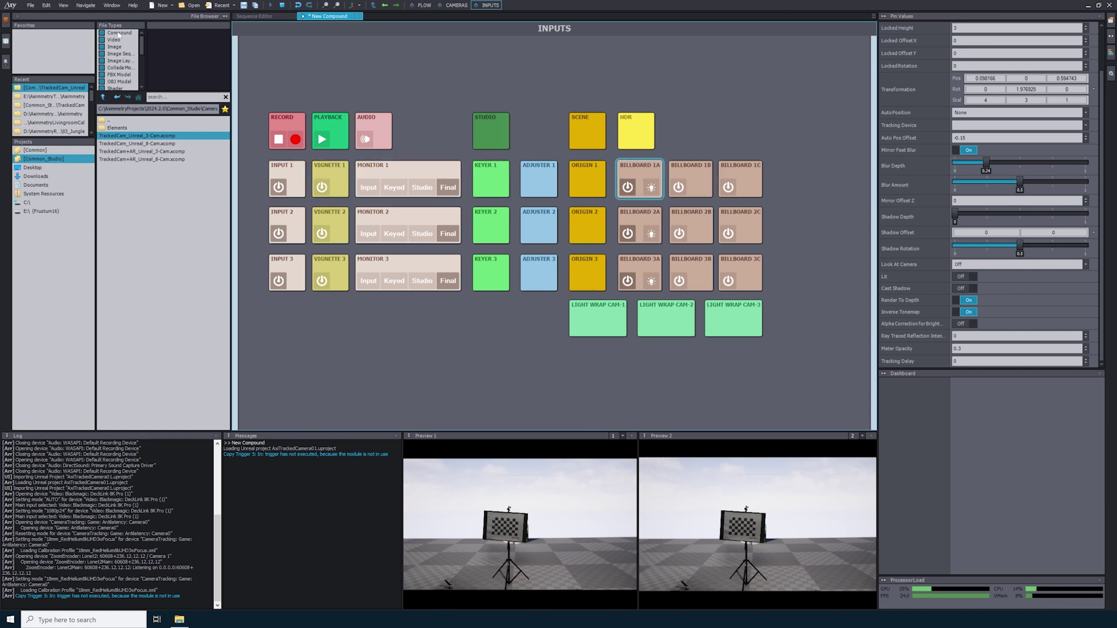
# - Save the compound as AximmetryTrackedCamera2.xcomp and close the application
pyautogui.click(33, 7)
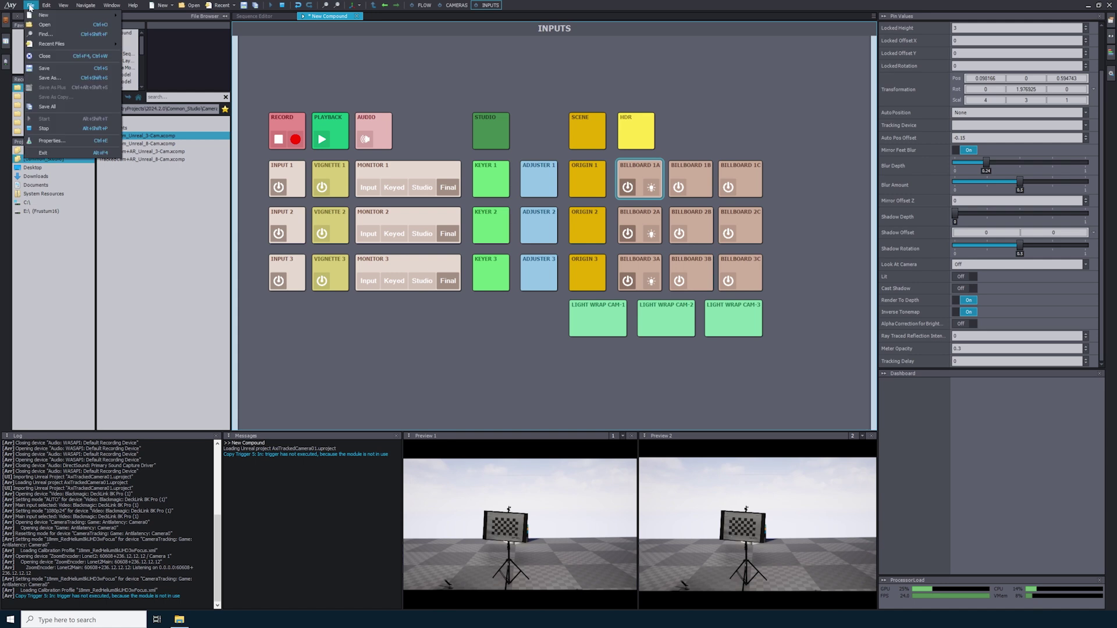
pyautogui.click(49, 78)
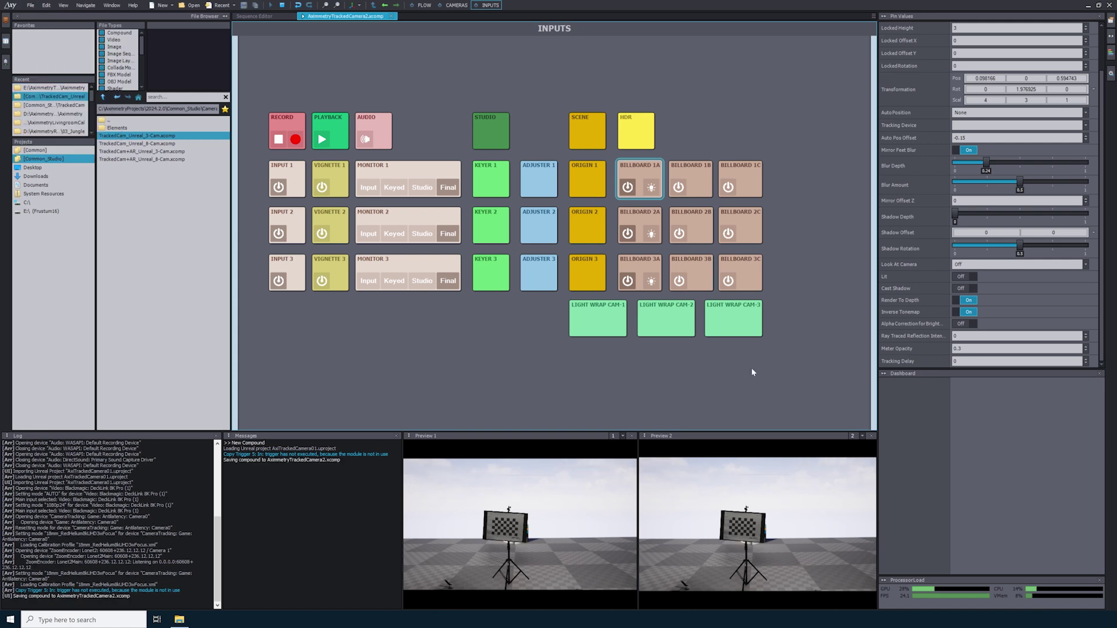
pyautogui.click(1108, 5)
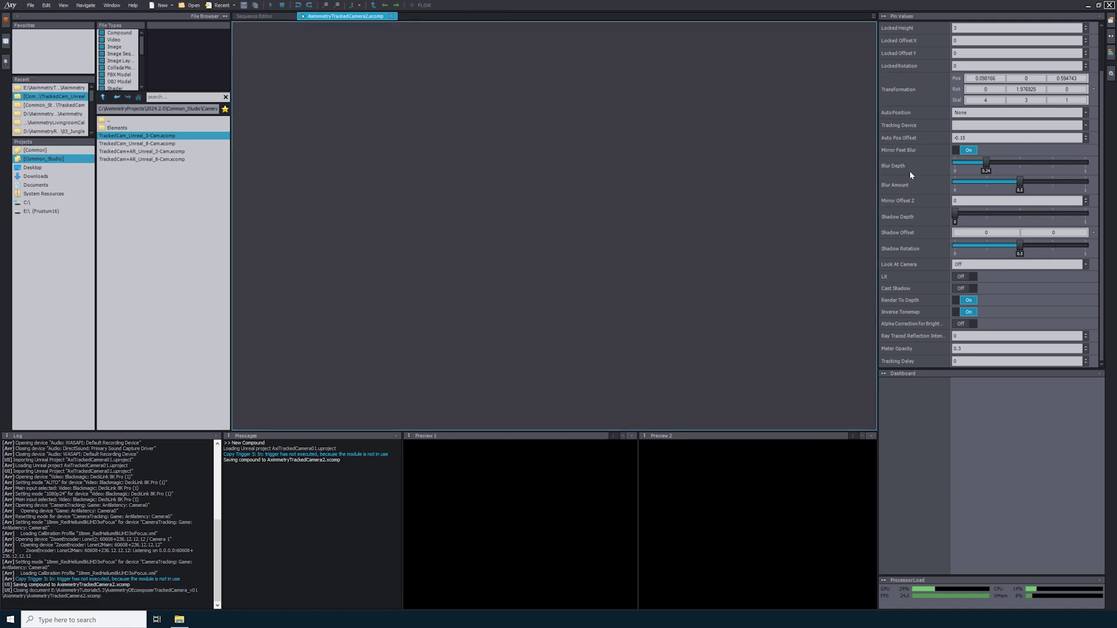